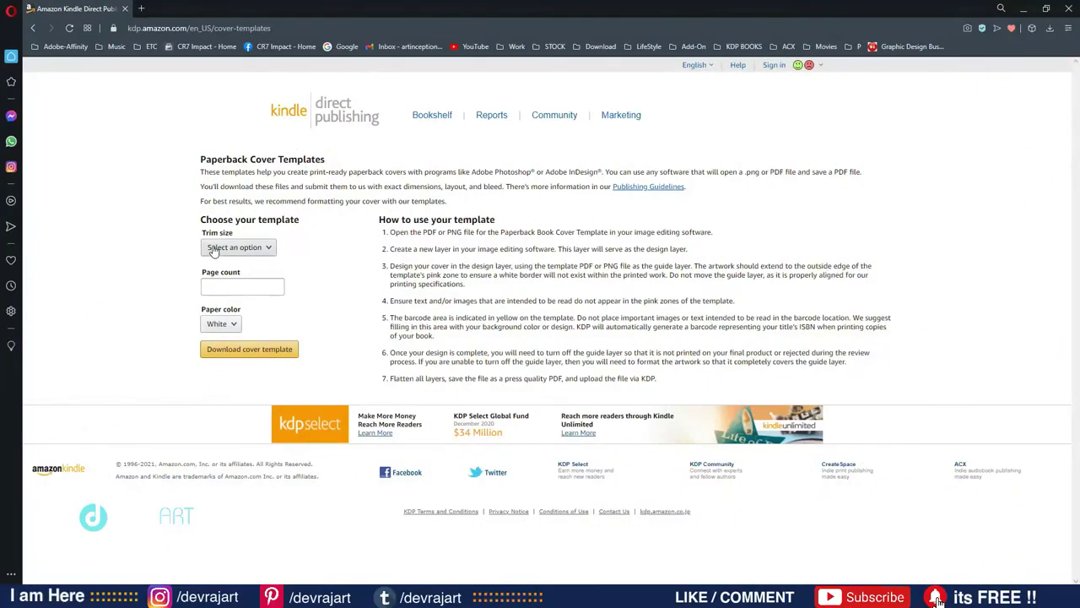
- Download the KDP cover template for a 6 x 9 in, 200-page white-paper paperback
click(236, 247)
click(235, 294)
click(235, 291)
text(200)
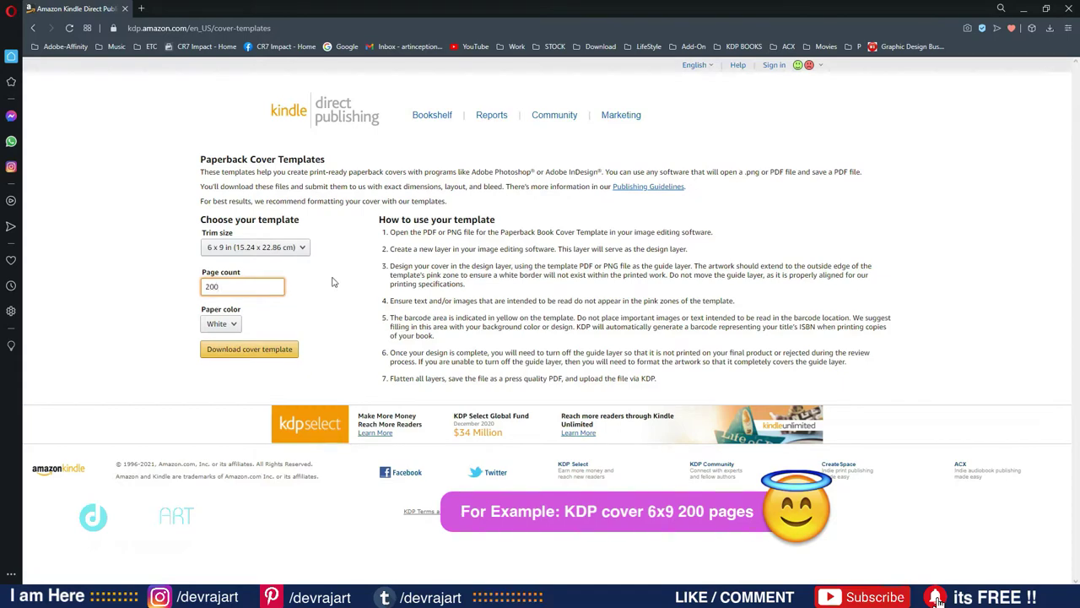
click(253, 353)
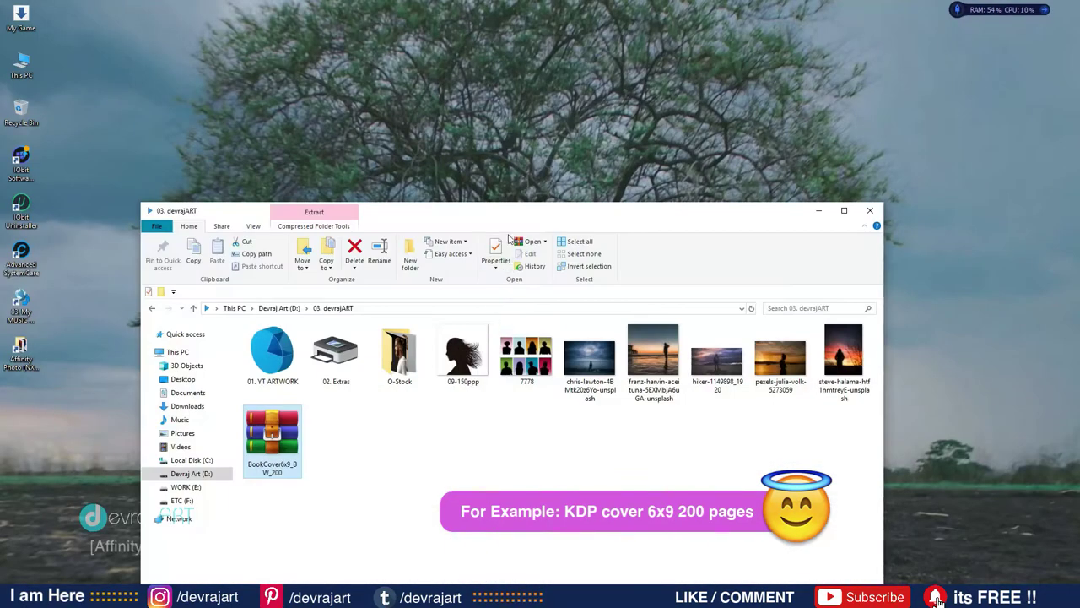
- Extract the BookCover6x9_BW_200 zip, delete the archive, and open the 6x9_BW_200 folder
right_click(311, 289)
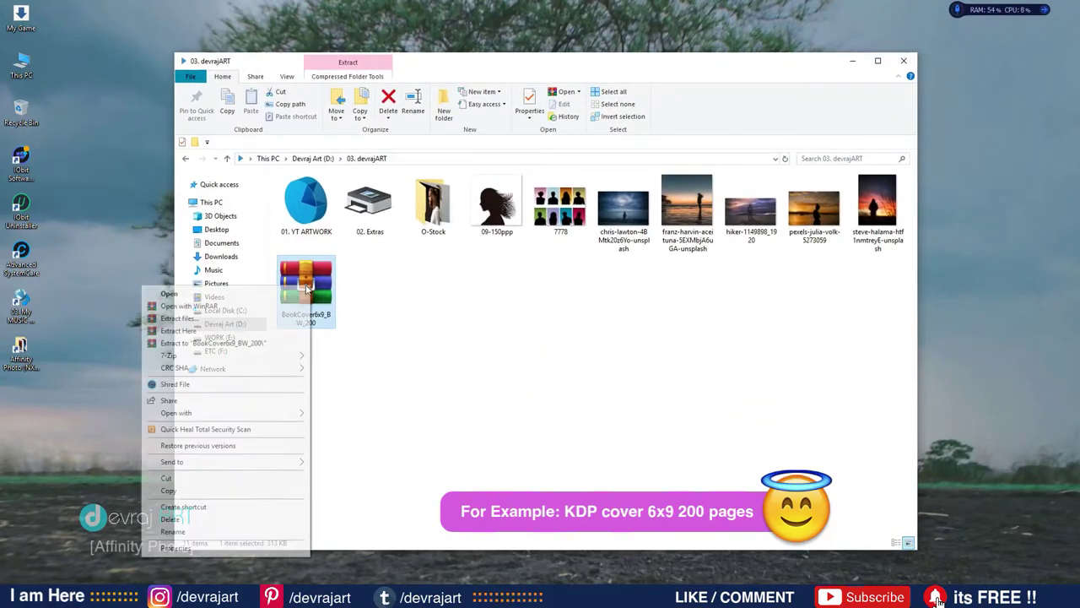
click(207, 331)
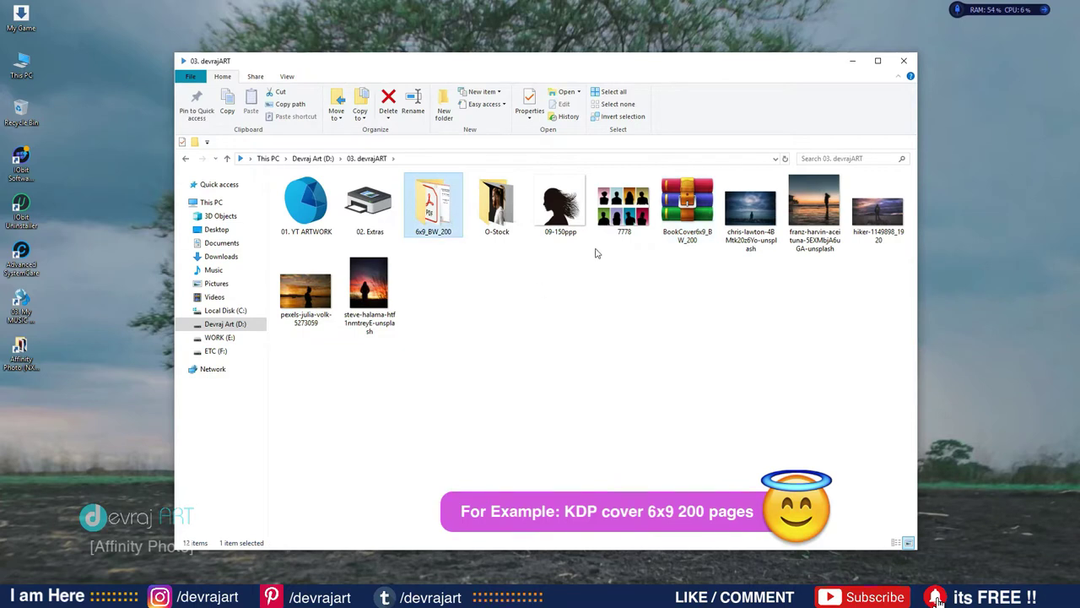
key(Delete)
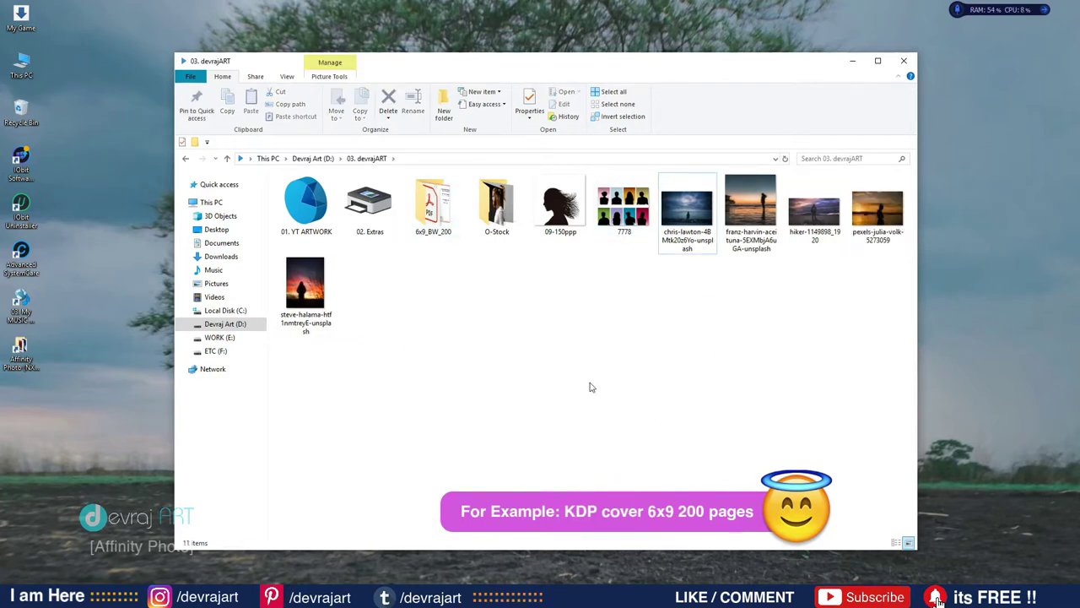
double_click(433, 207)
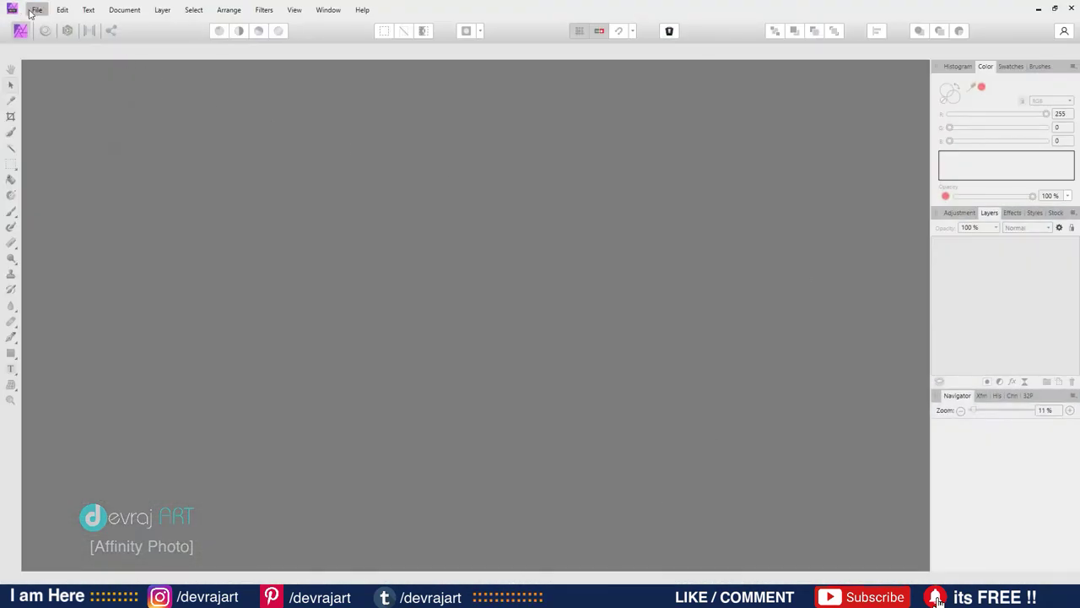
- Open the 6x9_BW_200 cover template PNG from its folder
click(37, 10)
click(37, 133)
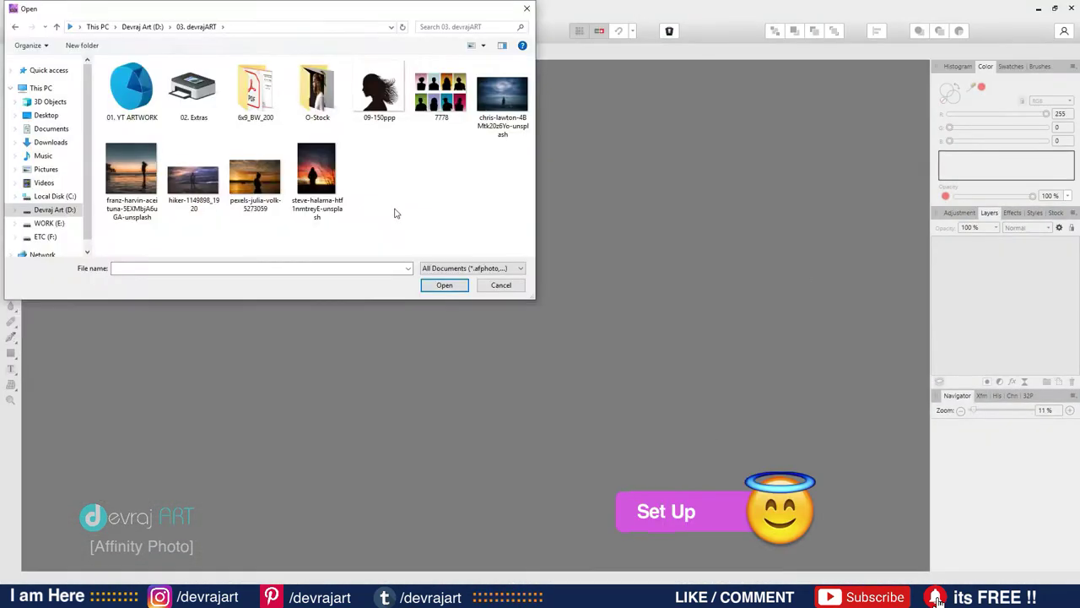
double_click(256, 89)
click(214, 100)
double_click(214, 100)
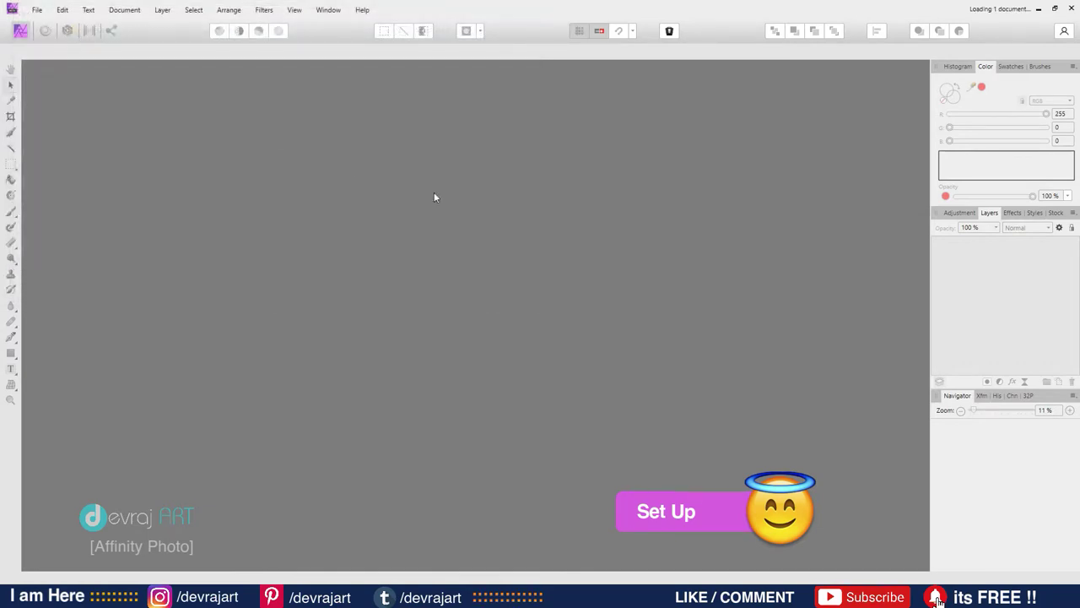
- Set the document units to inches and add an empty pixel layer
right_click(531, 84)
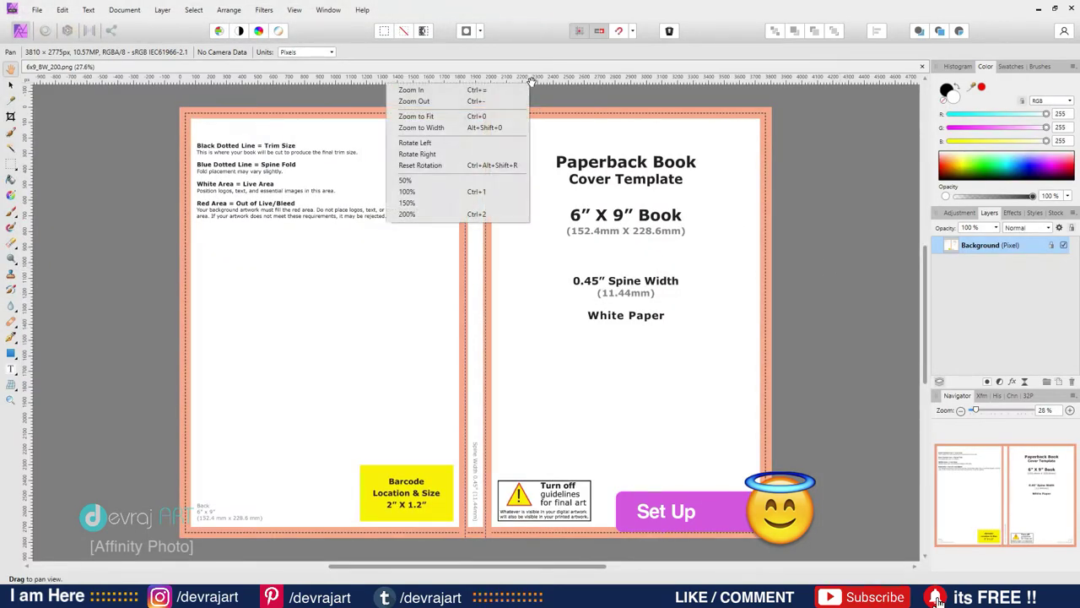
click(320, 53)
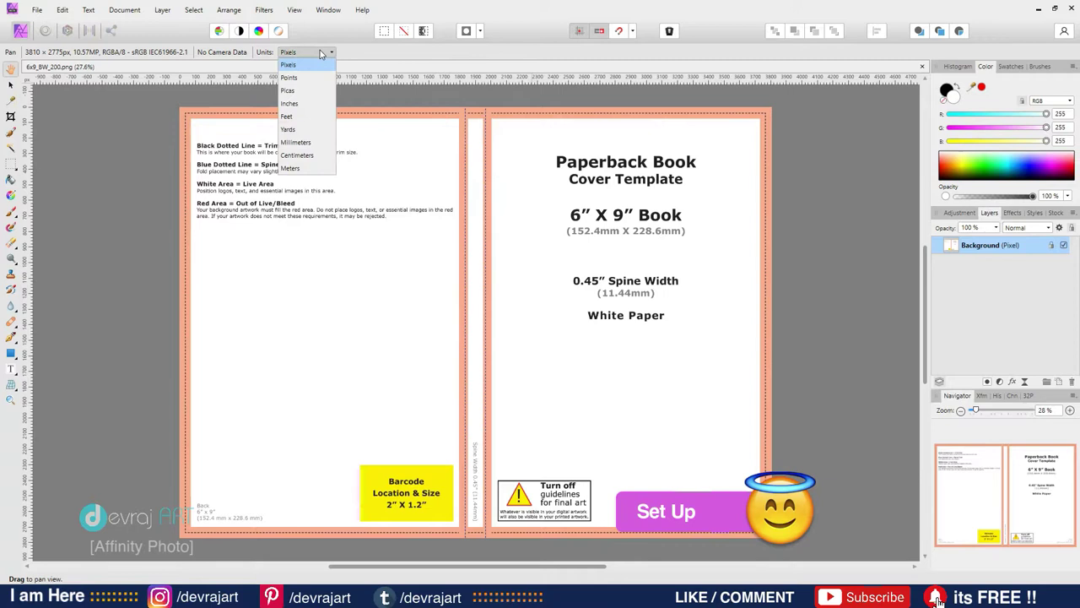
click(300, 102)
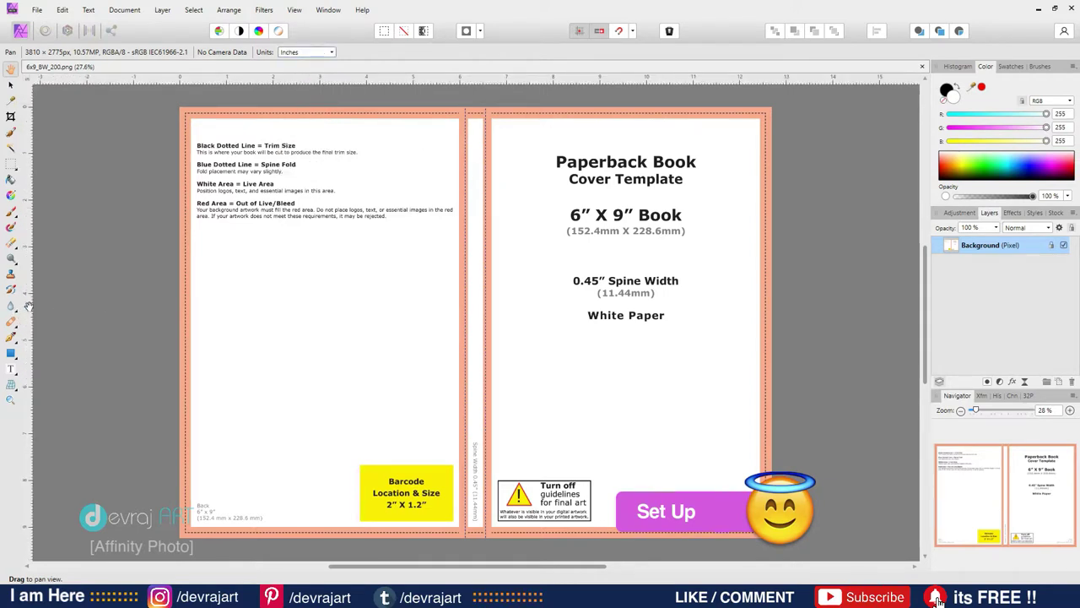
click(12, 84)
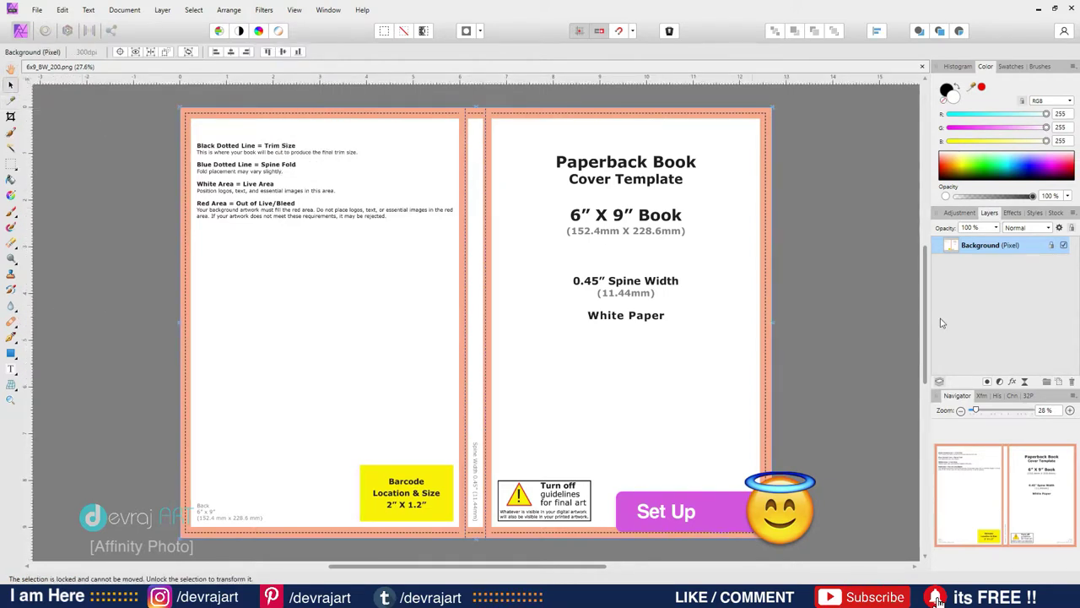
click(1059, 382)
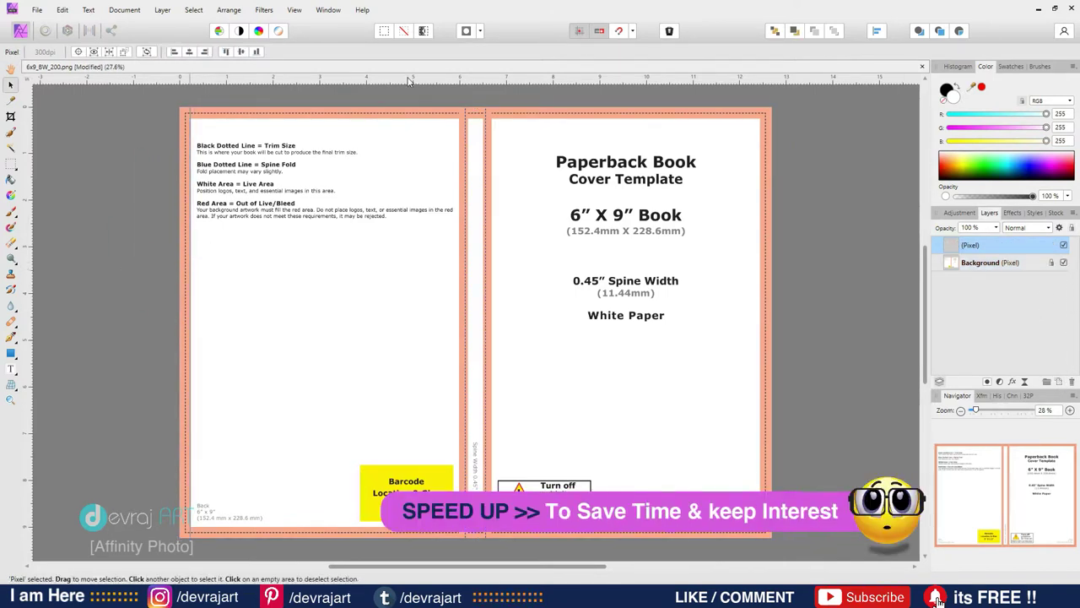
- Place guides on the trim edge and spine folds at 5.900 in and 6.510 in
drag(25, 287, 769, 279)
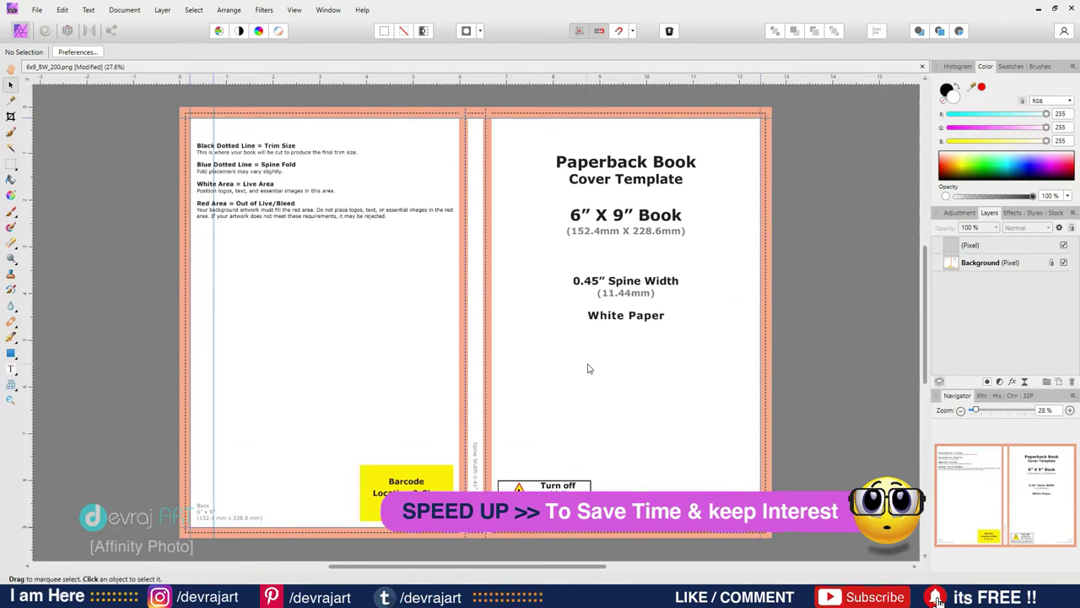
key(ctrl+2)
mouse_move(28, 303)
mouse_down()
mouse_move(393, 328)
mouse_move(456, 304)
mouse_up()
drag(28, 304, 629, 301)
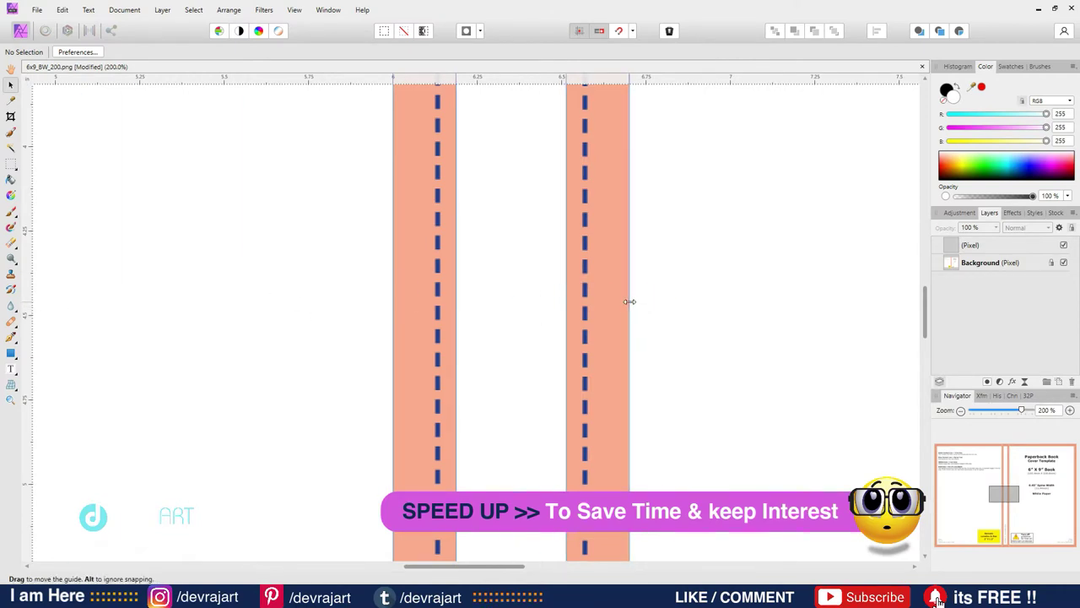
- Flood-fill the new pixel layer white to cover the template
key(ctrl+0)
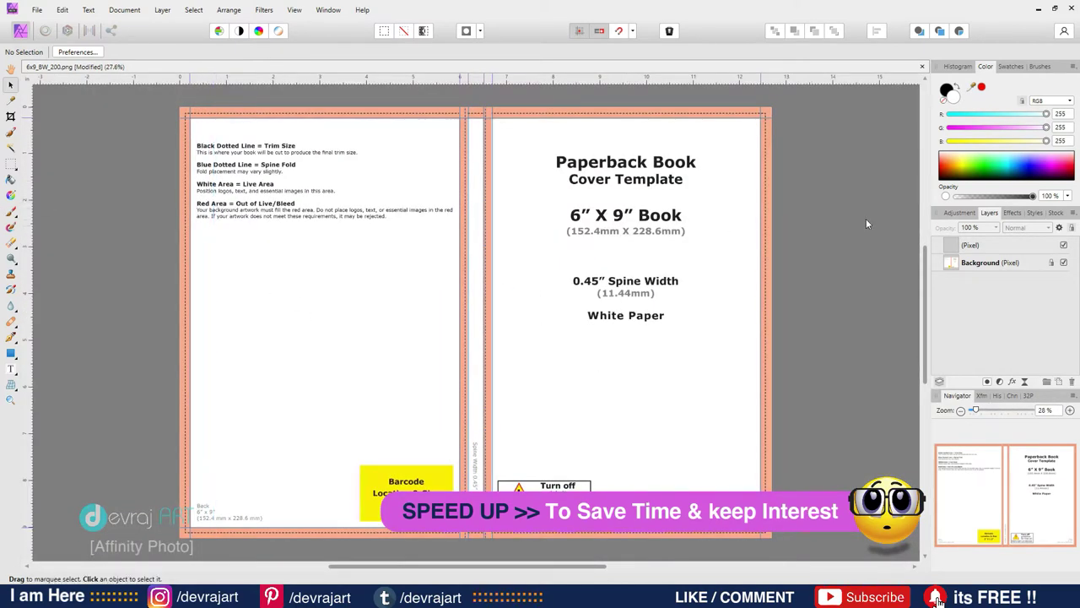
click(11, 179)
click(675, 294)
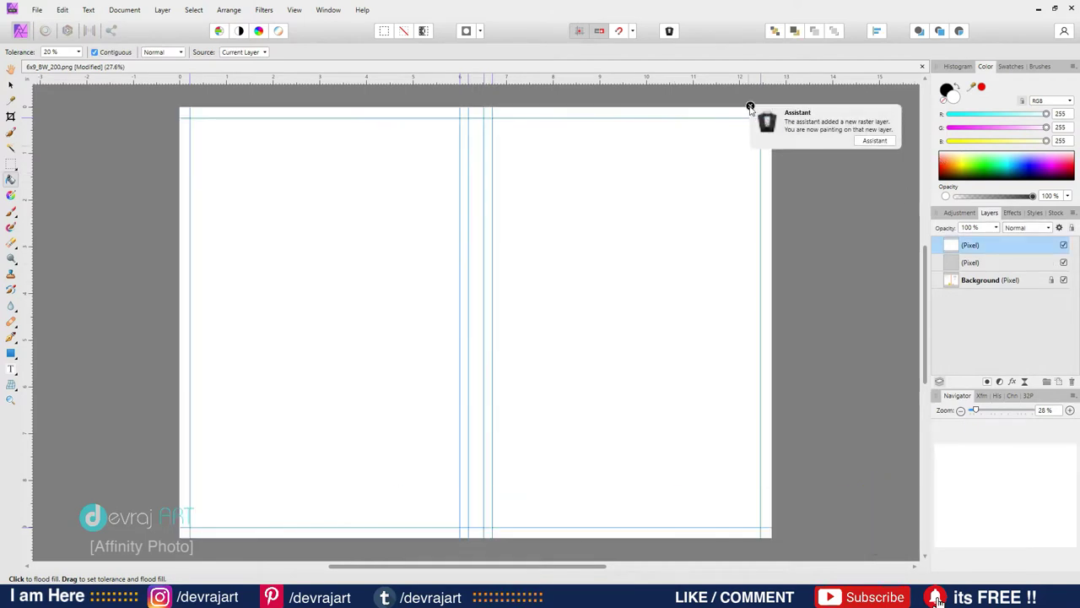
- Delete the template Background layer and lock the white-filled layer
click(972, 281)
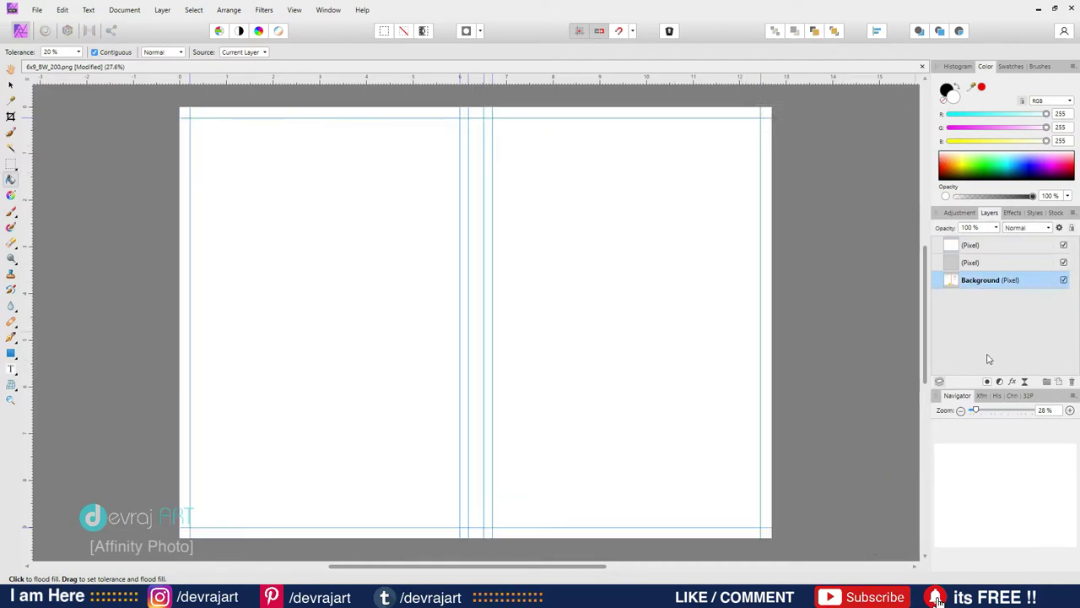
key(Delete)
click(985, 245)
right_click(992, 246)
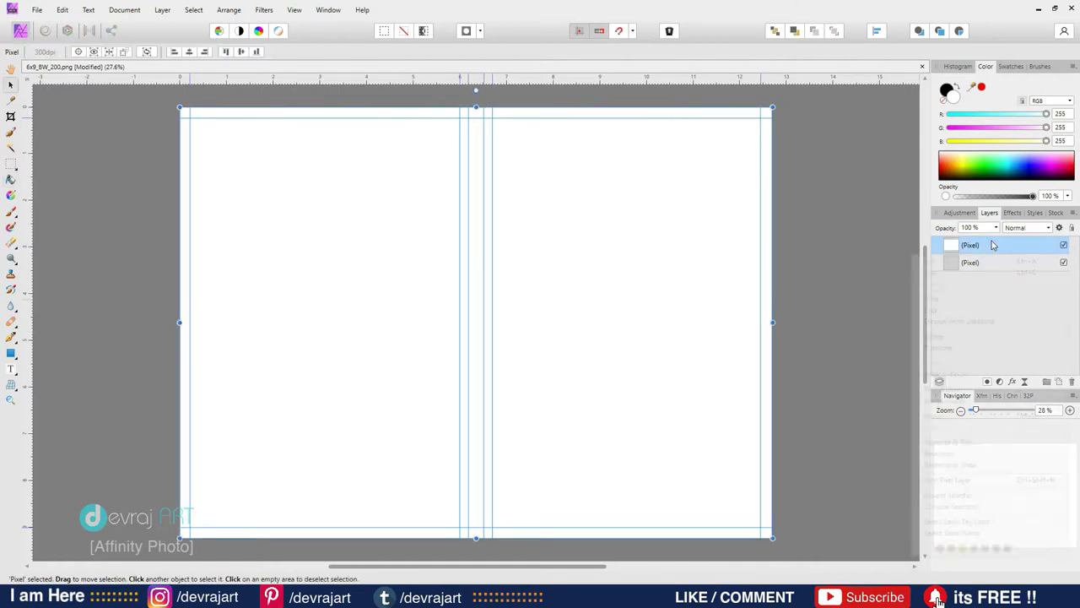
click(930, 311)
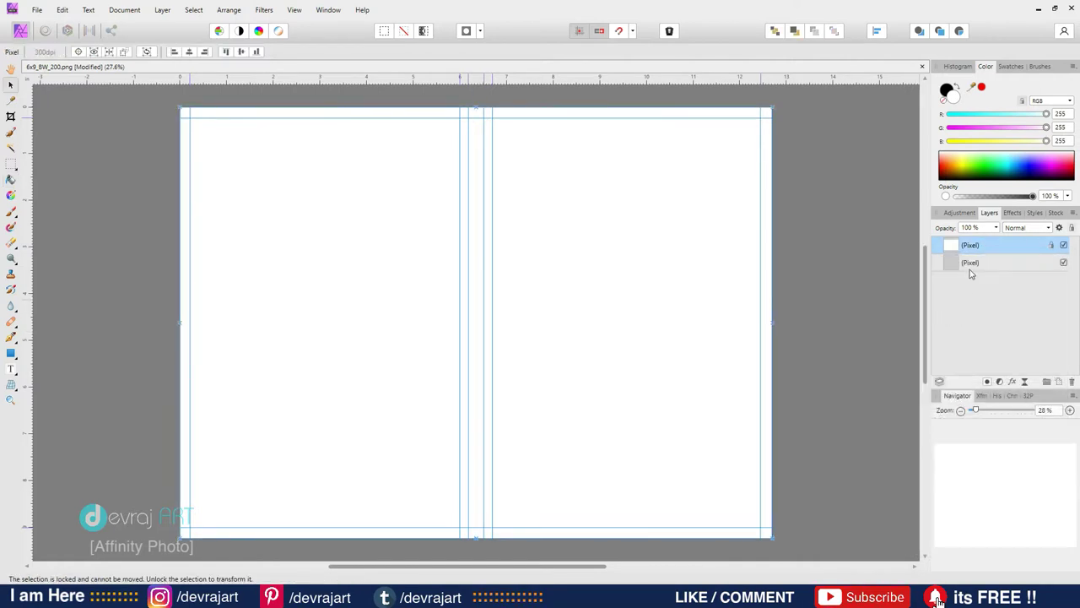
- Lock the second pixel layer and add a fresh empty pixel layer on top
click(971, 262)
right_click(971, 263)
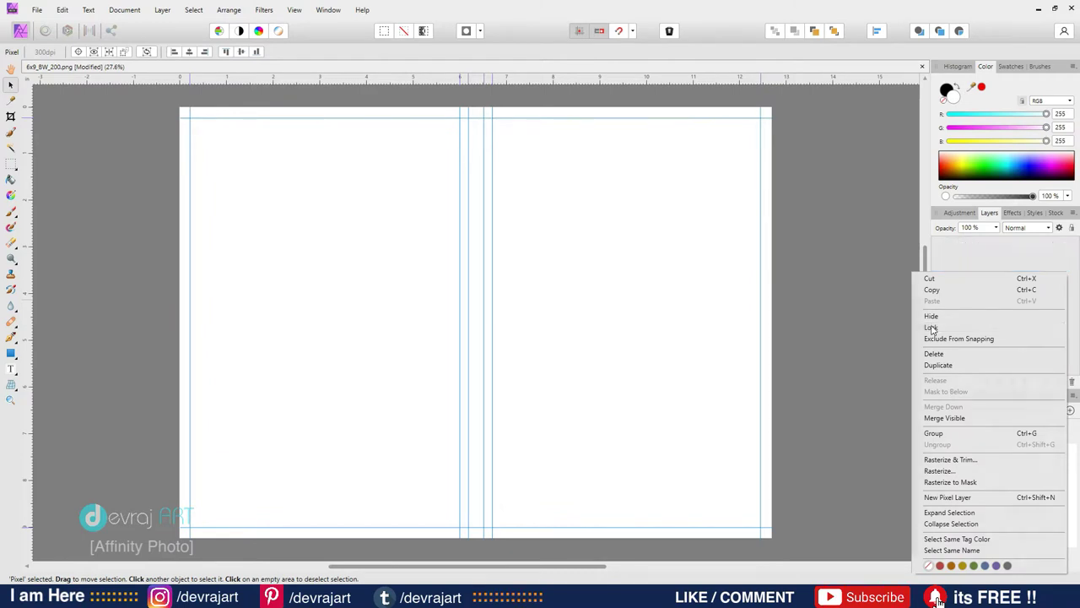
click(931, 327)
click(981, 245)
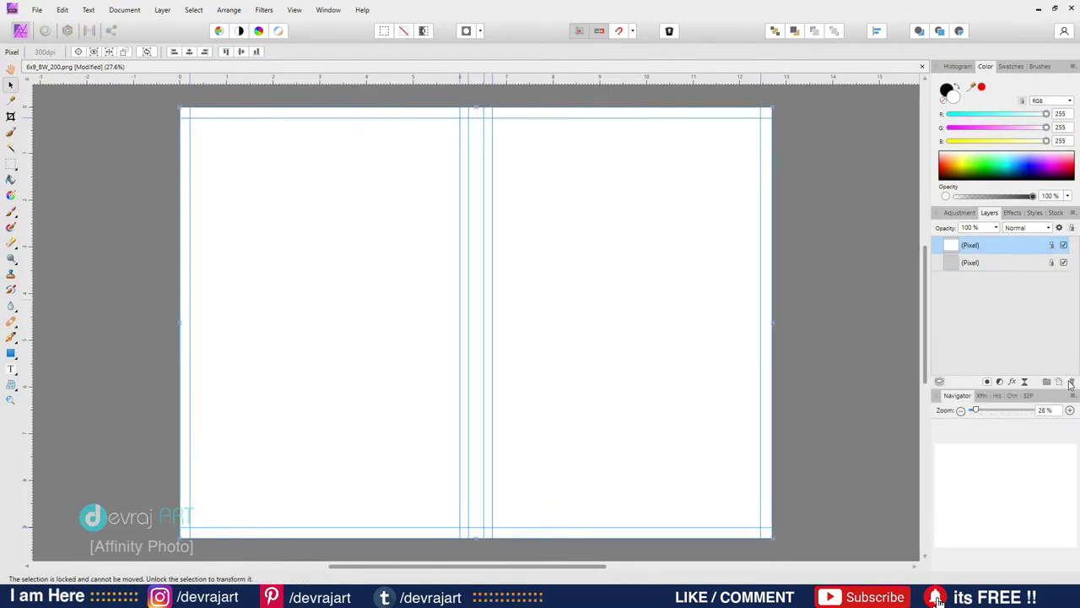
click(1059, 382)
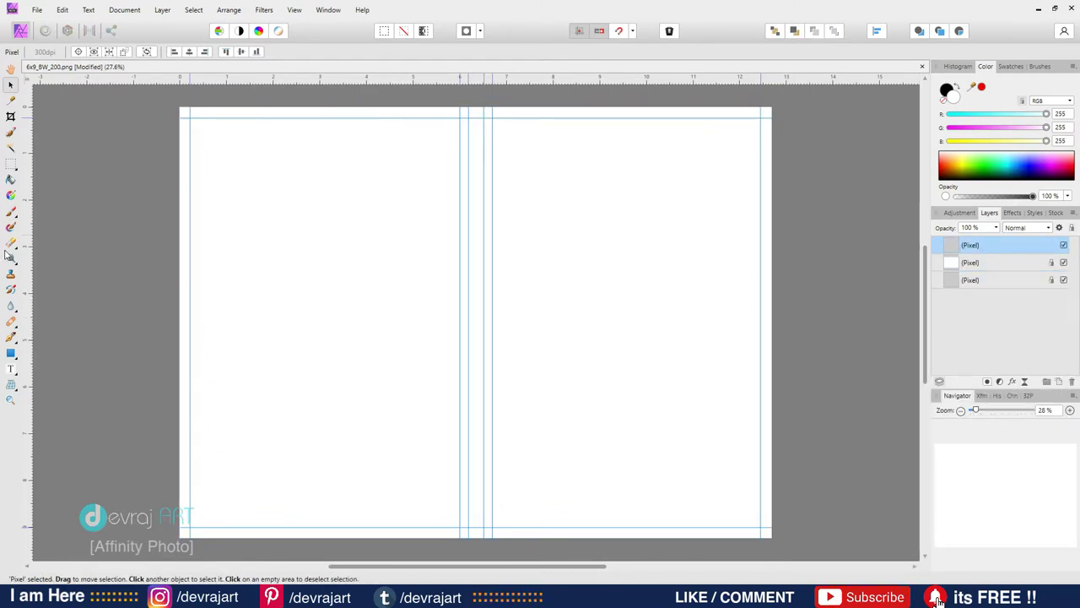
- Select a full-width strip along the cover's bottom edge and flood-fill it black
click(13, 166)
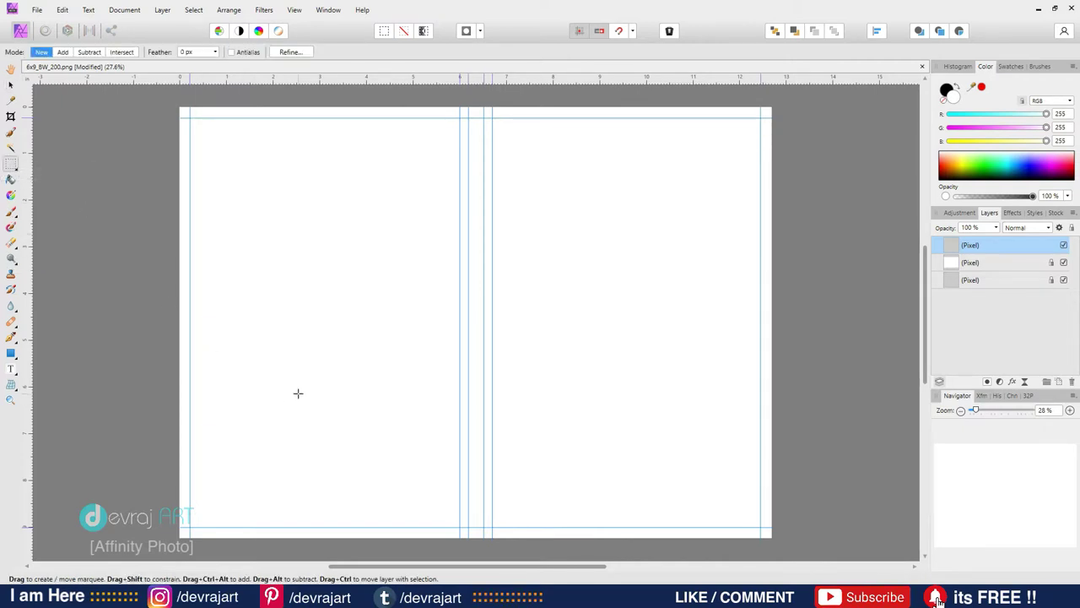
key(ctrl+minus)
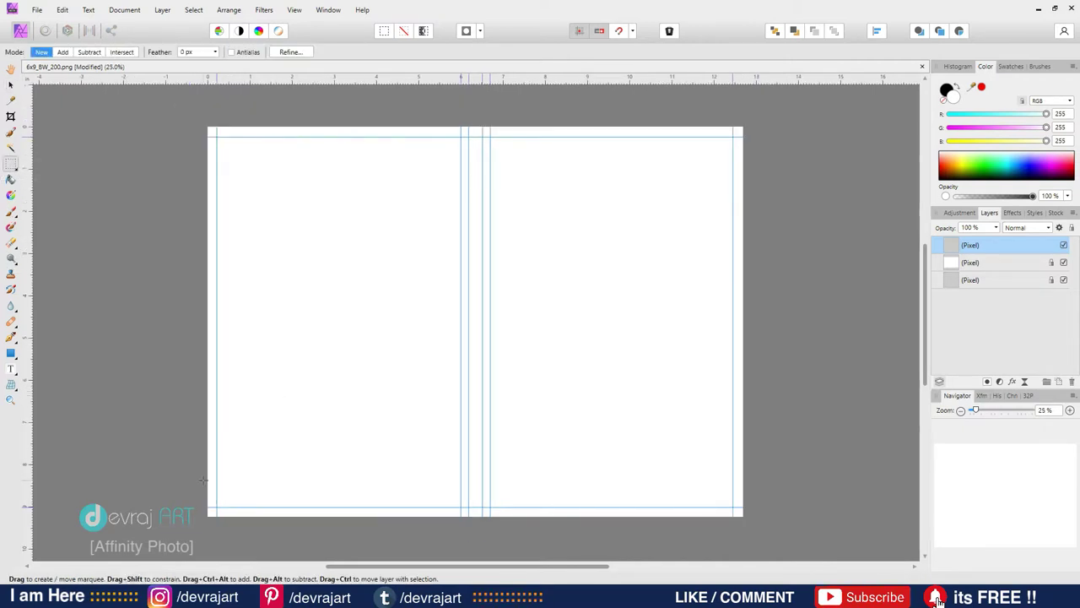
click(451, 484)
drag(772, 521, 772, 523)
click(957, 85)
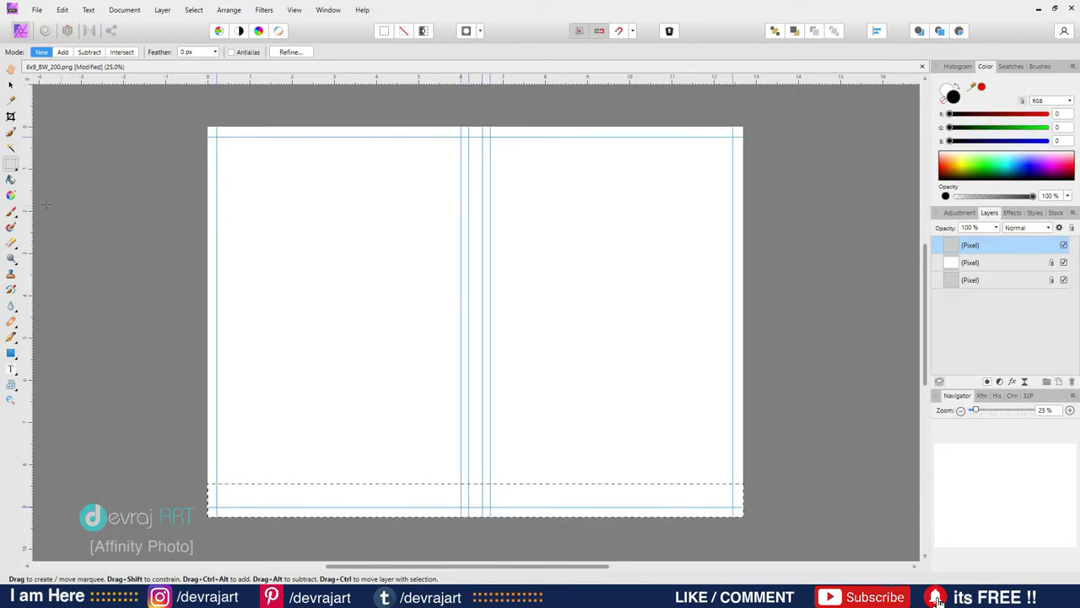
click(11, 179)
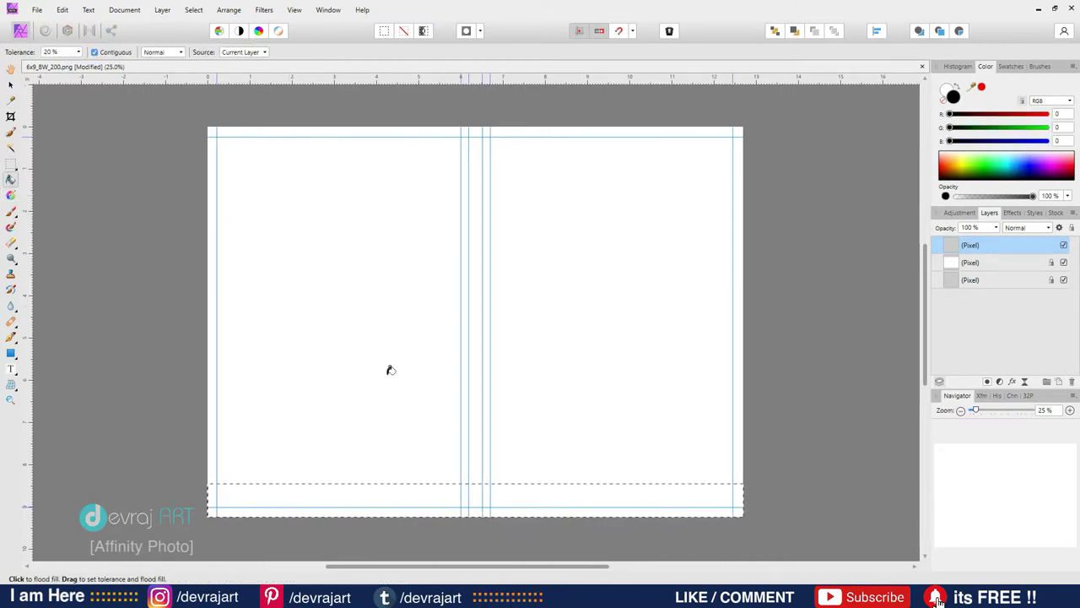
click(419, 491)
key(ctrl+d)
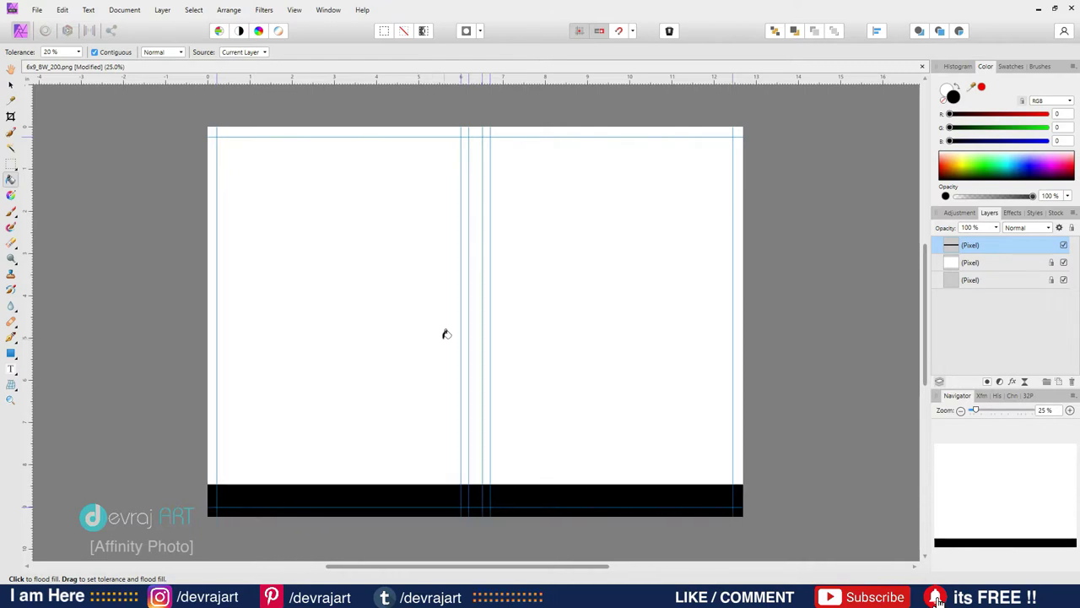
click(11, 85)
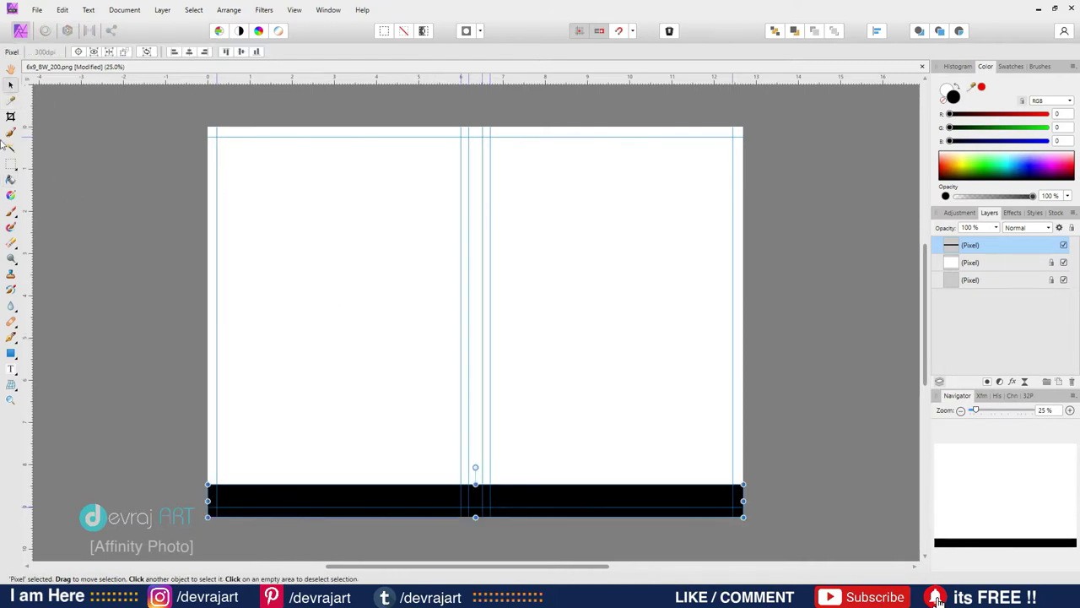
- Place 09-150ppp.jpg on the front cover and size it to sit on the black band
click(37, 9)
click(47, 253)
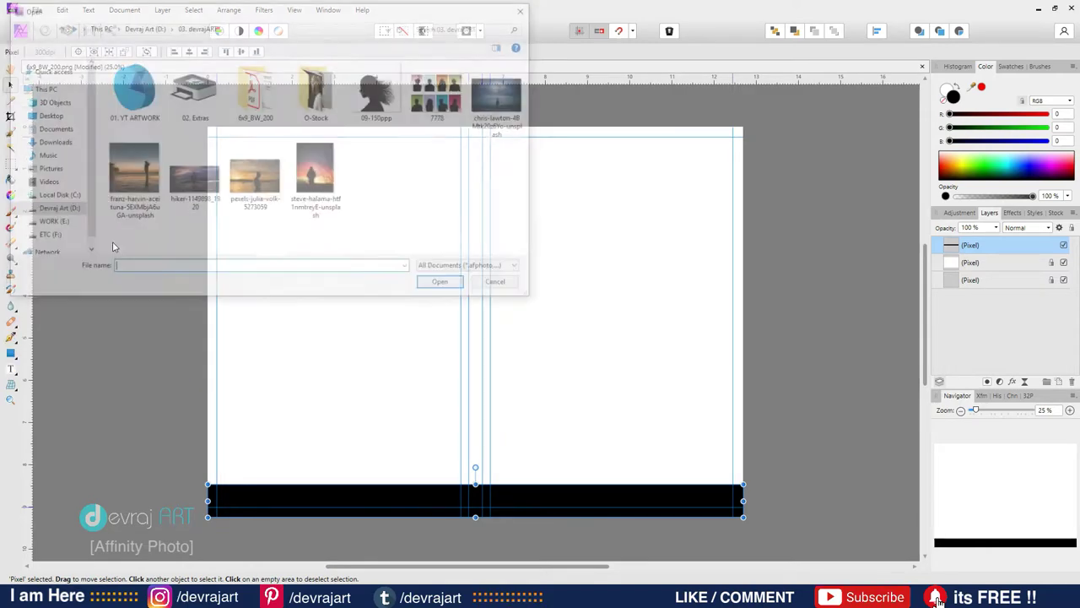
double_click(385, 103)
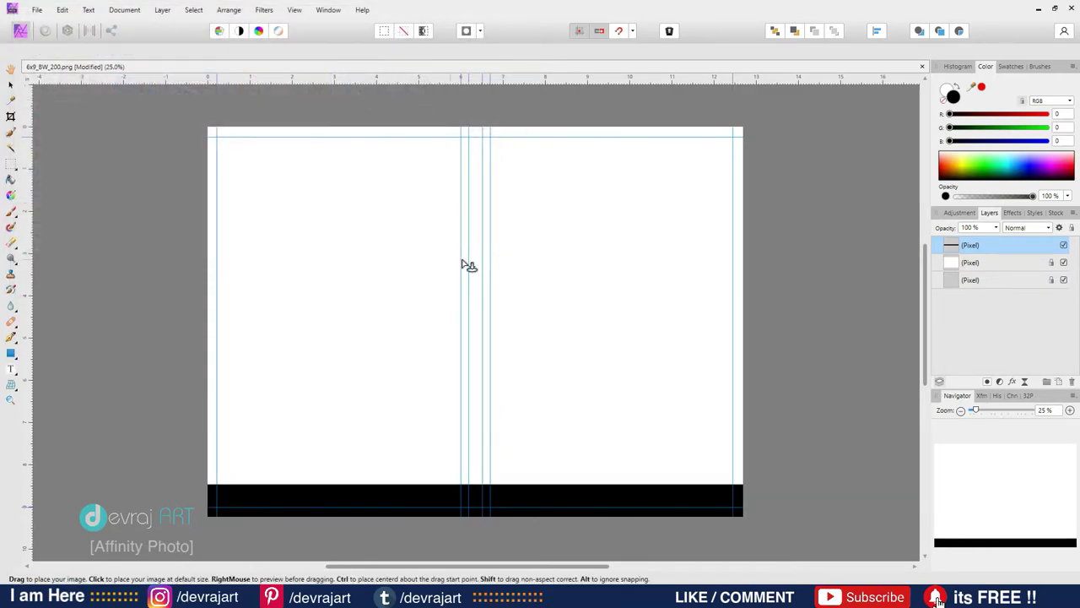
drag(507, 235, 730, 516)
drag(649, 407, 638, 411)
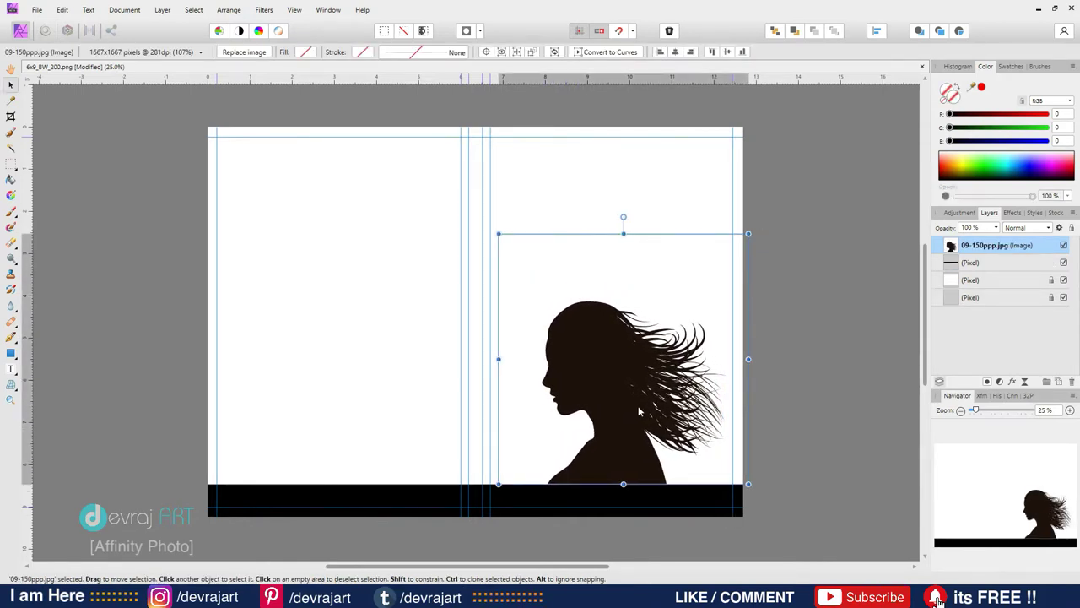
drag(498, 234, 489, 221)
drag(744, 226, 743, 229)
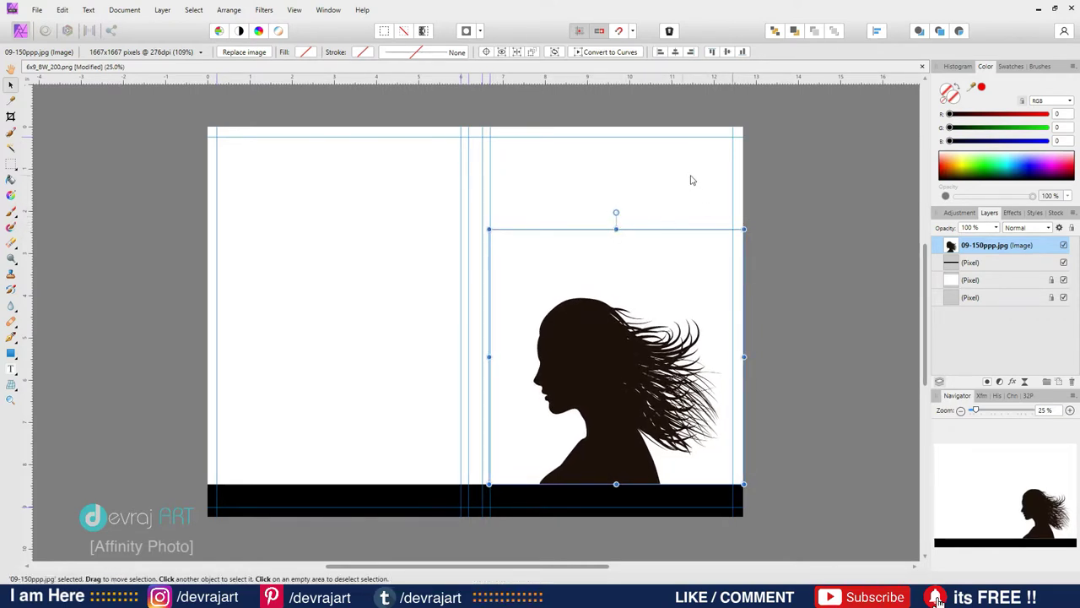
click(778, 177)
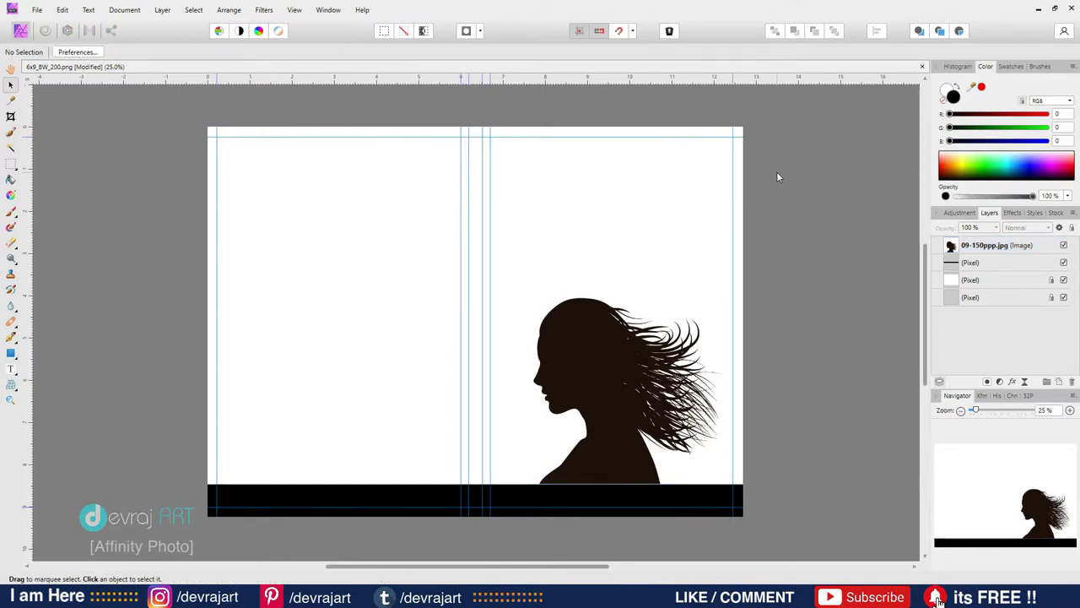
- Rasterize the silhouette layer and remove the white background around the woman
right_click(1016, 250)
click(970, 457)
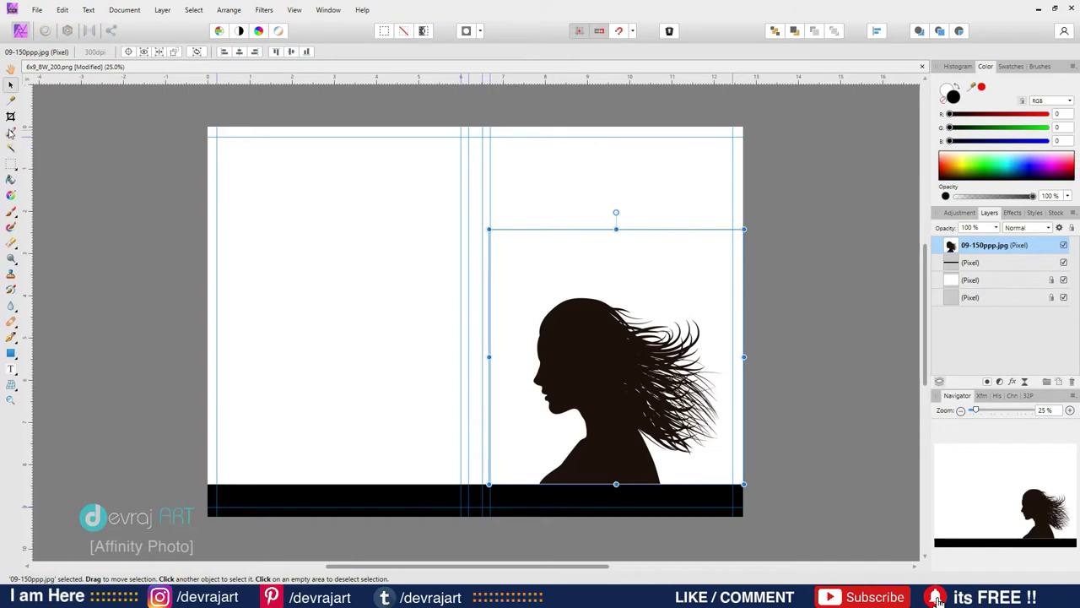
click(10, 148)
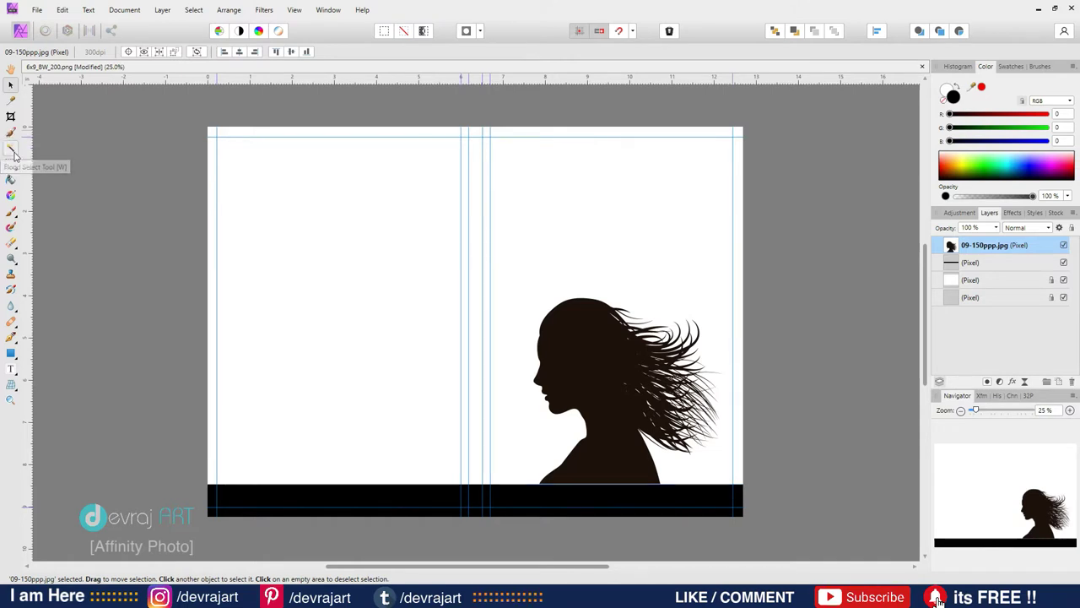
click(553, 276)
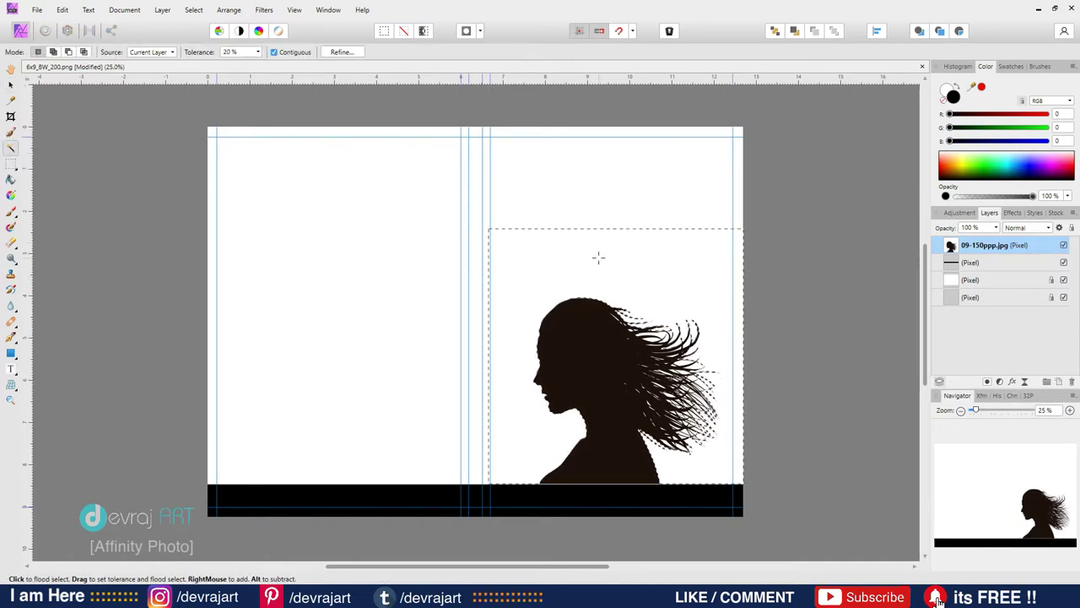
key(ctrl+d)
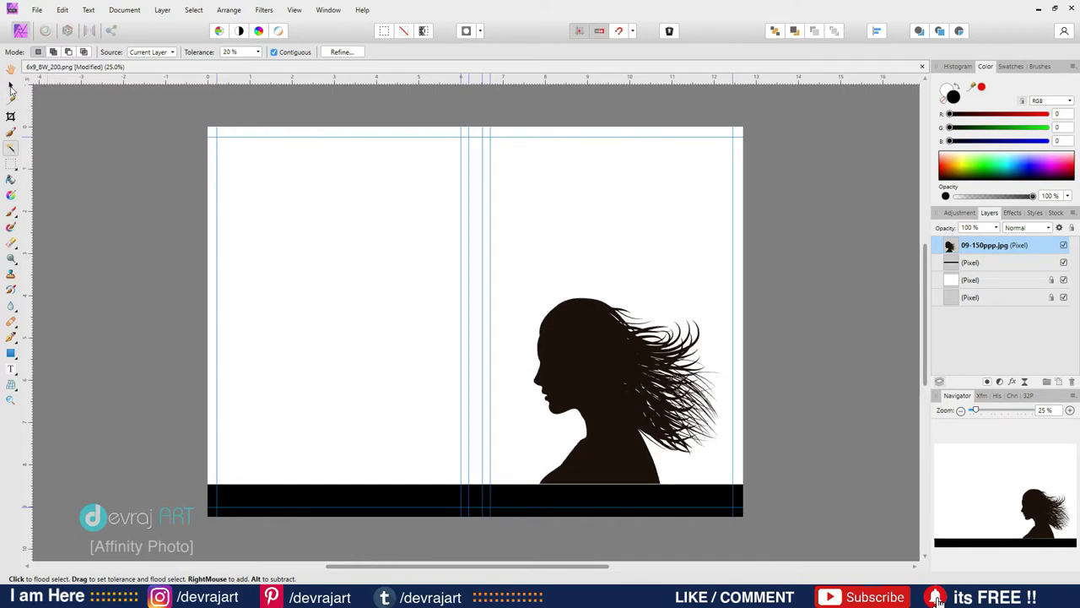
click(10, 85)
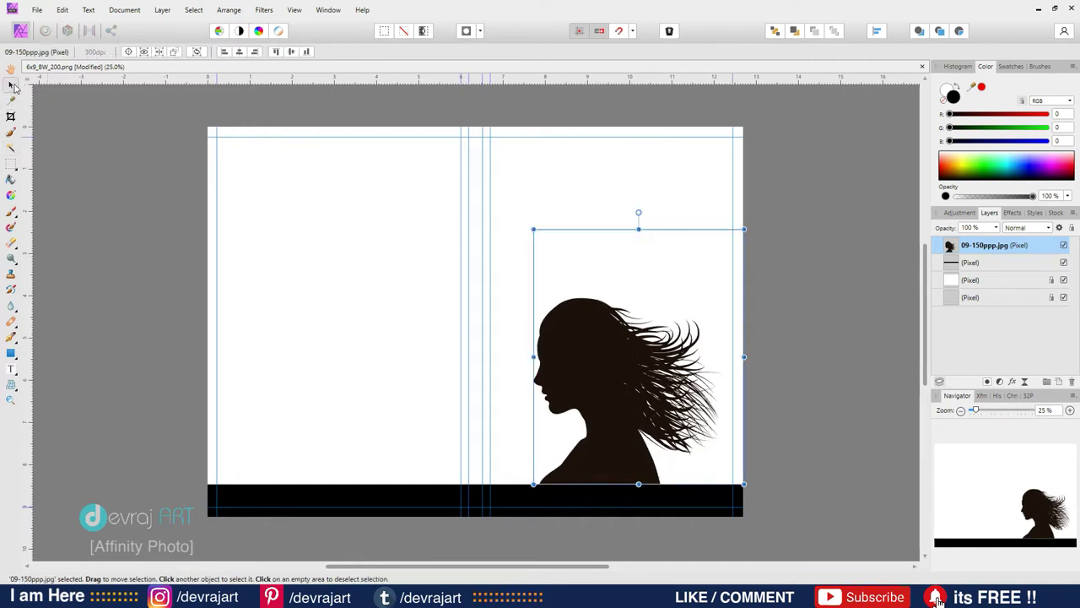
- Place the sunset photo on the front cover and enlarge it
click(37, 10)
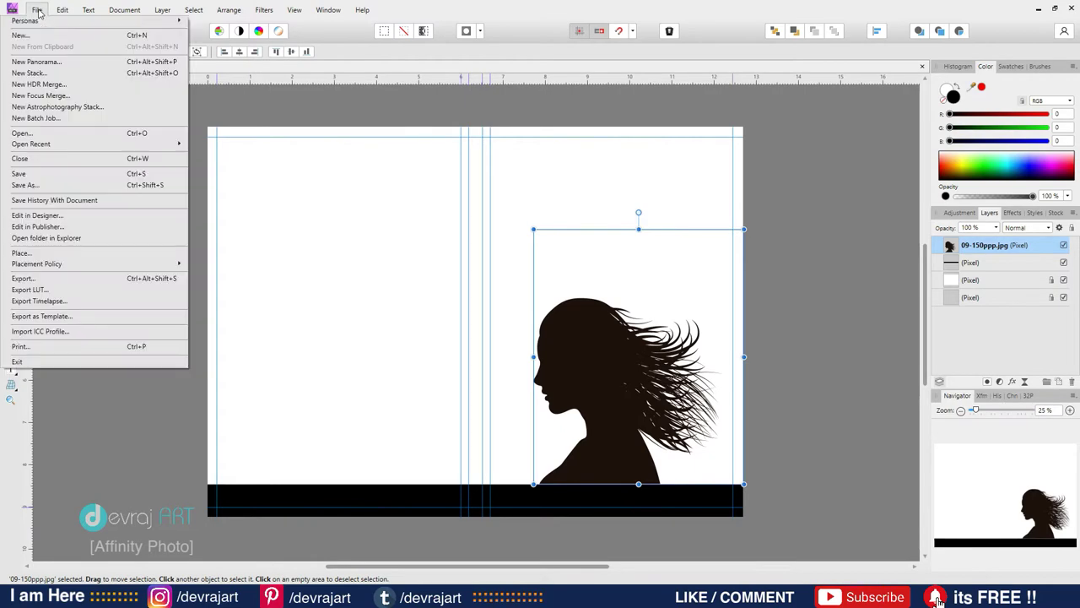
click(48, 253)
click(312, 181)
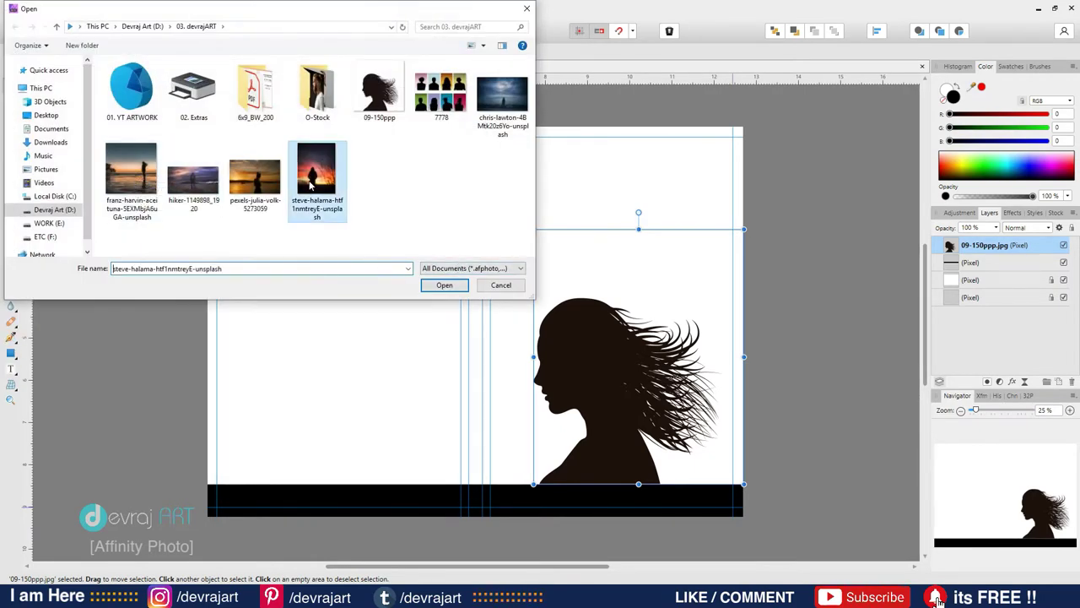
double_click(310, 185)
drag(512, 269, 747, 478)
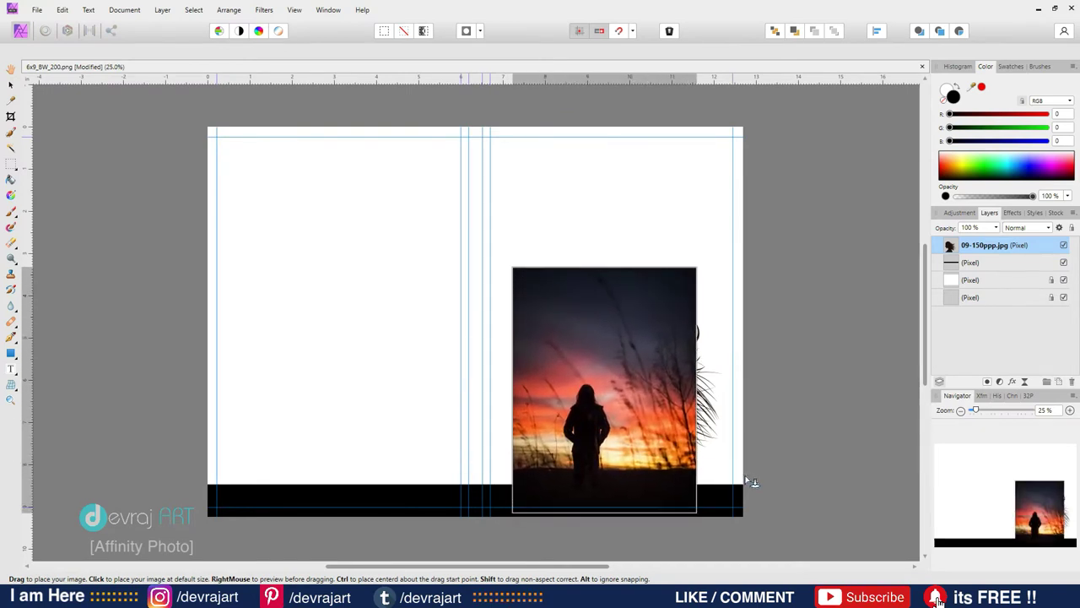
drag(751, 481, 750, 480)
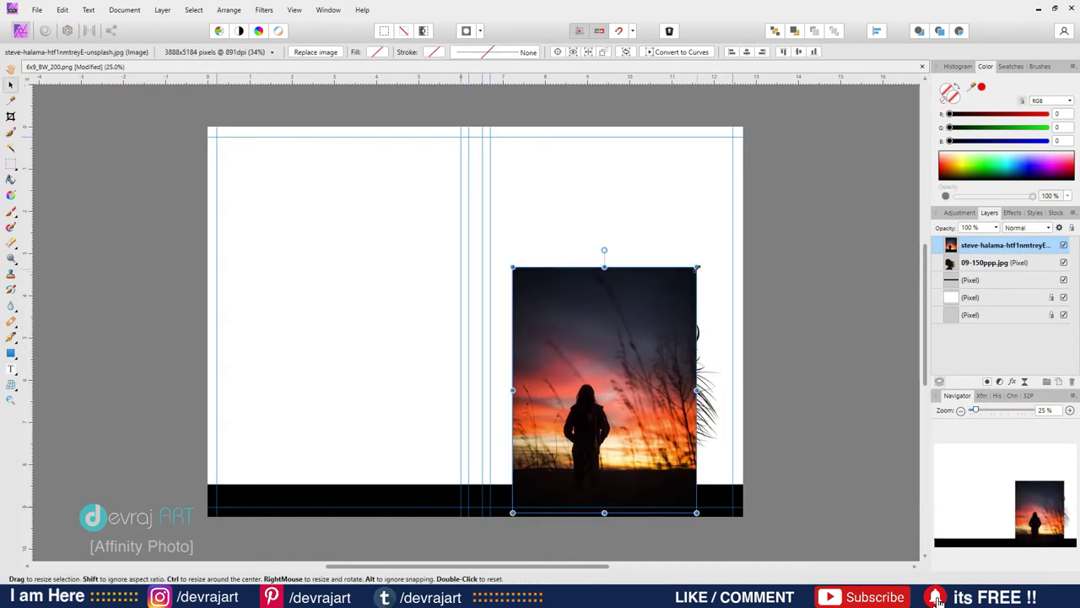
drag(696, 267, 719, 239)
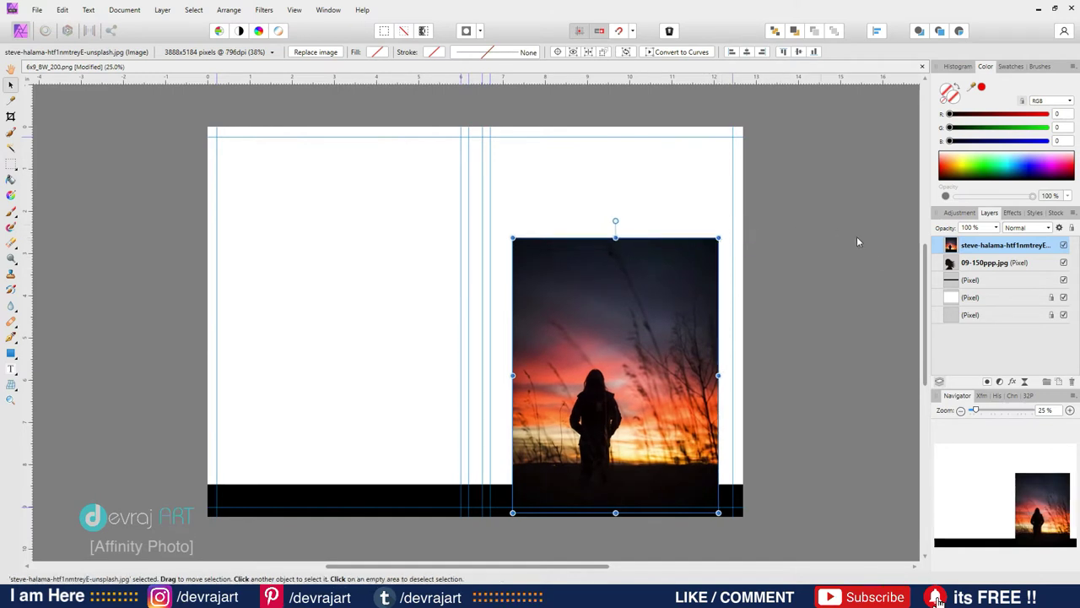
key(ctrl+d)
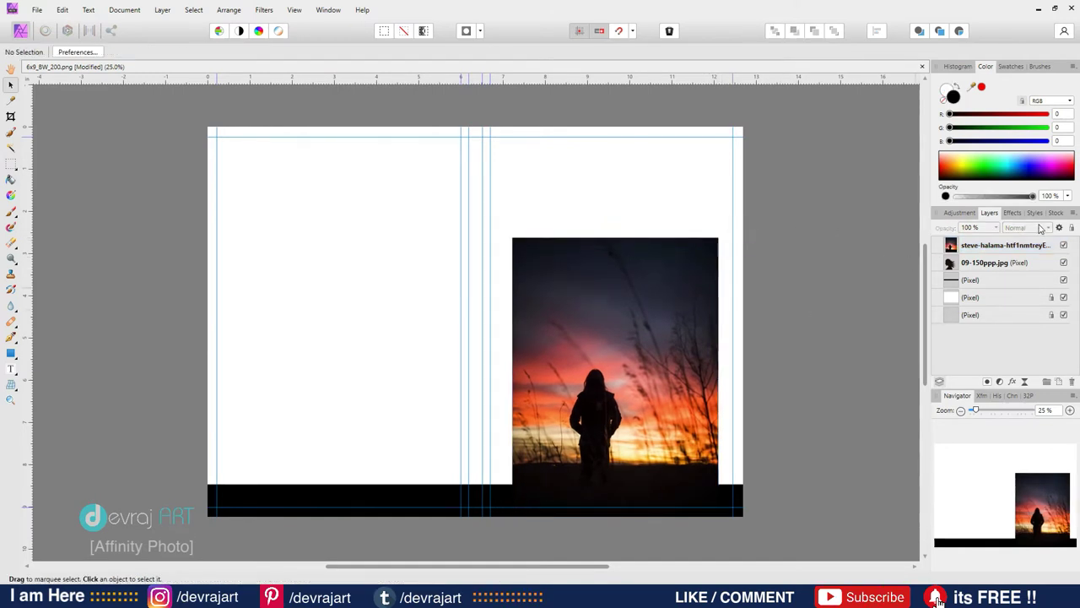
- Align the sunset photo over the silhouette at 50% opacity, then restore 100%
click(999, 246)
click(997, 229)
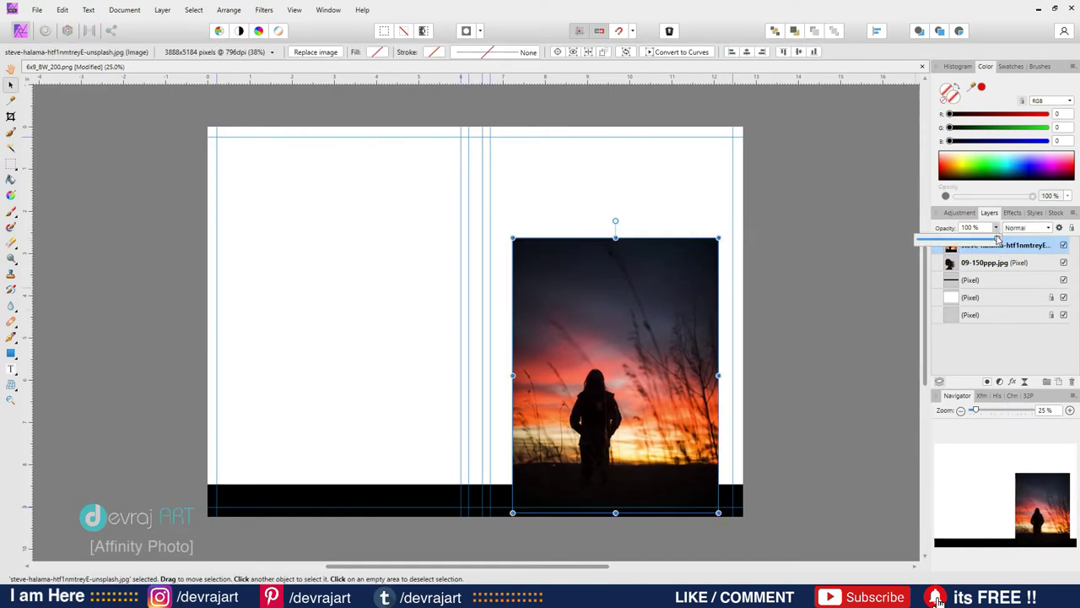
drag(998, 240, 958, 240)
drag(624, 312, 641, 314)
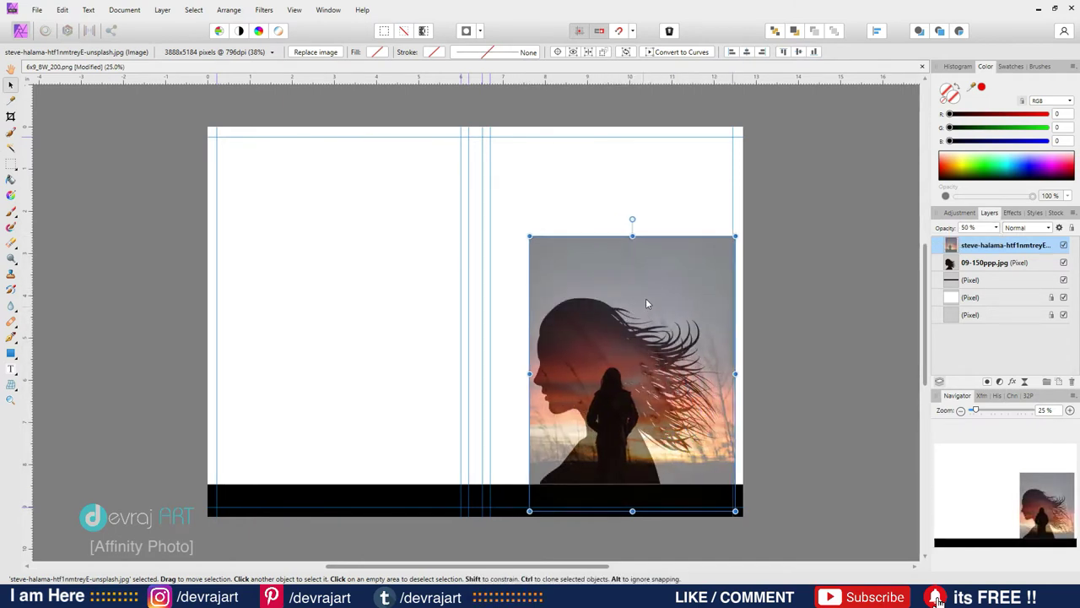
mouse_move(735, 236)
mouse_down()
mouse_move(713, 263)
mouse_move(721, 255)
mouse_up()
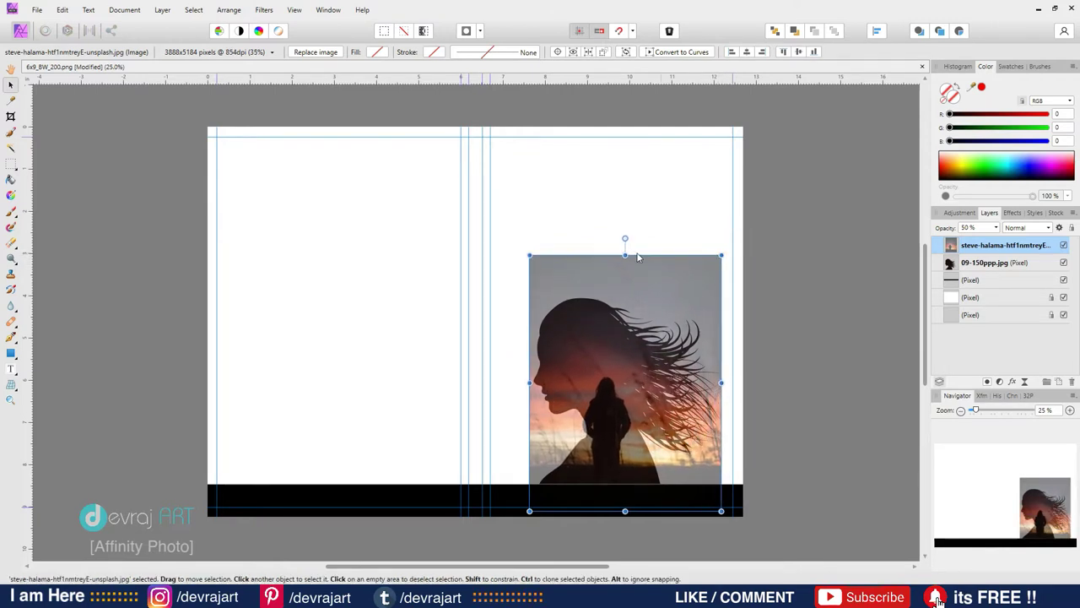
drag(623, 342, 630, 342)
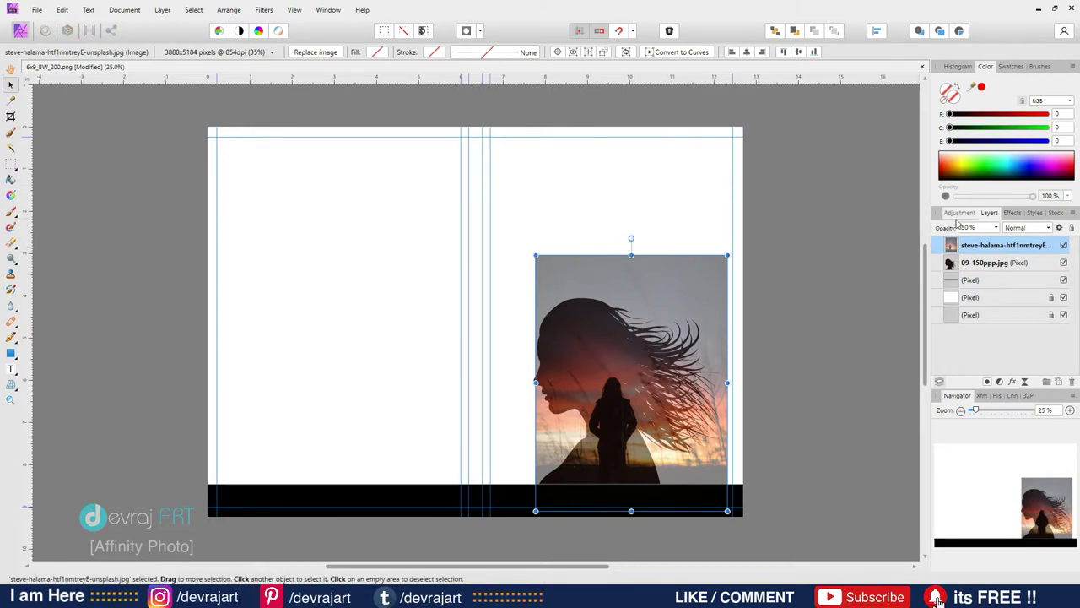
click(997, 229)
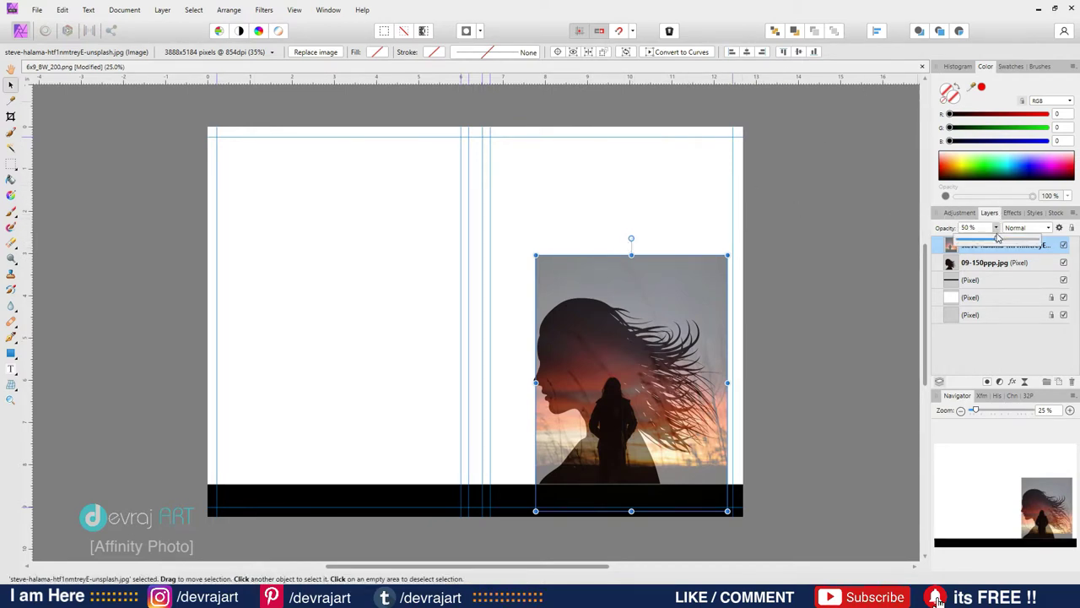
drag(998, 240, 1053, 244)
click(873, 253)
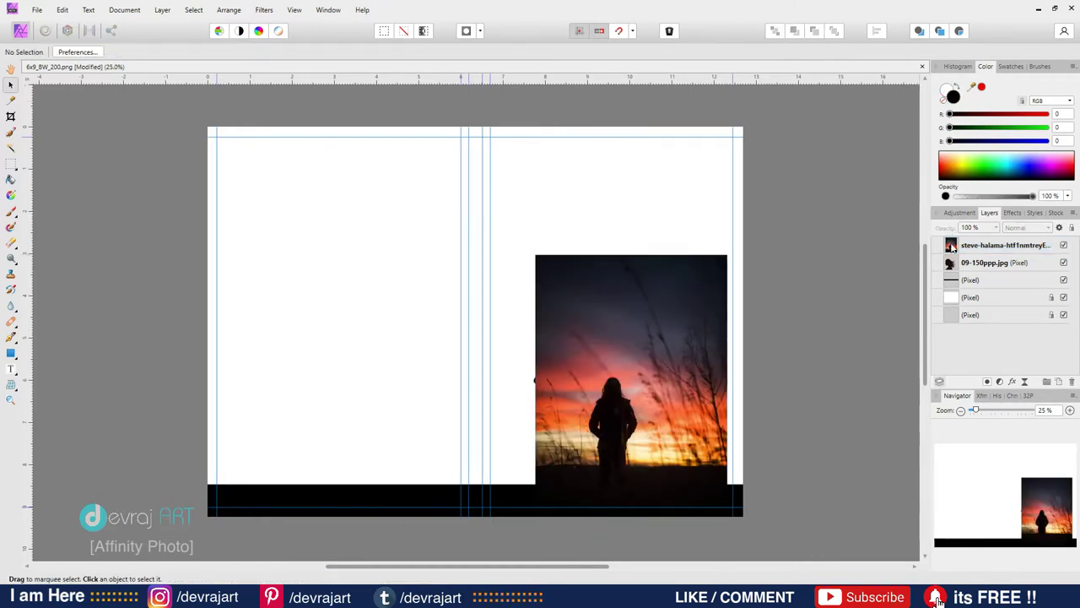
- Clip the sunset photo into the silhouette layer, then enlarge it and shift it right
drag(956, 262, 977, 268)
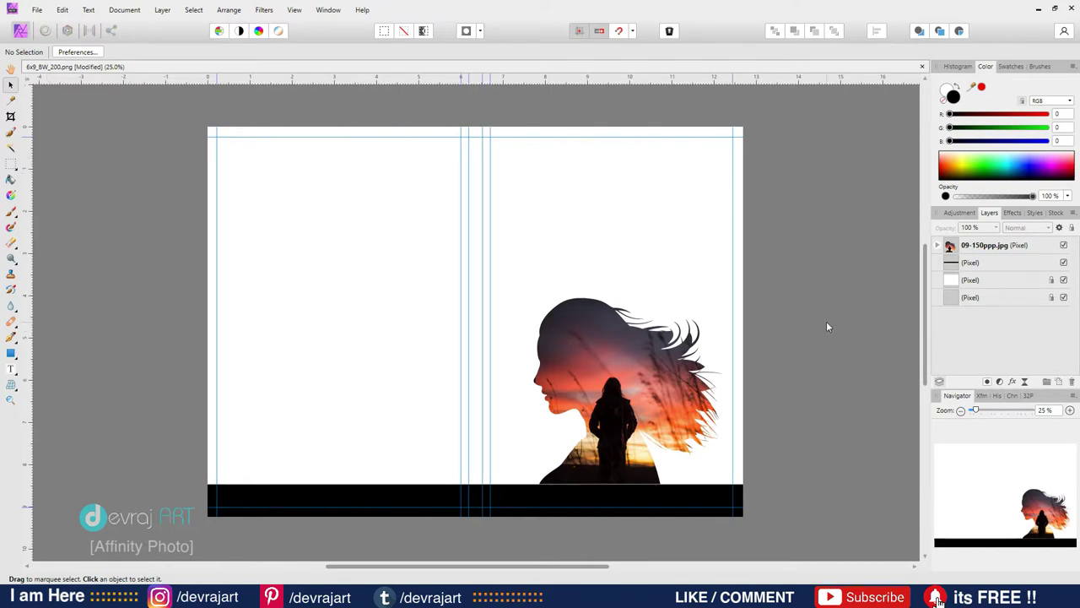
click(616, 369)
drag(531, 223, 498, 185)
mouse_move(743, 185)
mouse_down()
mouse_move(761, 183)
mouse_move(731, 210)
mouse_up()
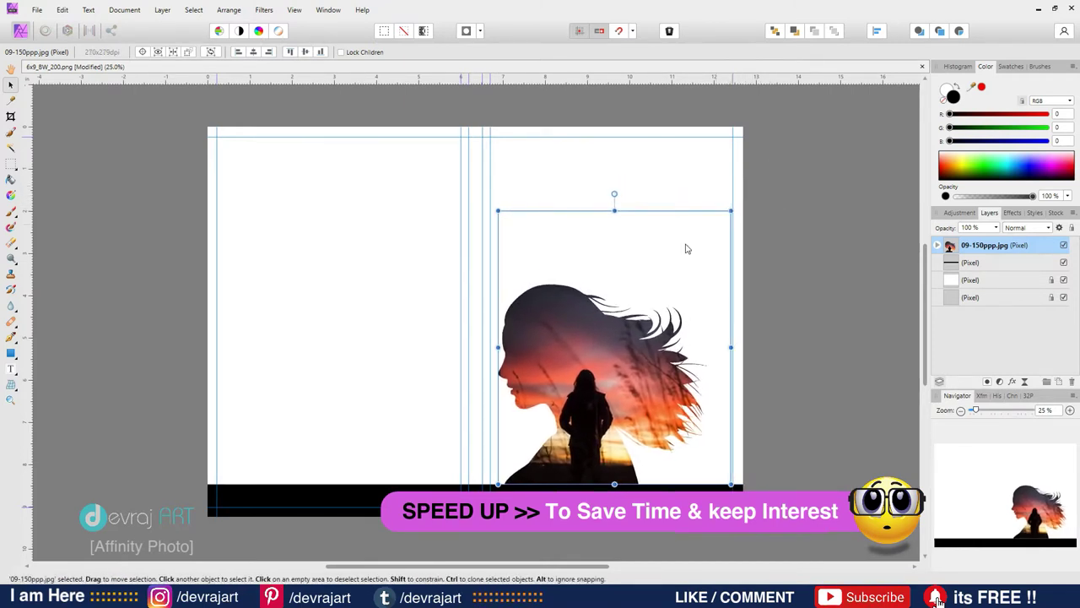
drag(686, 248, 707, 248)
click(800, 292)
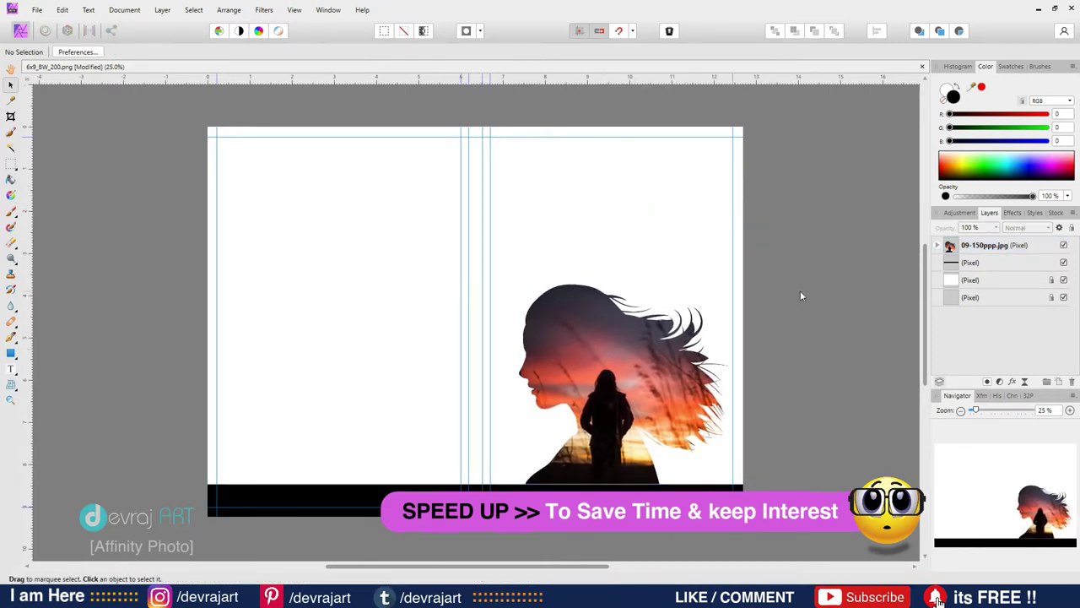
- Lock the silhouette layer and select the black bar layer
click(802, 295)
key(ctrl+d)
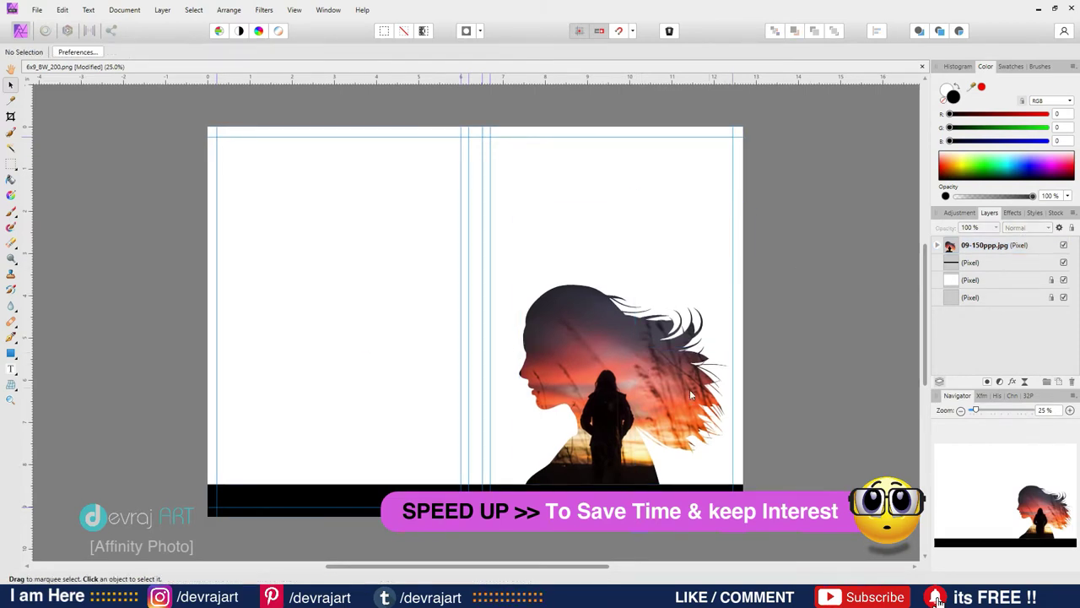
click(690, 394)
key(ctrl+d)
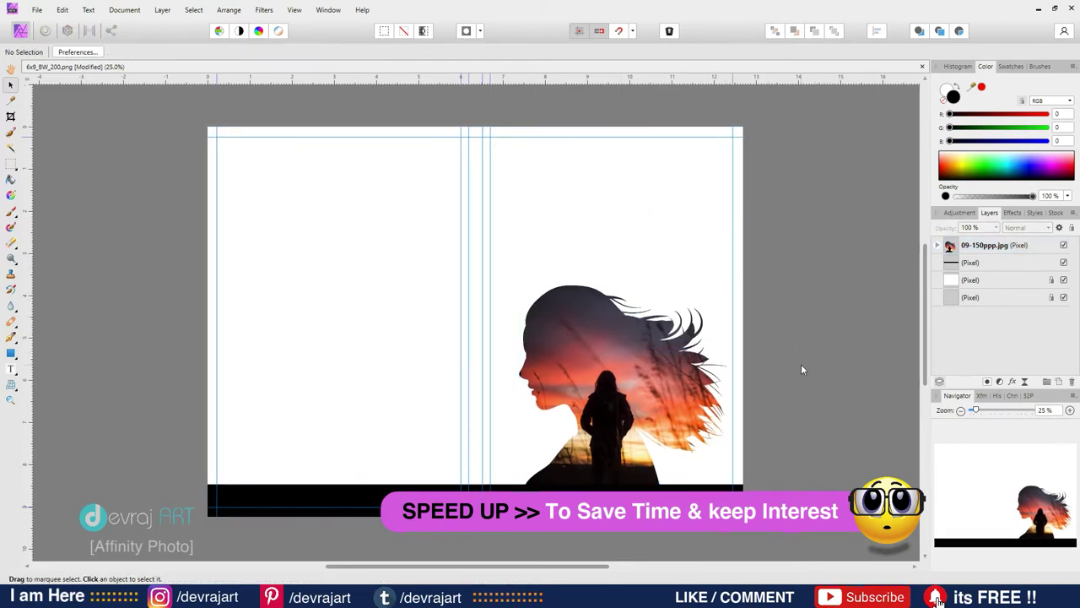
right_click(989, 249)
click(931, 310)
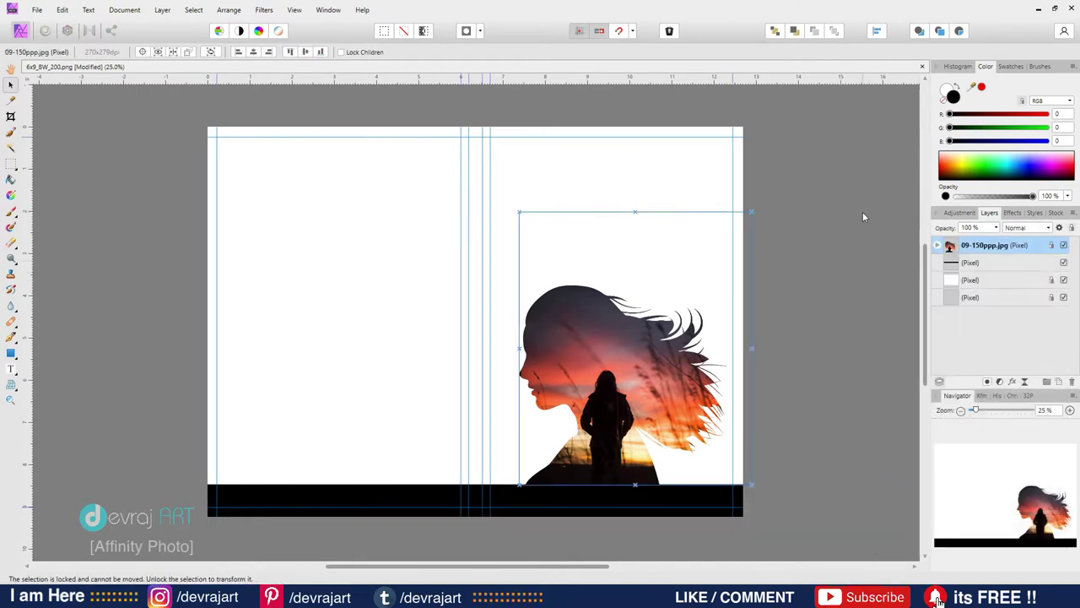
click(862, 211)
click(979, 262)
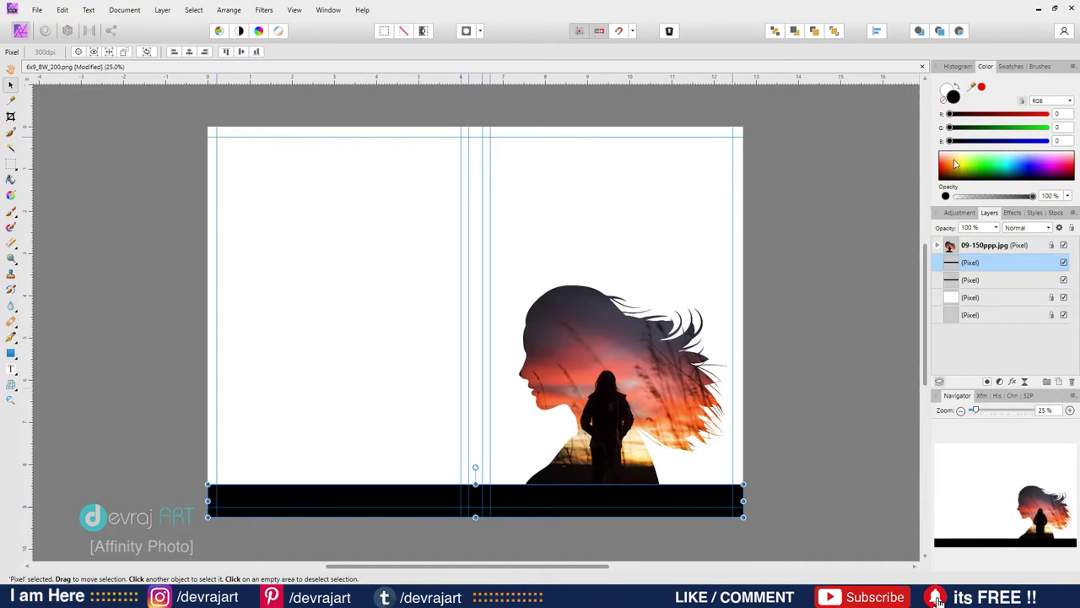
- Fill the bottom bar with a strong yellow
click(970, 158)
drag(964, 160, 960, 170)
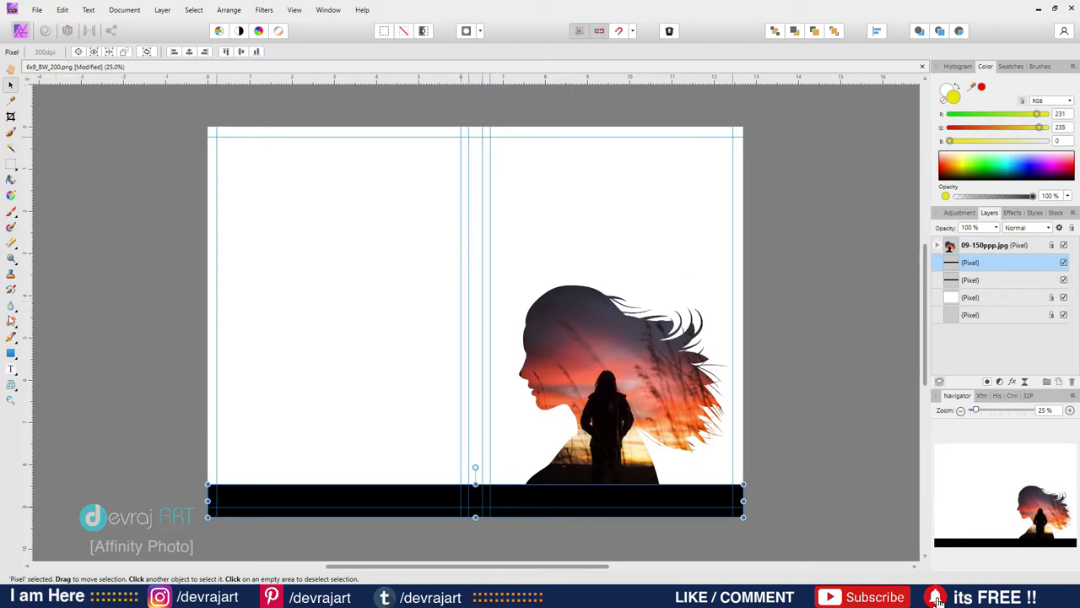
click(11, 179)
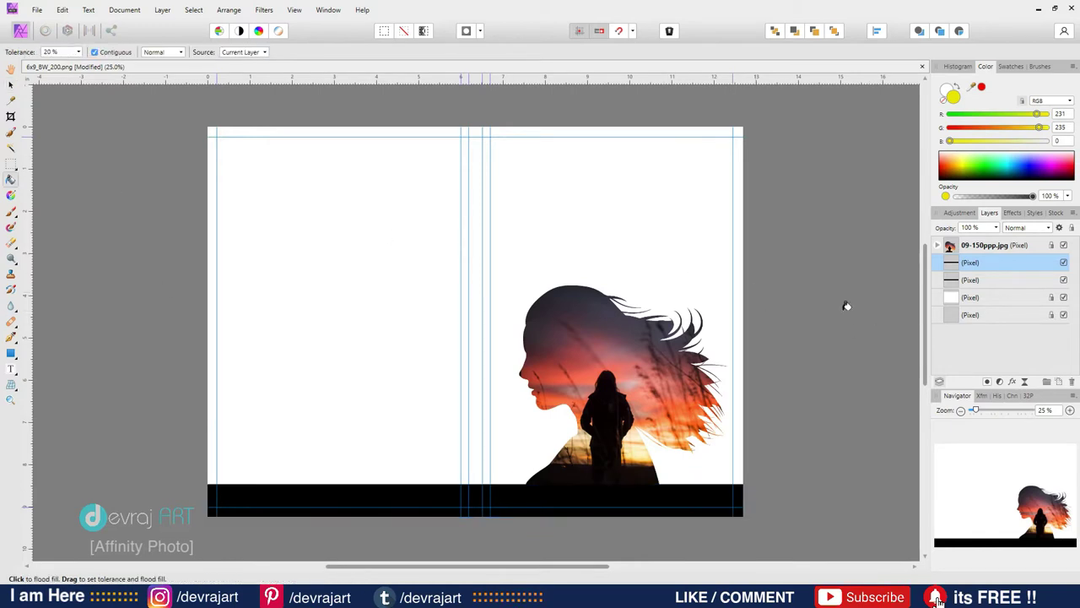
click(636, 494)
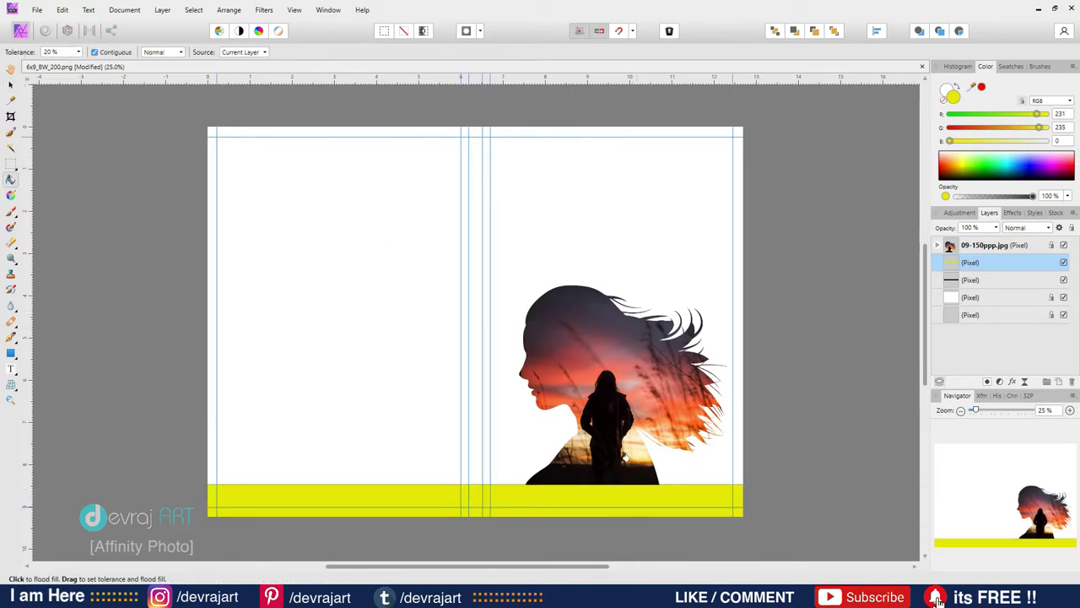
click(10, 85)
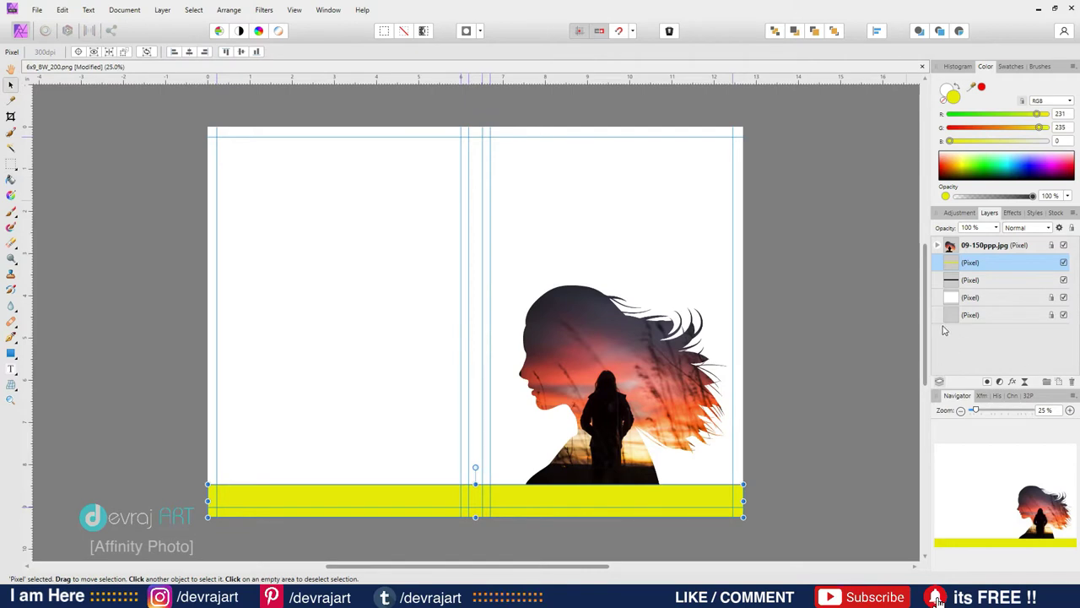
- Place the yellow bar beneath the black bar and nudge it slightly up
key(ctrl+bracketleft)
key(Up)
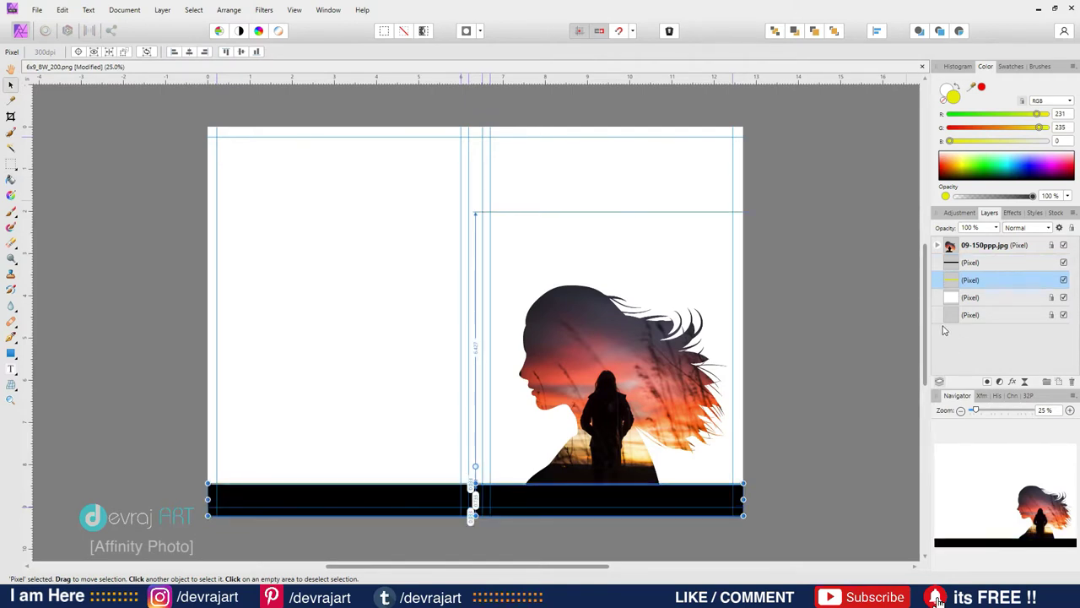
key(Up)
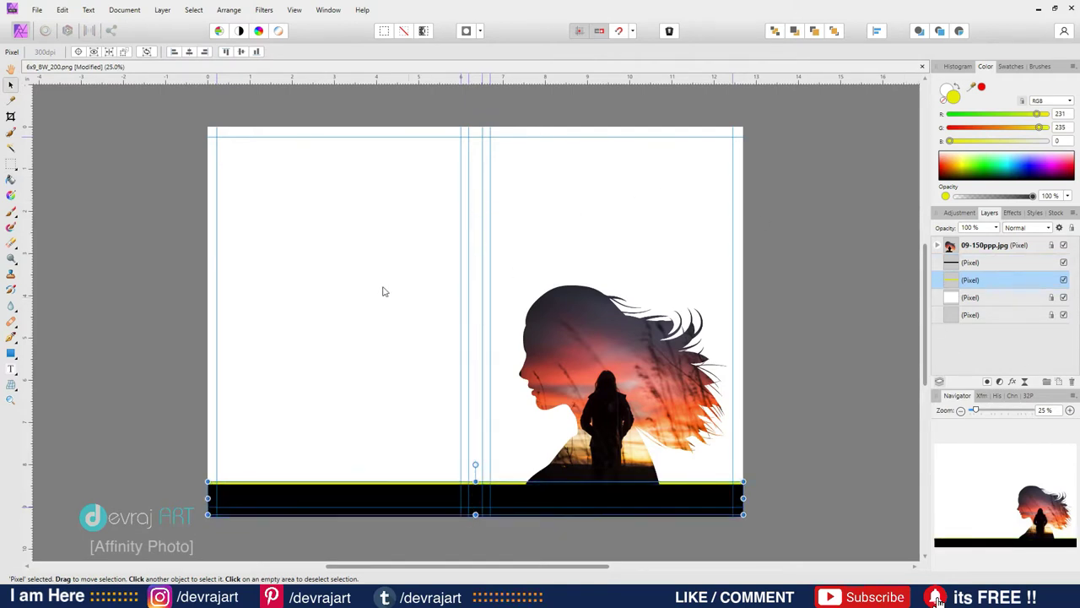
click(12, 71)
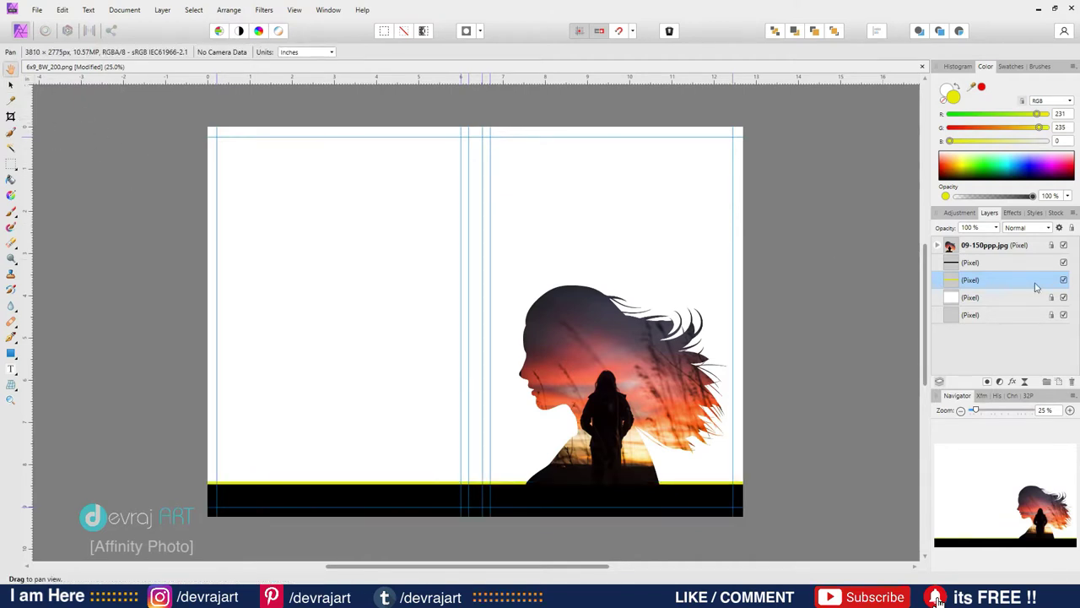
- Move the 09-150ppp.jpg photo layer beneath both bar layers
click(987, 264)
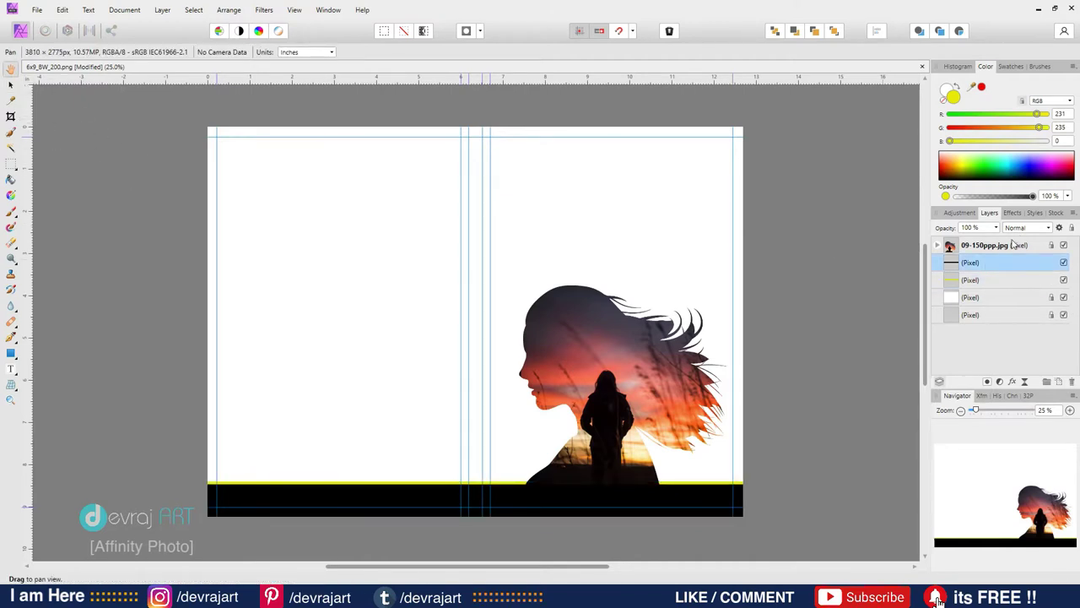
drag(1013, 244, 1004, 288)
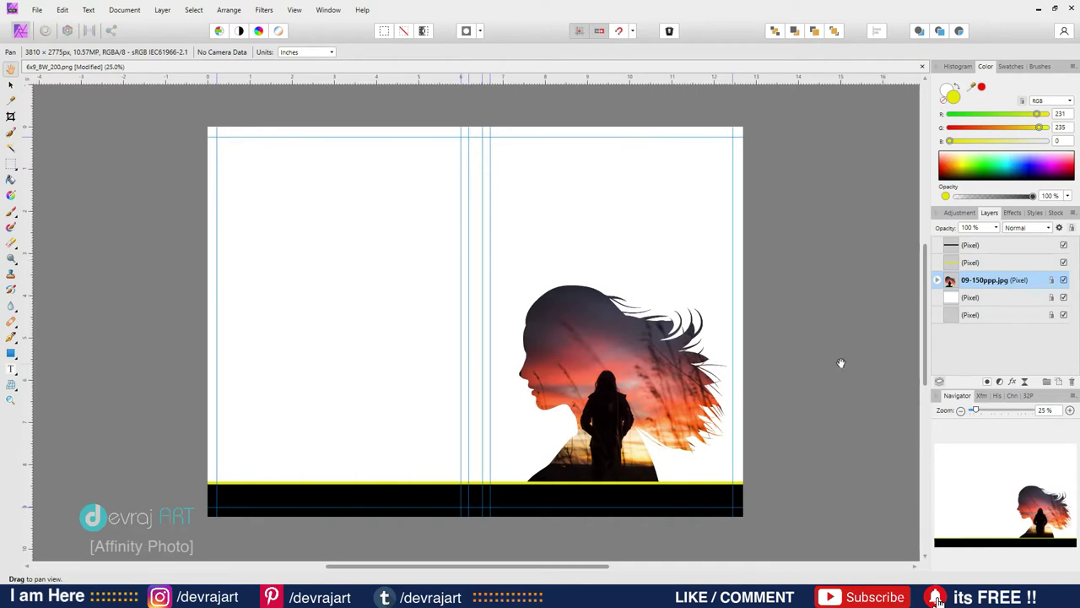
click(1054, 262)
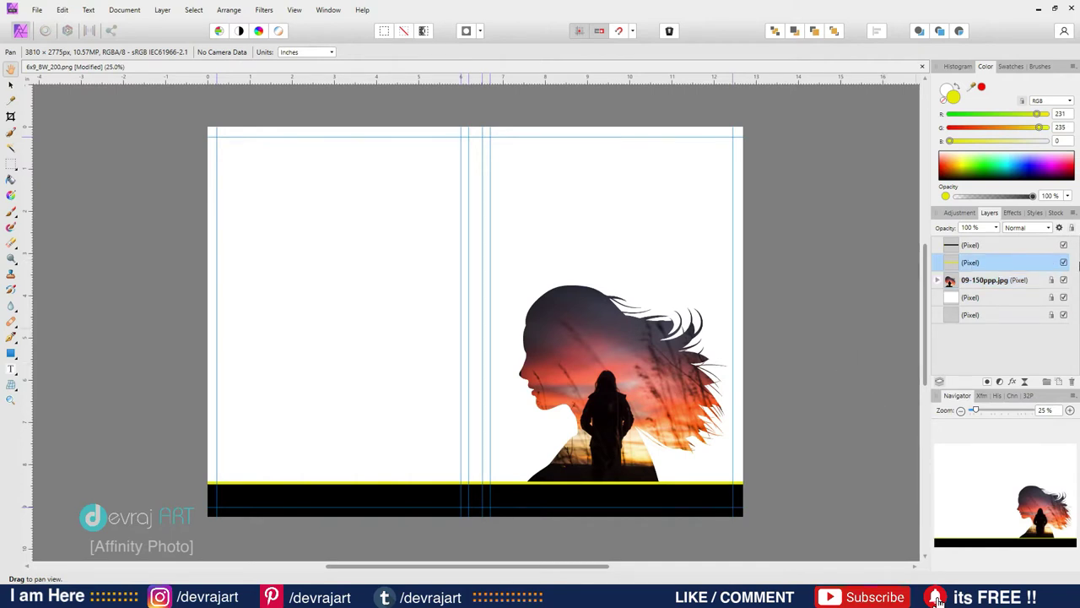
click(11, 84)
shift+click(975, 245)
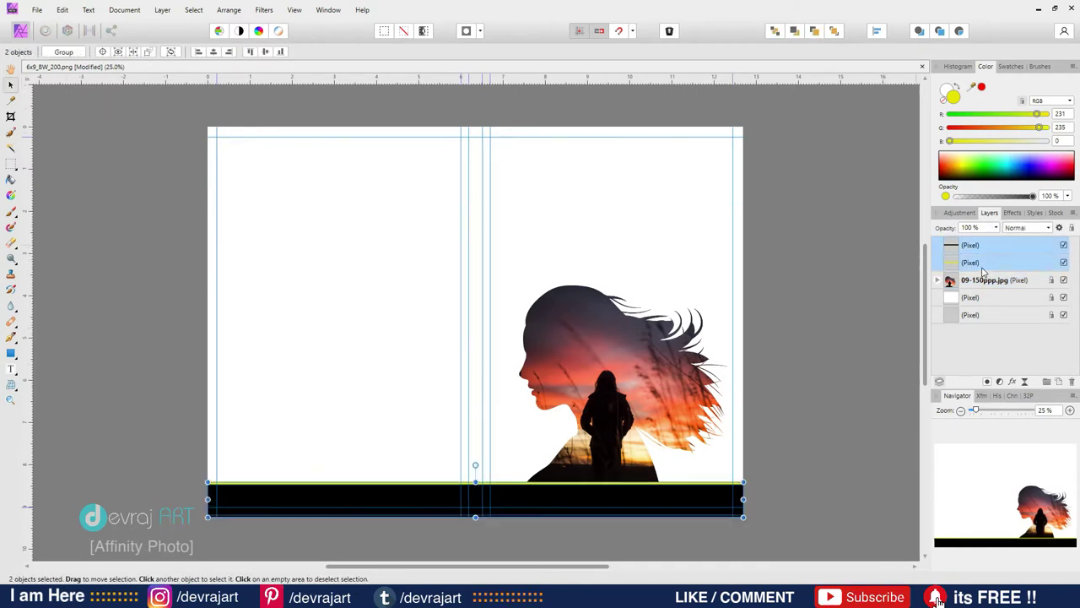
right_click(983, 270)
click(848, 255)
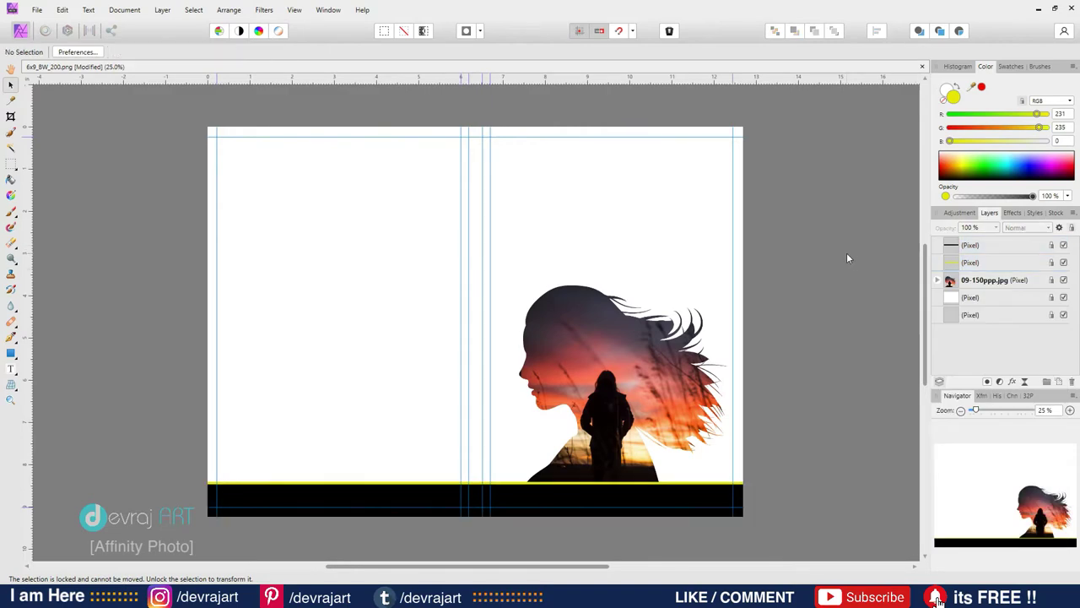
- Choose Trajan Pro and draw a title text frame near the top of the front cover
click(11, 368)
click(47, 53)
text(tr)
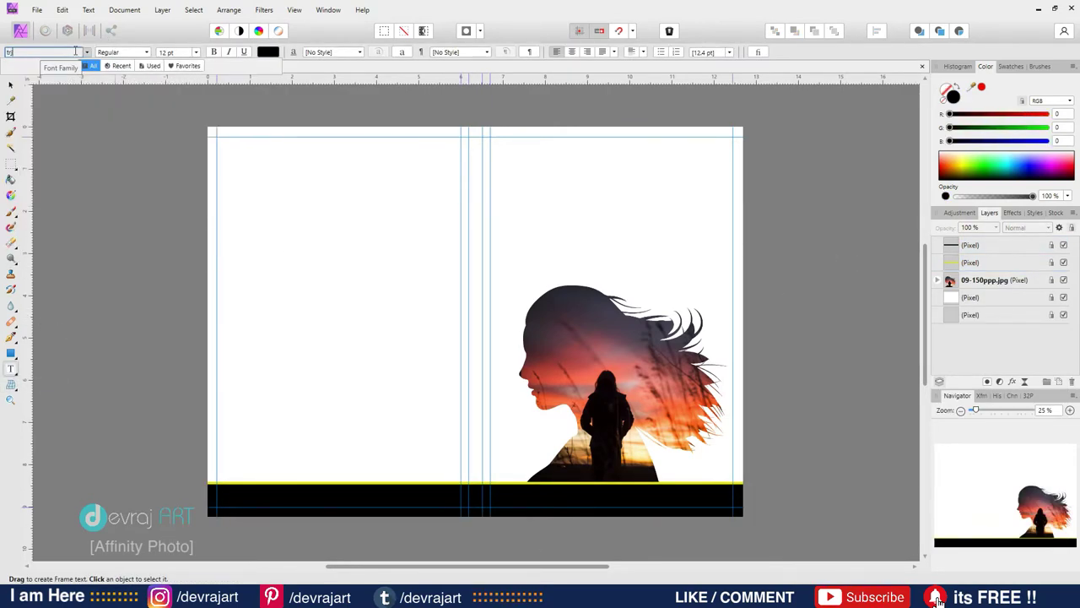
key(BackSpace)
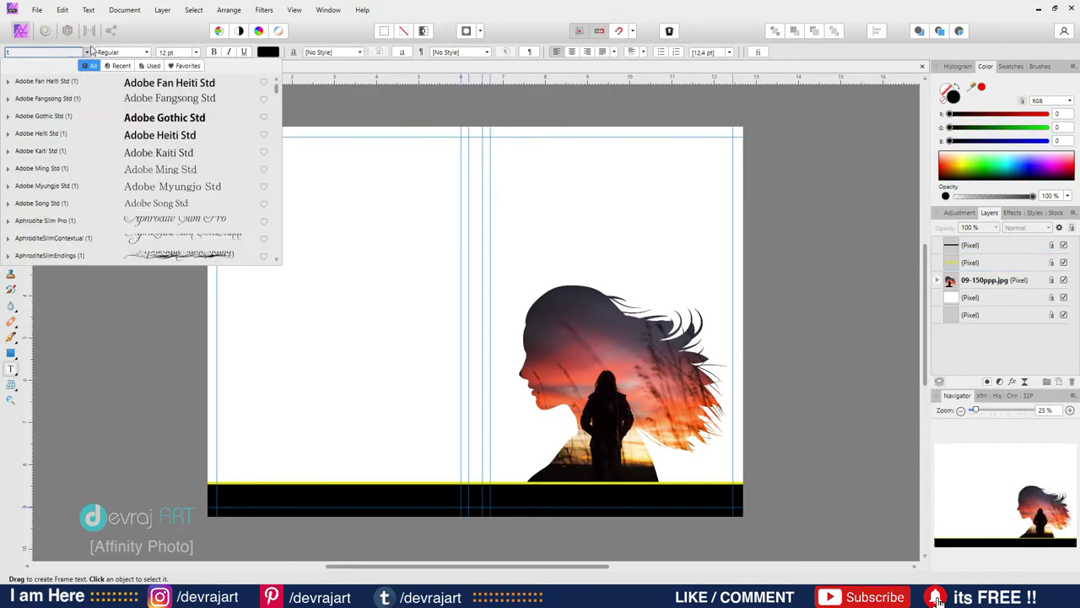
scroll(117, 107, down, 3)
scroll(116, 107, down, 10)
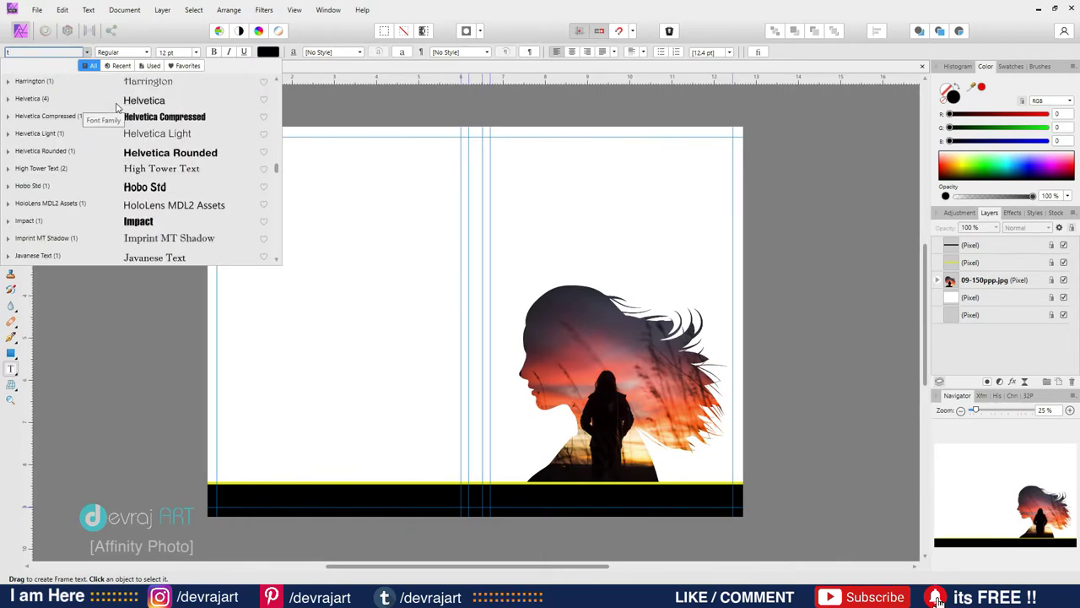
scroll(117, 107, down, 10)
scroll(116, 107, down, 2)
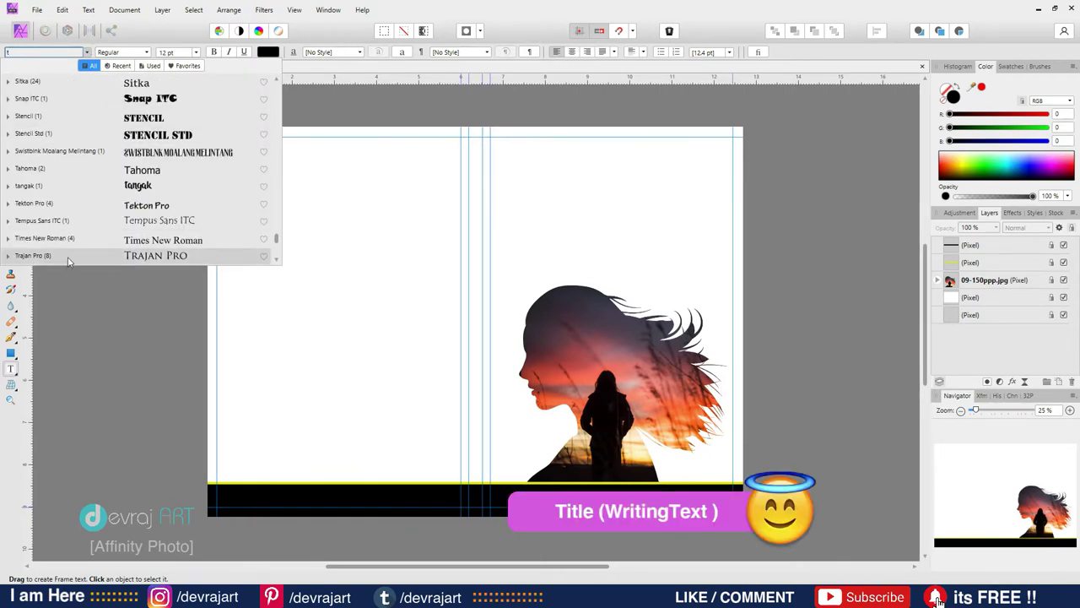
click(155, 254)
drag(510, 156, 675, 182)
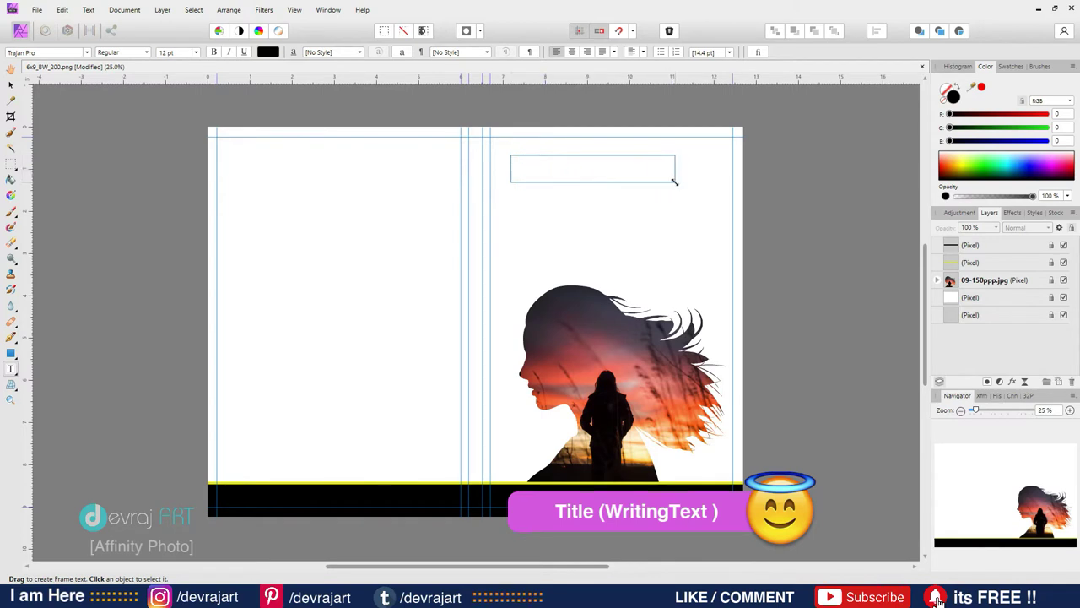
click(197, 52)
click(557, 143)
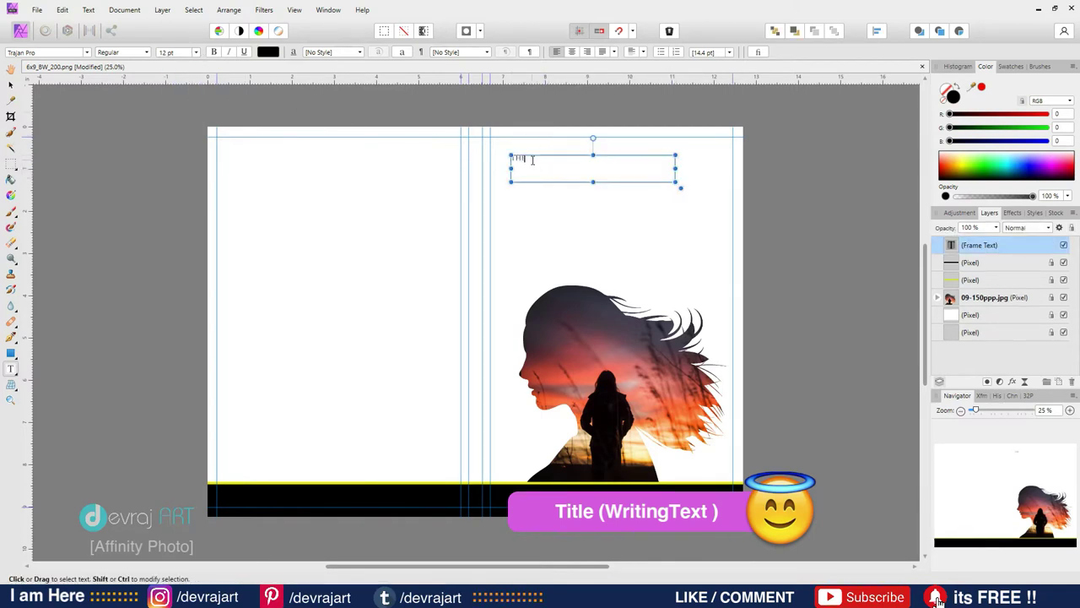
- Make THE 36 pt and duplicate it to the right
drag(511, 159, 533, 157)
click(196, 52)
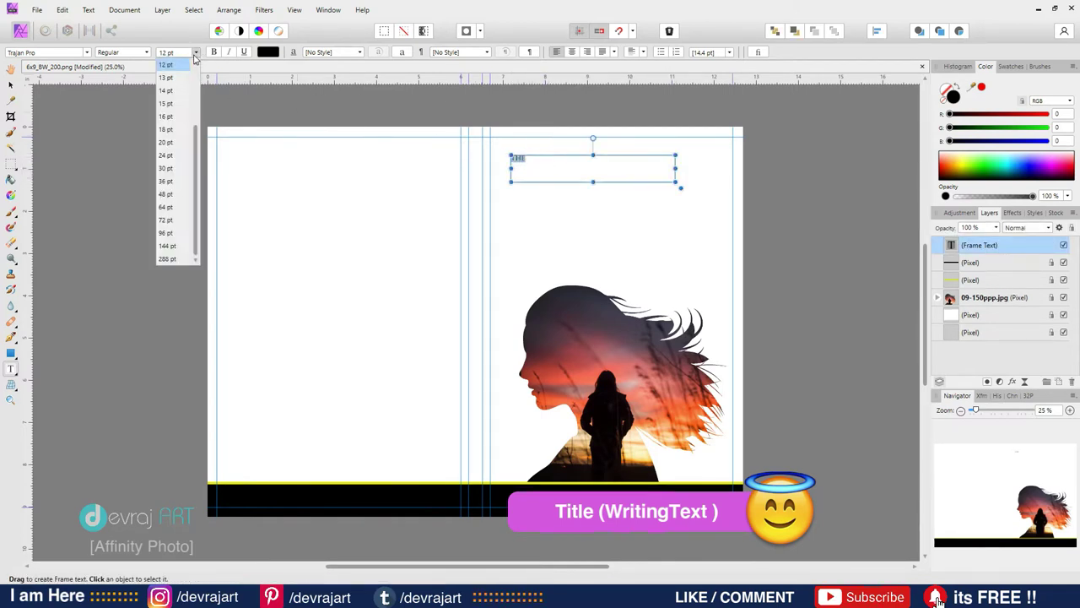
click(173, 157)
click(10, 85)
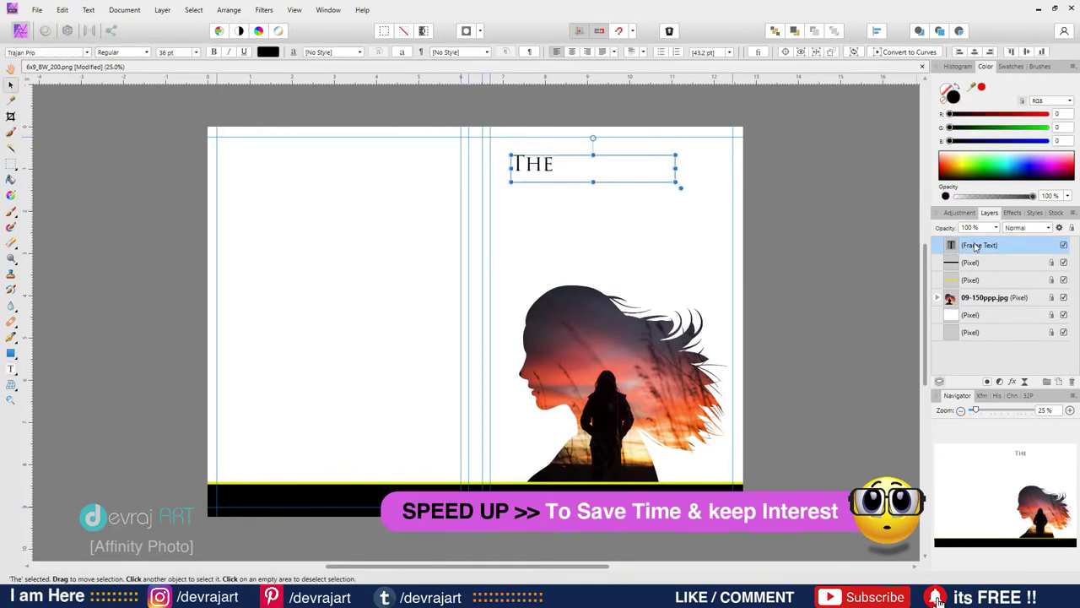
key(ctrl+j)
drag(539, 171, 586, 171)
- Replace the copied word with Sky
scroll(633, 185, up, 1)
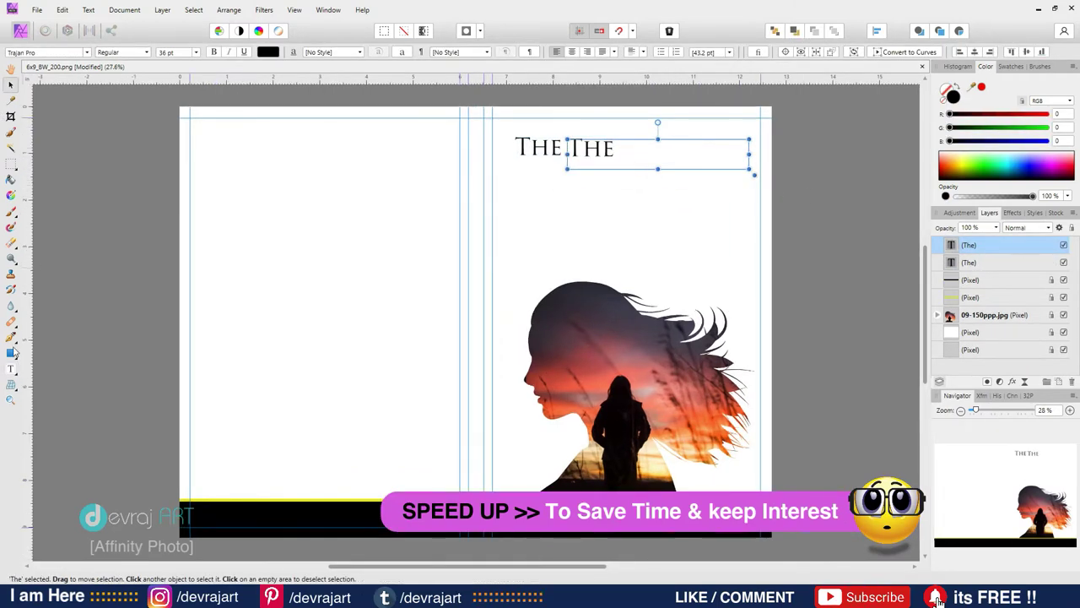
key(t)
double_click(670, 155)
text(Sky)
key(Escape)
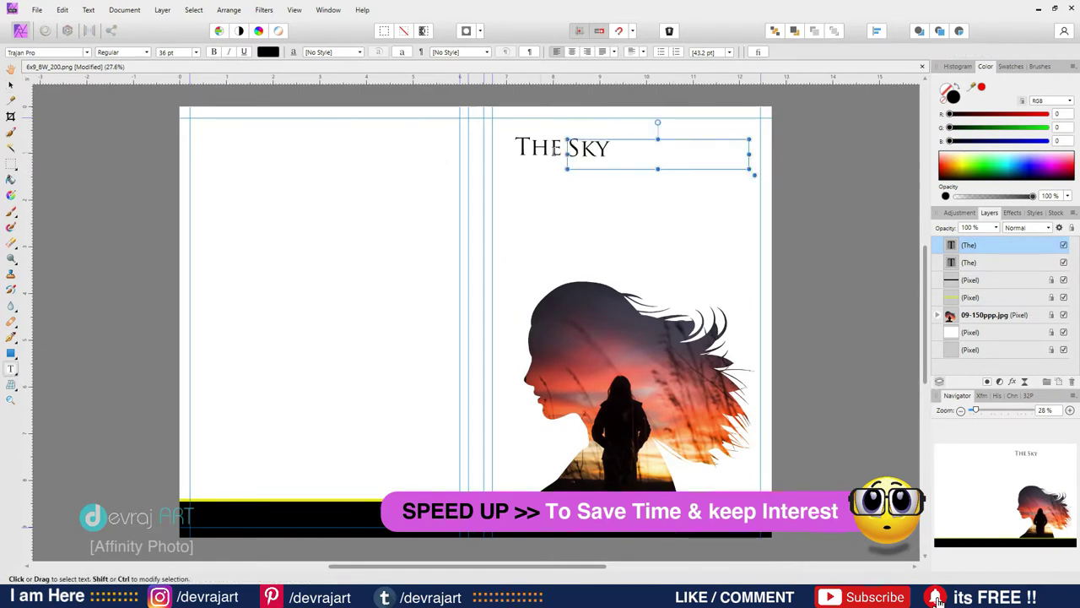
- Add a 36 pt OF word and move it up beside THE SKY
click(11, 369)
drag(543, 206, 681, 241)
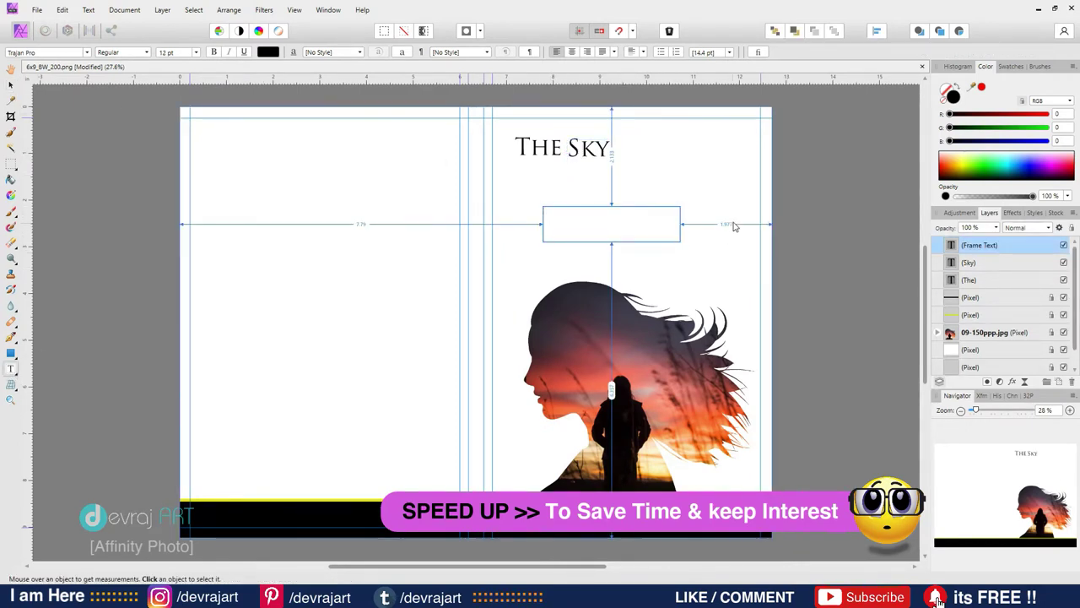
text(Sky)
key(Escape)
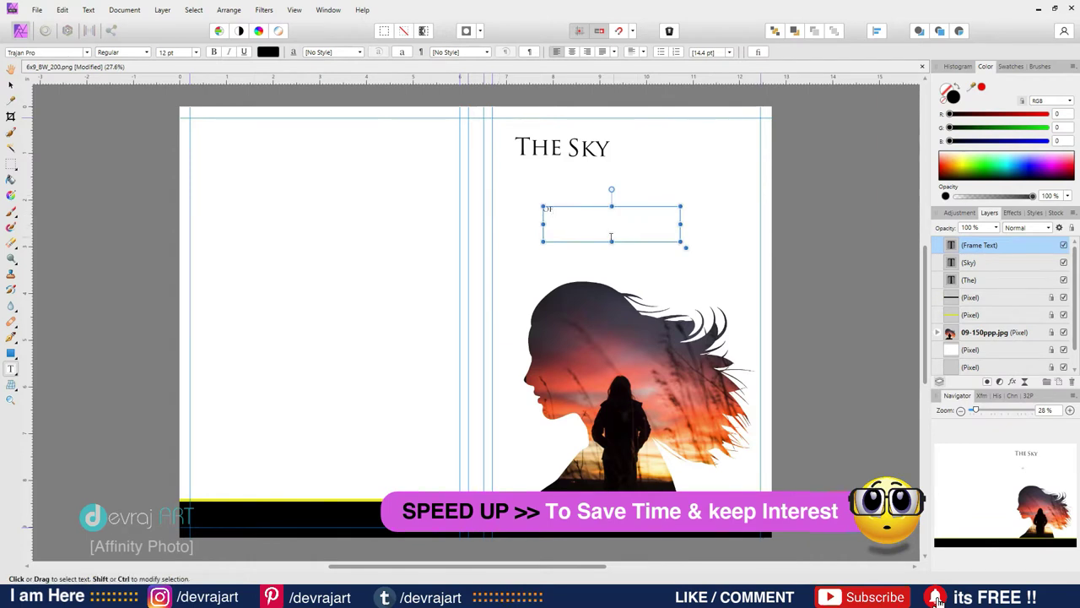
click(196, 52)
click(169, 179)
key(v)
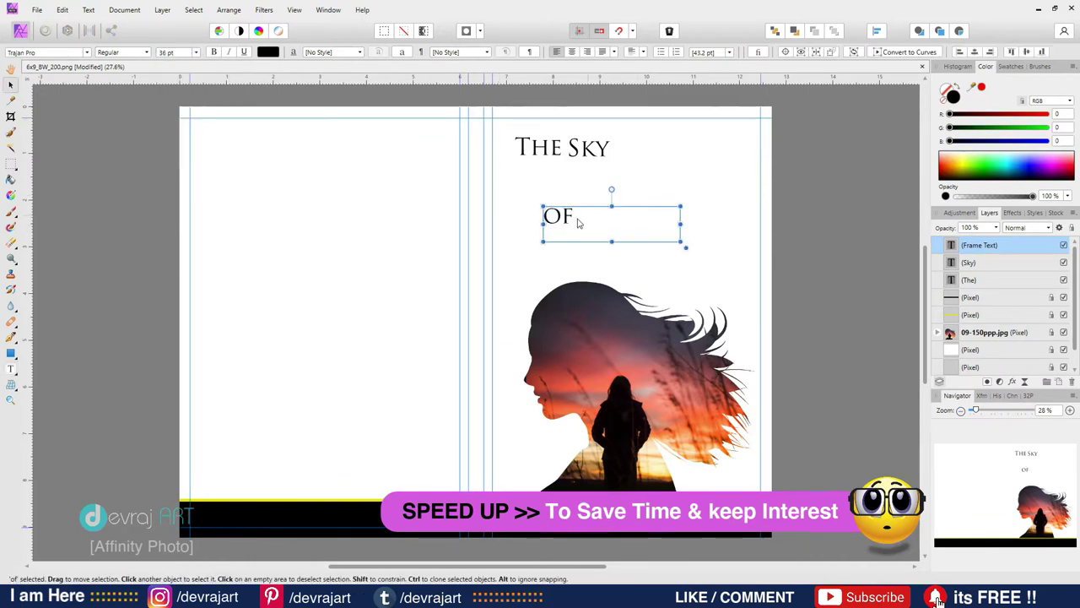
drag(570, 218, 639, 151)
- Add FREEDOM at 48 pt in a frame below THE SKY OF
key(t)
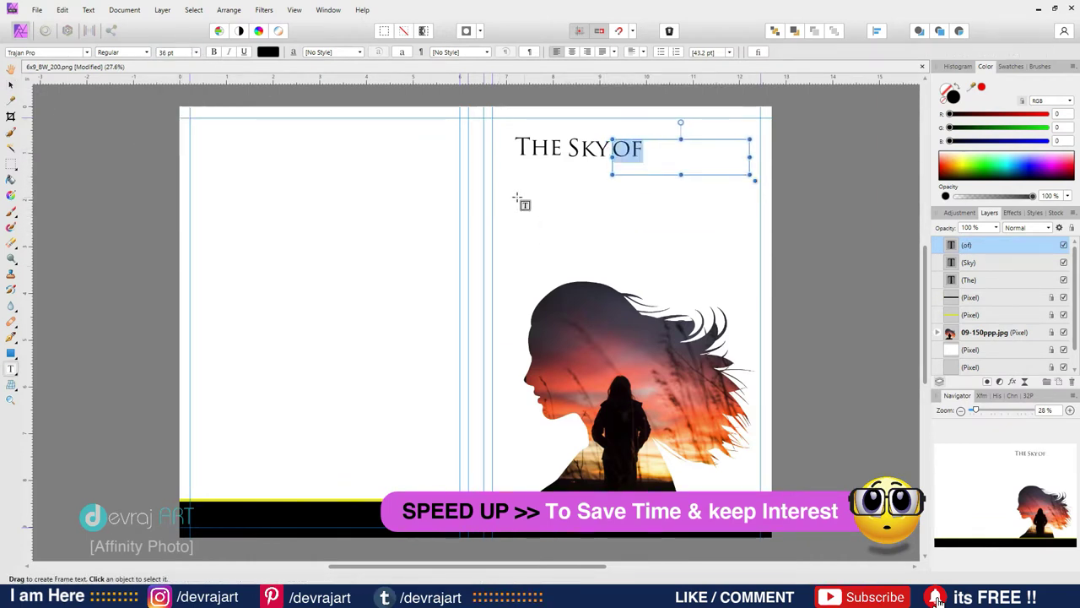
drag(507, 194, 744, 228)
text(Freedom)
key(ctrl+a)
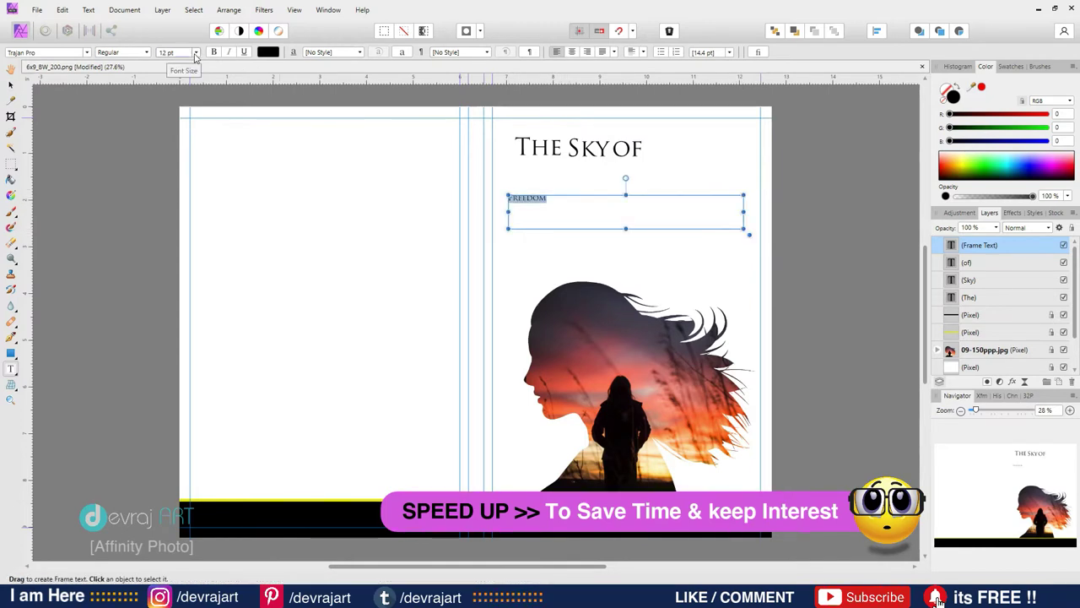
click(196, 53)
click(173, 196)
click(11, 84)
drag(582, 210, 611, 209)
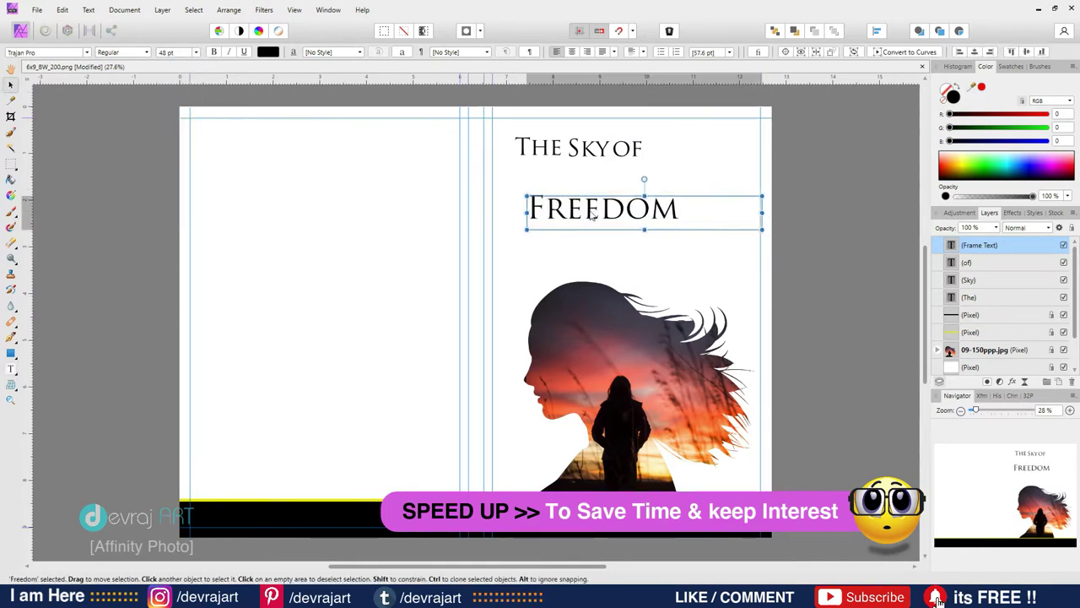
click(971, 315)
scroll(982, 352, down, 2)
- Group the background artwork layers into a Background group
shift+click(981, 352)
key(ctrl+g)
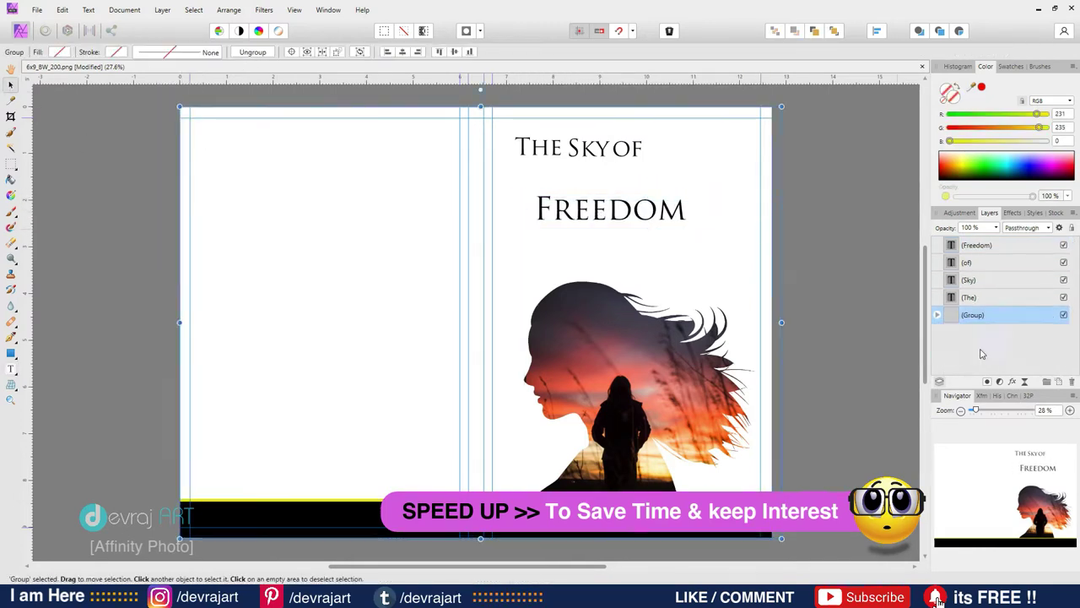
double_click(1046, 319)
text(round)
- Group the four title word layers into a Text group
click(1004, 245)
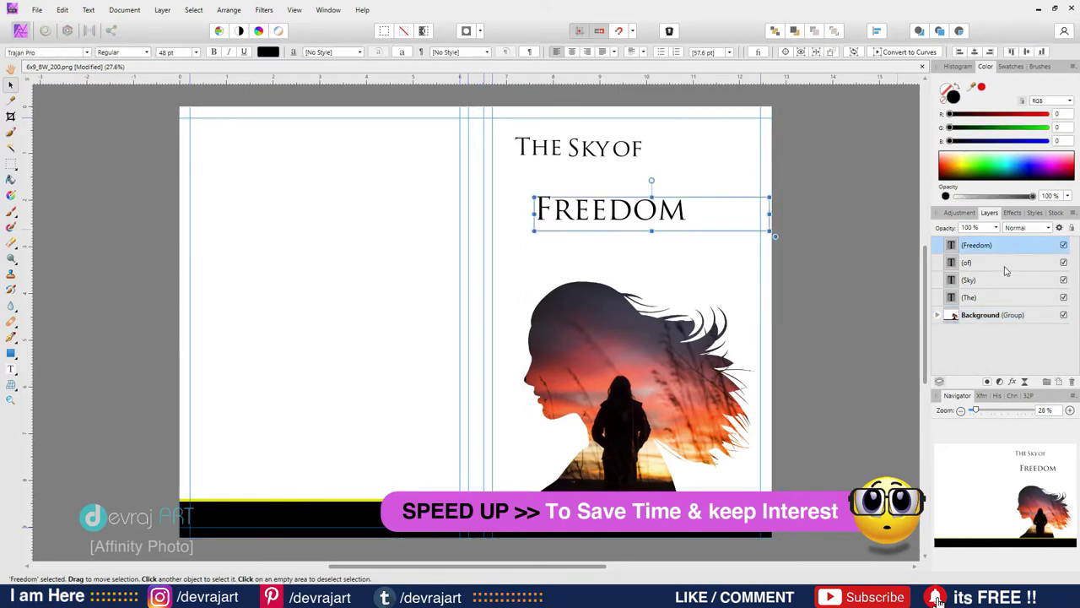
shift+click(1004, 297)
key(ctrl+g)
double_click(1008, 245)
text(t)
key(Return)
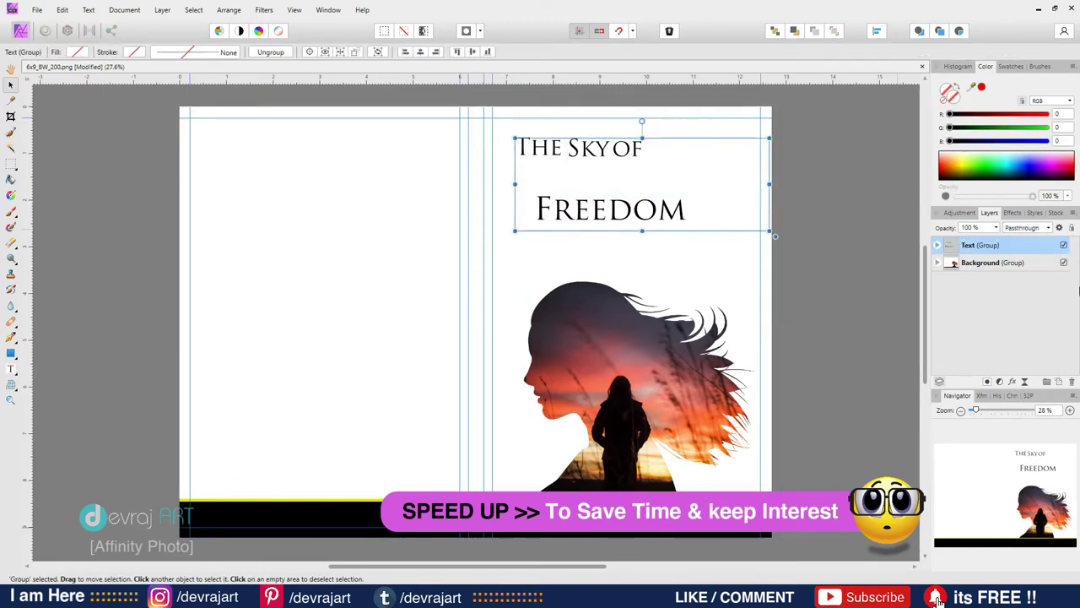
click(936, 244)
- Move THE right against Sky
click(982, 263)
click(975, 314)
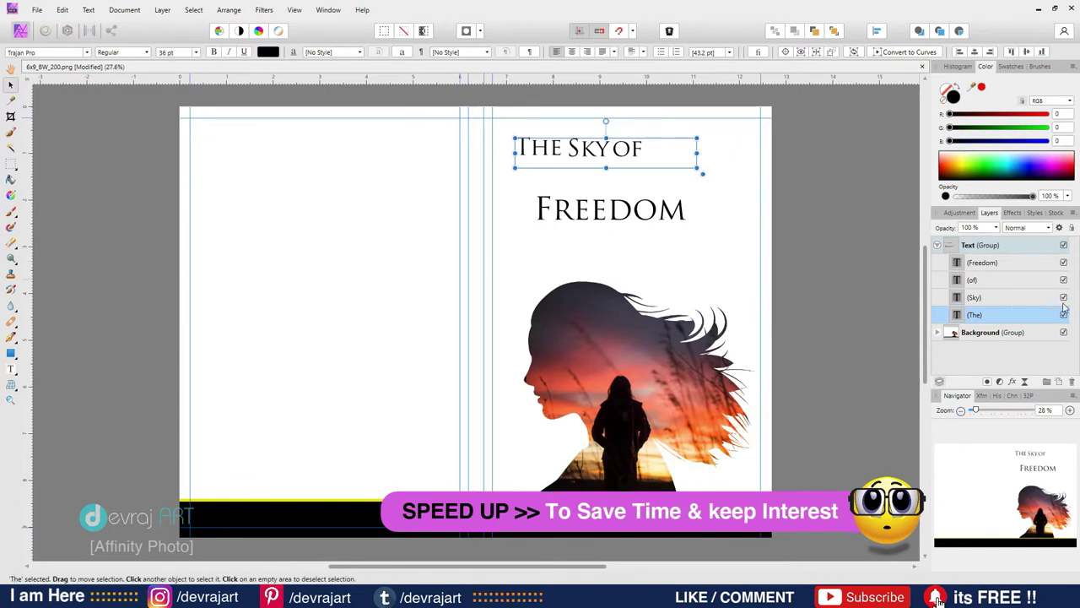
drag(537, 149, 621, 152)
click(813, 218)
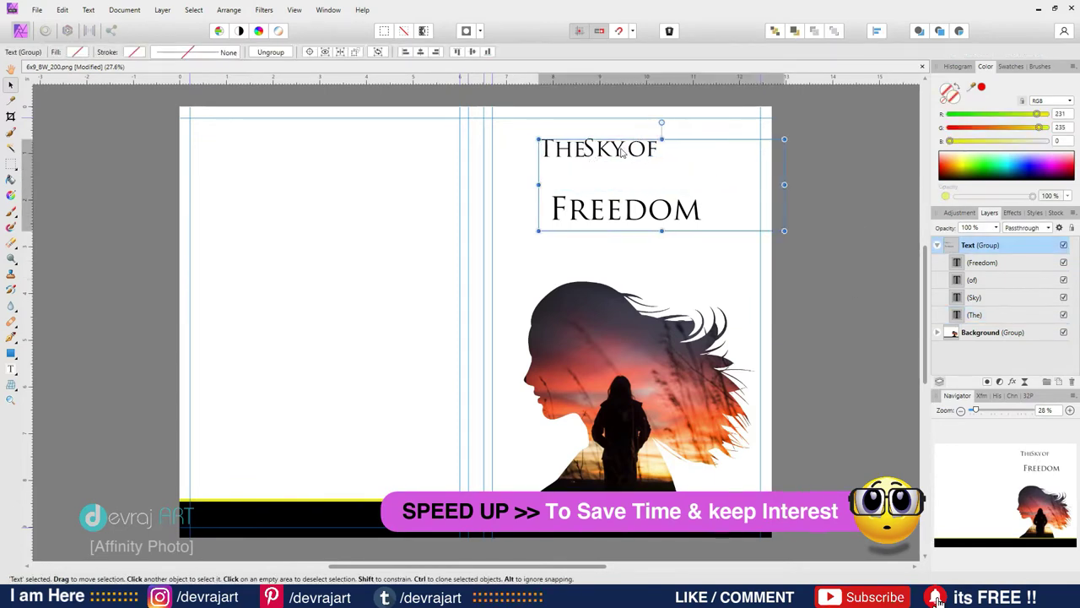
click(982, 263)
- Select the letters of the word Sky in the title
click(975, 315)
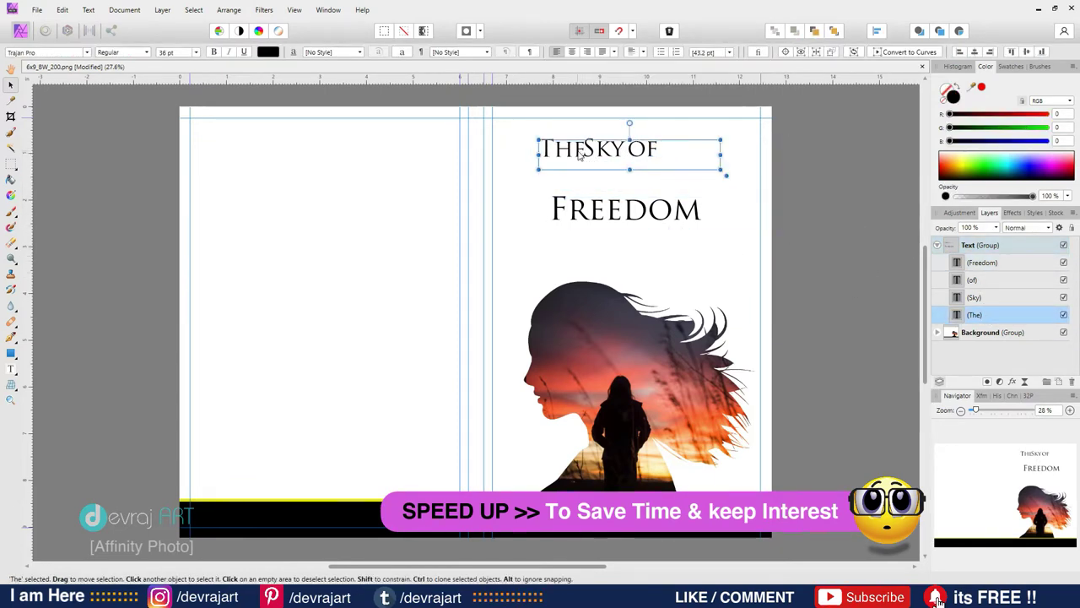
click(958, 297)
key(ctrl+alt+0)
key(ctrl+0)
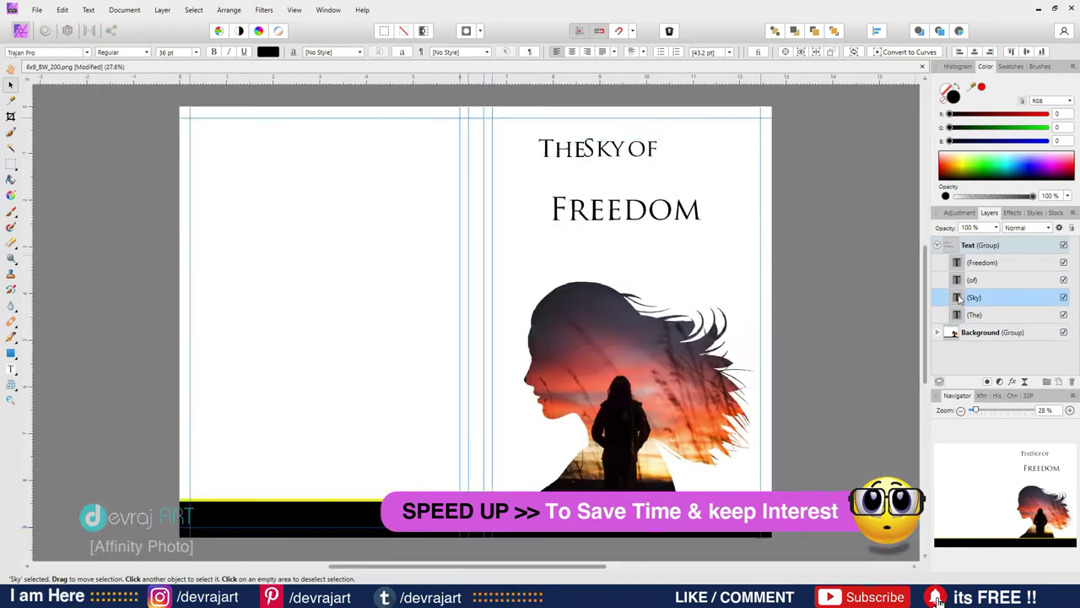
click(11, 369)
drag(626, 149, 533, 144)
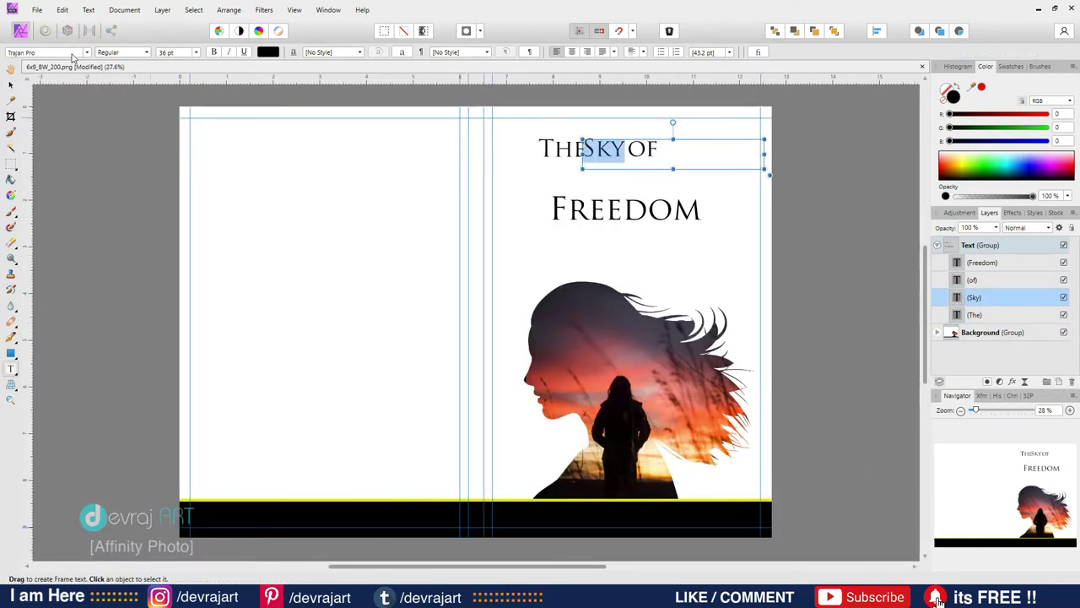
- Apply Freestyle Script at 96 pt to the selected word Sky
click(72, 53)
text(f)
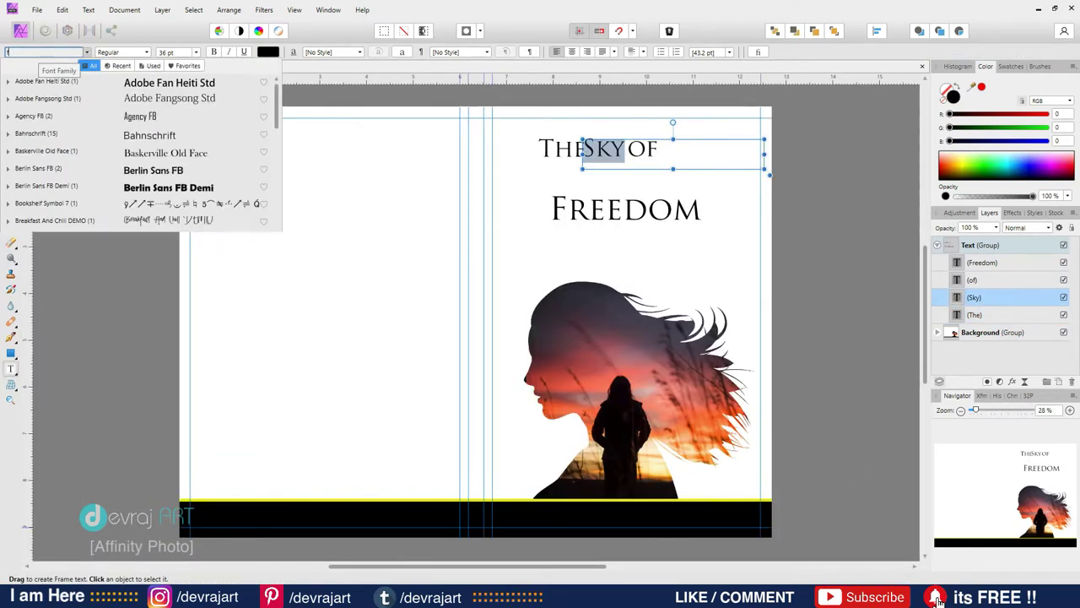
text(ree)
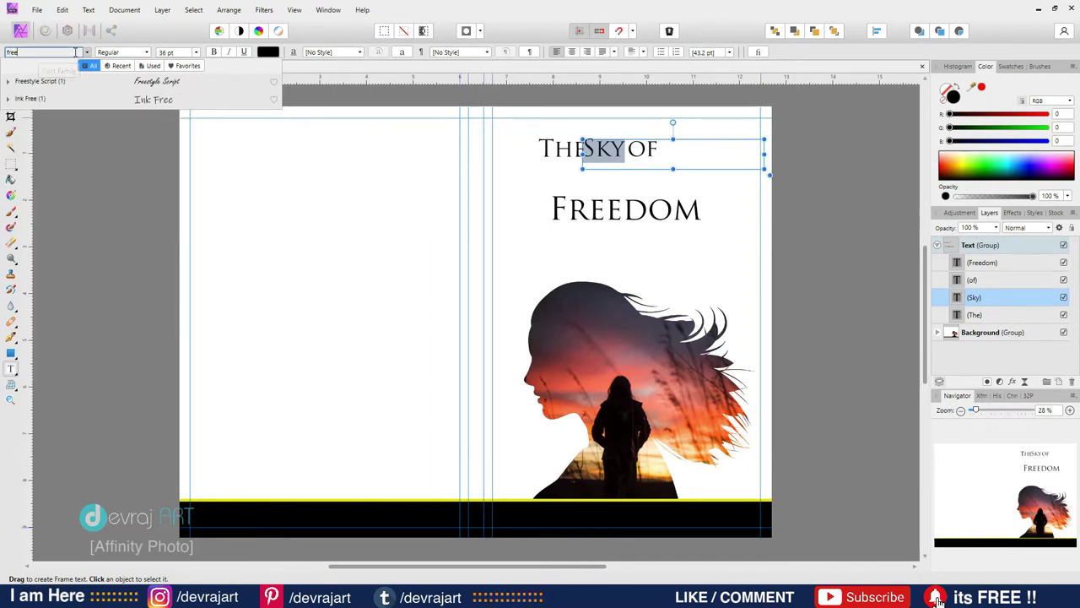
key(BackSpace)
key(BackSpace)
key(BackSpace)
key(BackSpace)
text(fr)
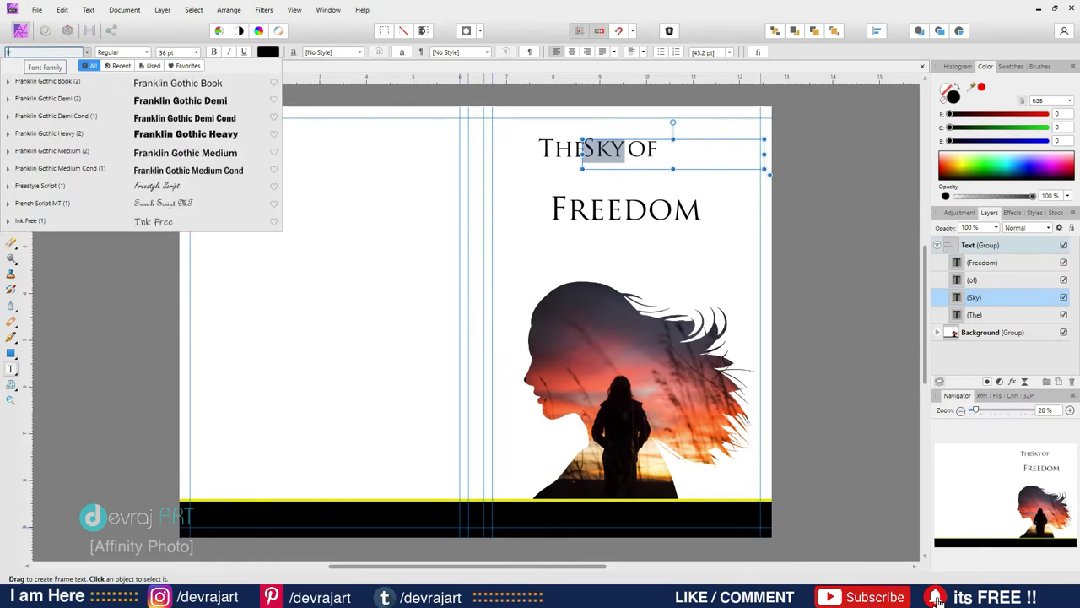
text(e)
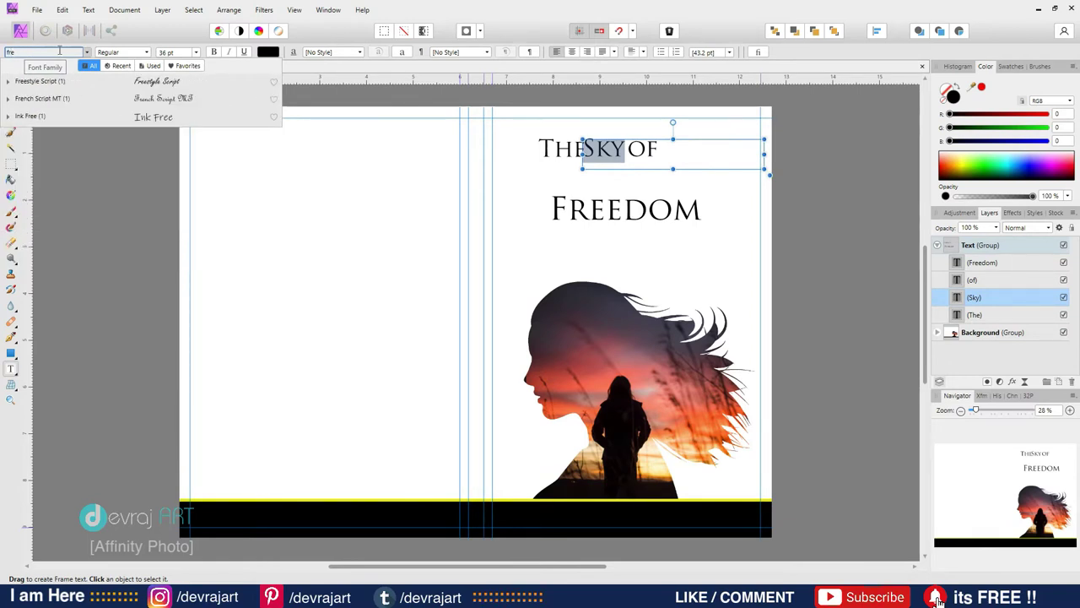
click(59, 81)
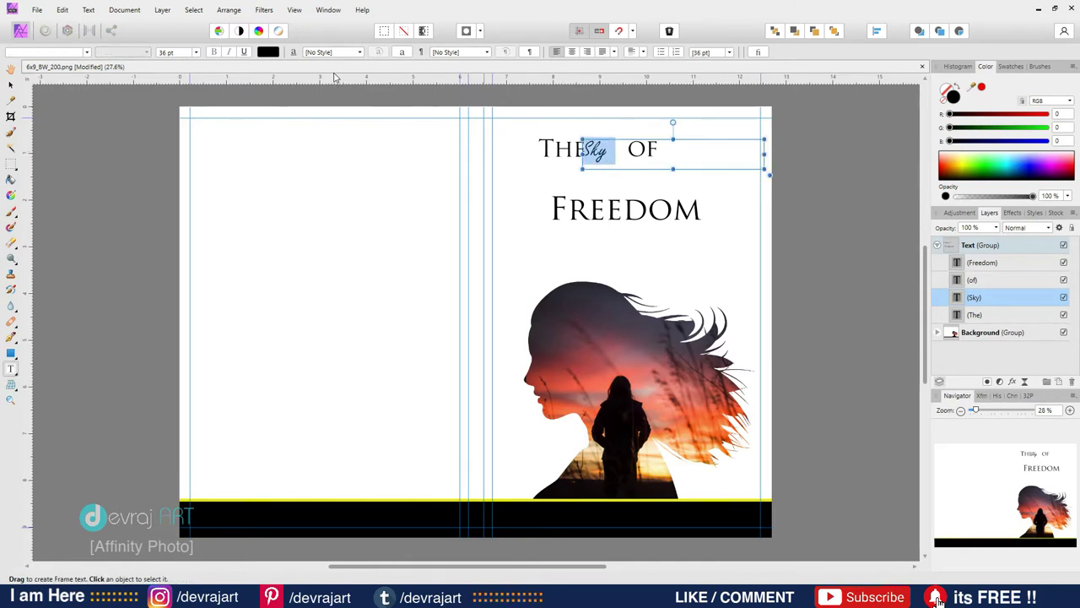
click(180, 53)
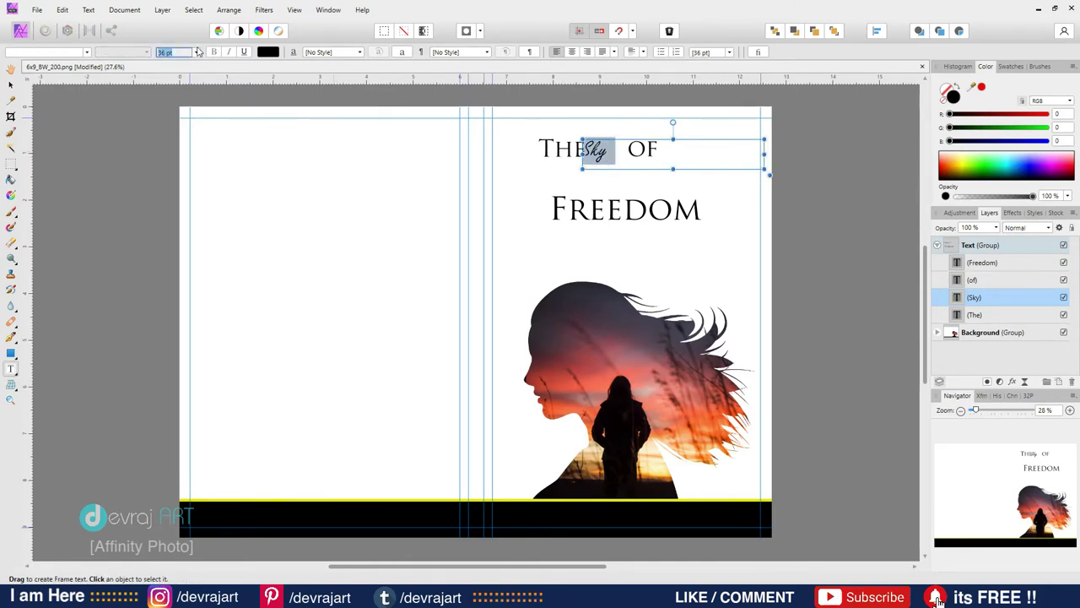
text(96)
key(Return)
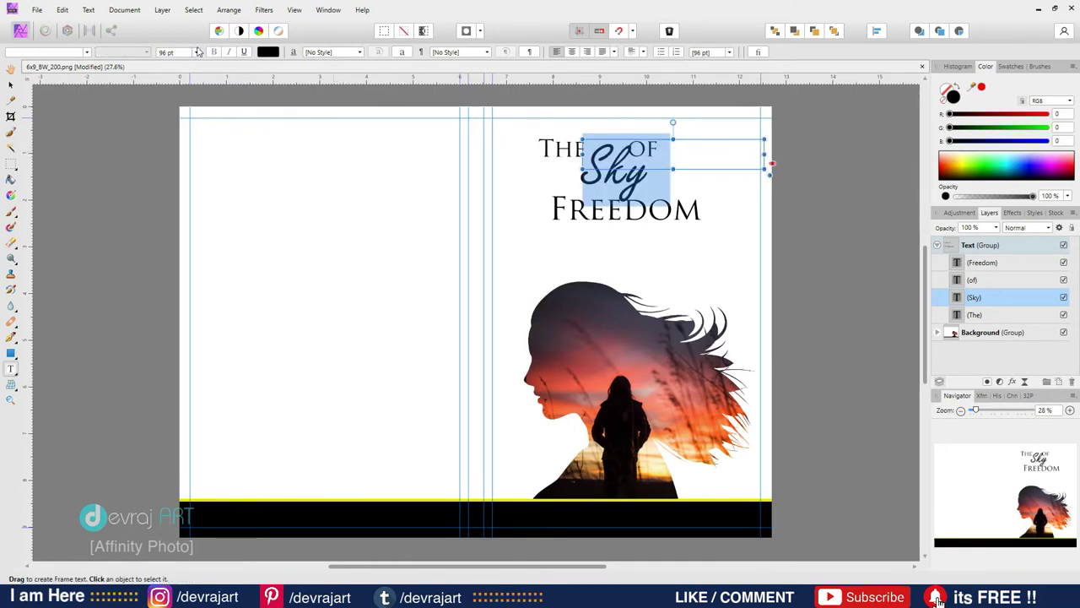
click(11, 85)
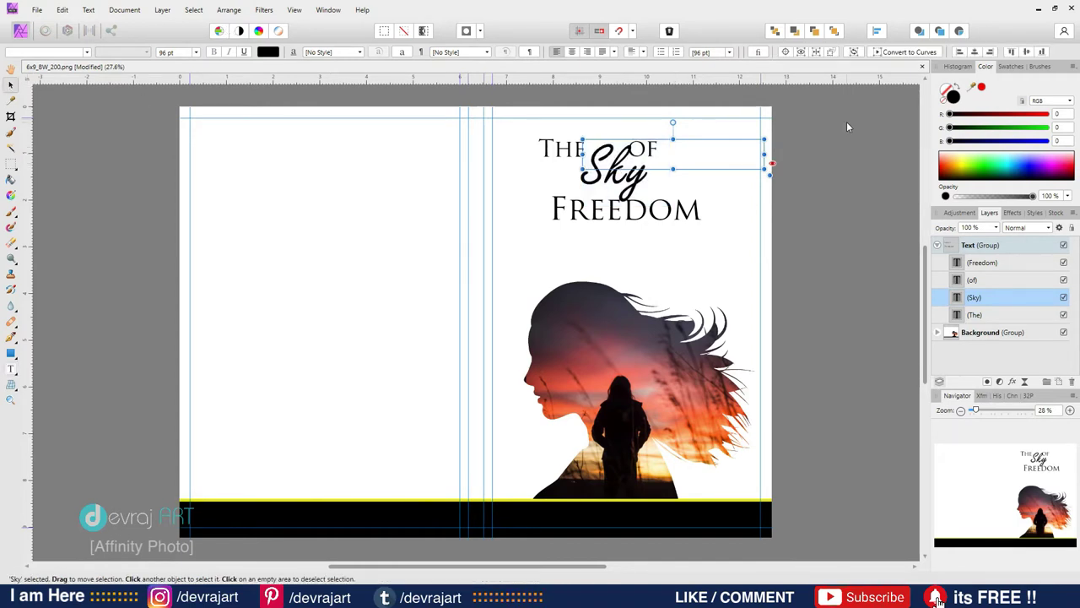
- Nudge Sky up and left, and tuck OF beside Sky's tail
key(Up)
key(Left)
key(Left)
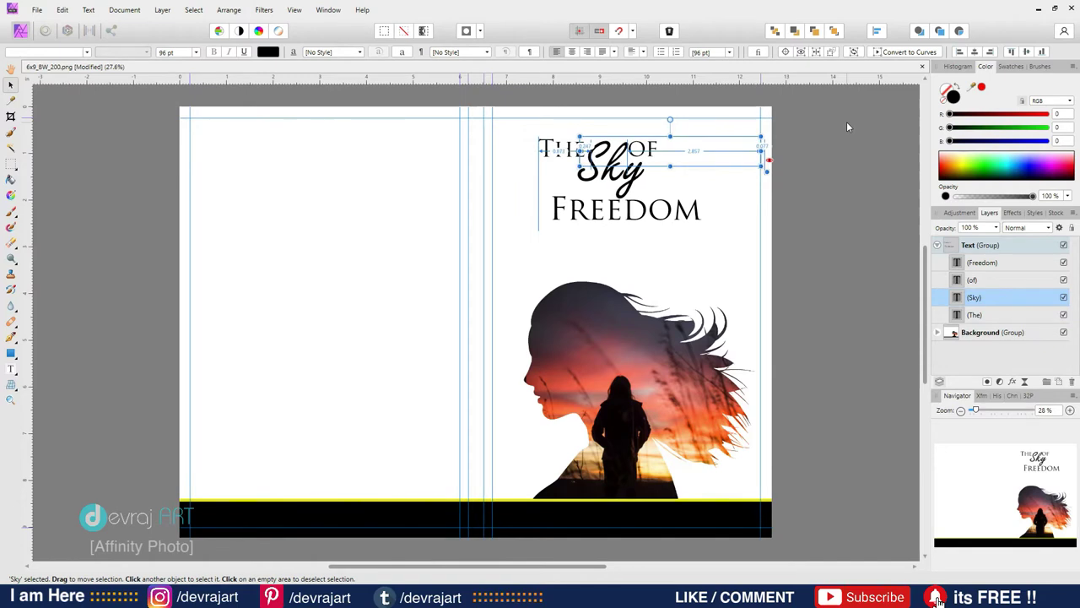
key(Up)
drag(667, 154, 668, 183)
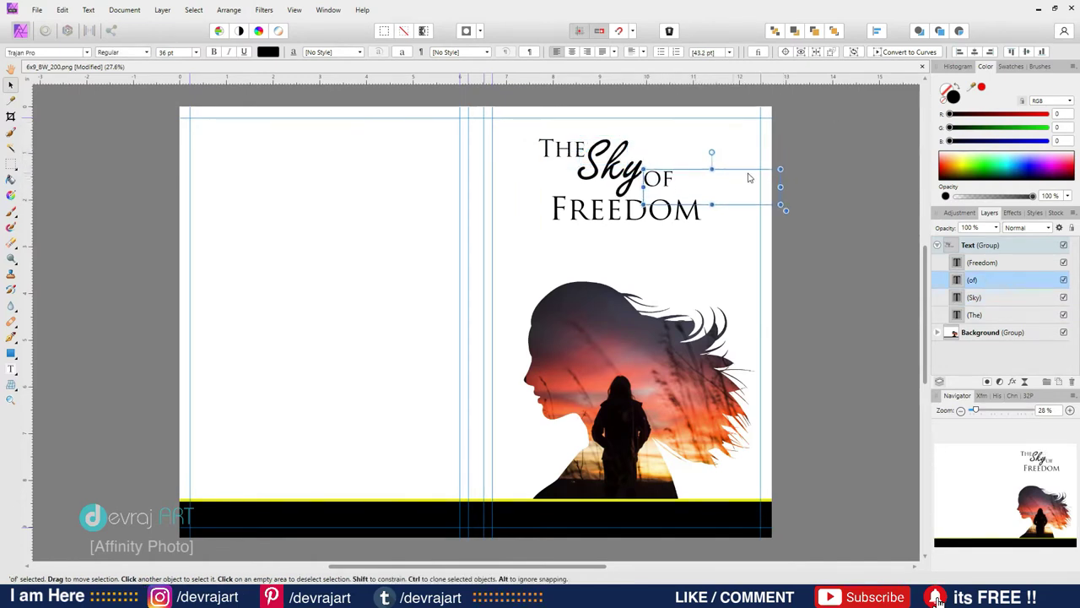
click(830, 175)
click(663, 185)
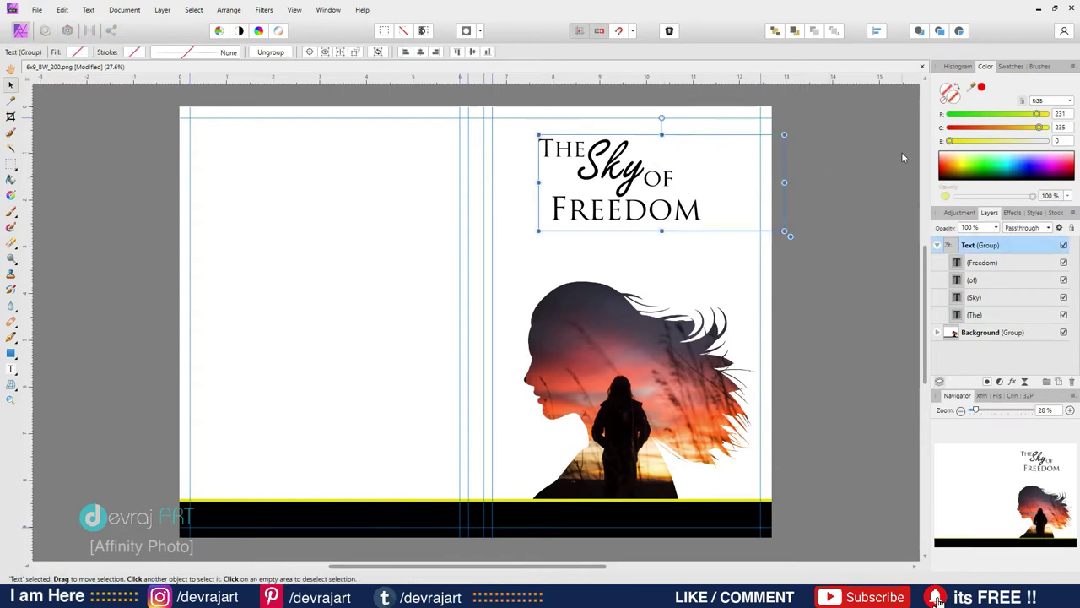
click(986, 280)
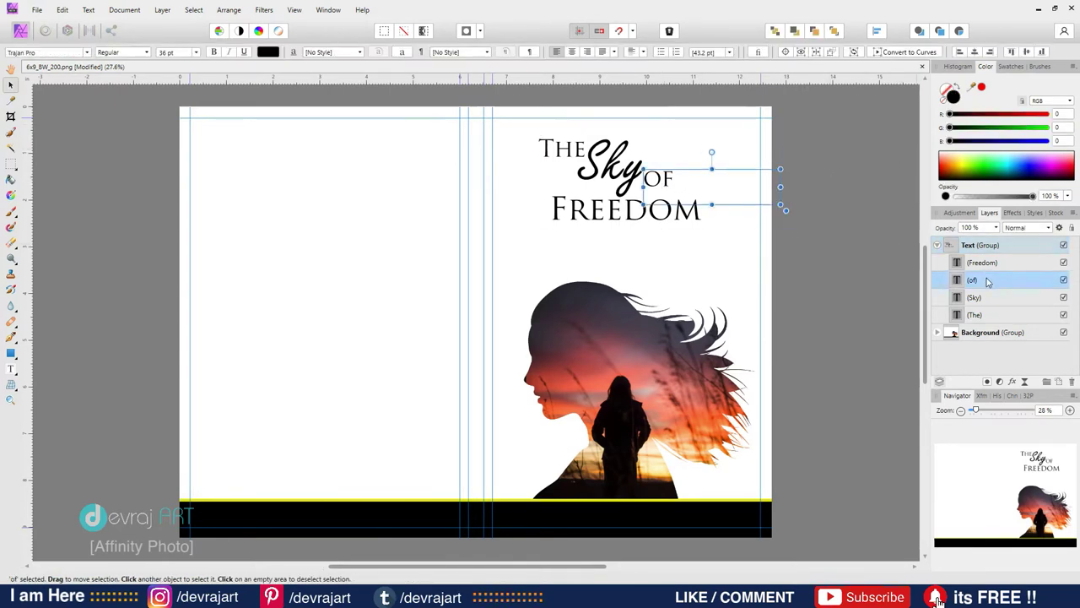
key(Right)
key(Right)
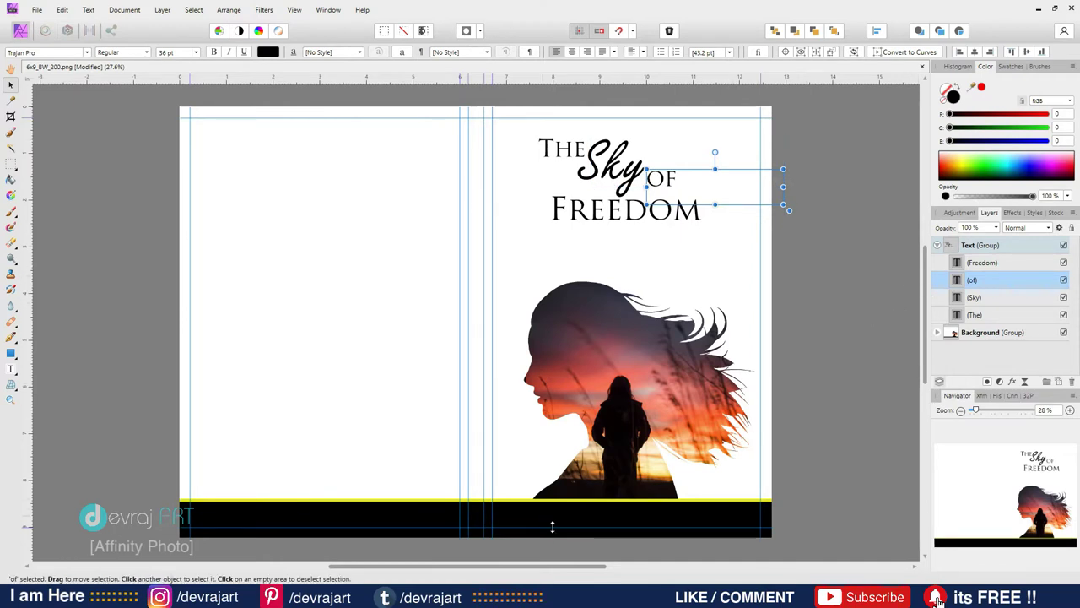
- Set FREEDOM to 72 pt and widen and centre its frame beneath THE Sky OF
double_click(650, 209)
click(196, 52)
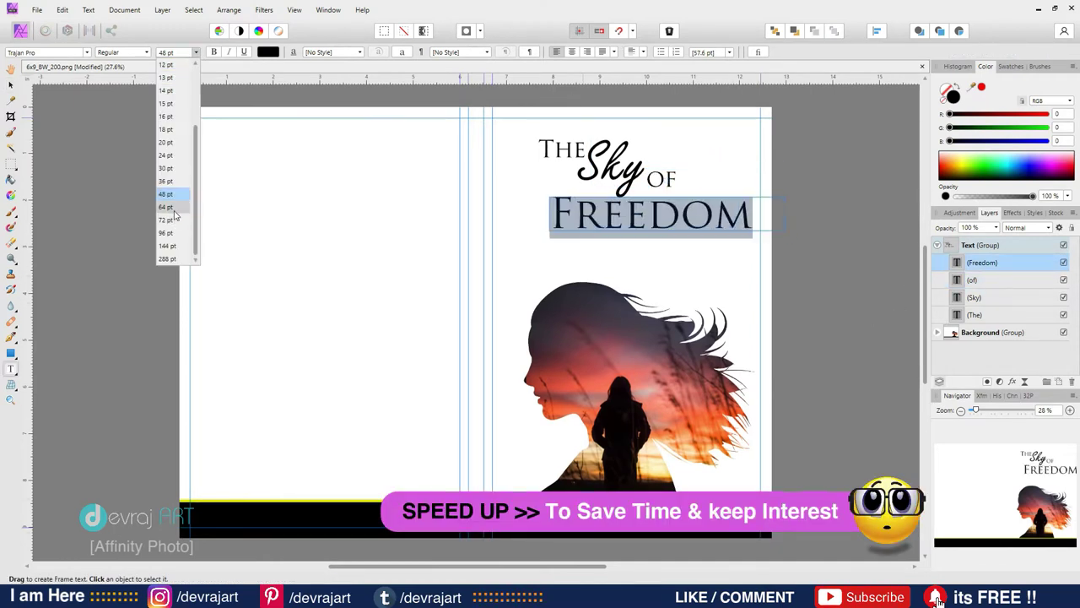
click(166, 219)
click(11, 85)
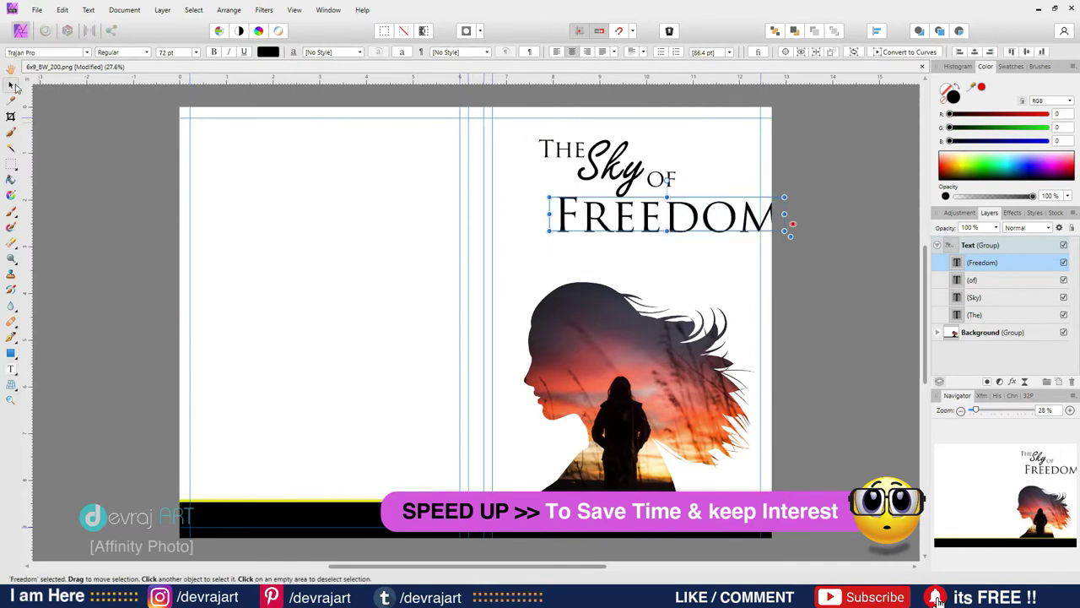
drag(784, 213, 747, 228)
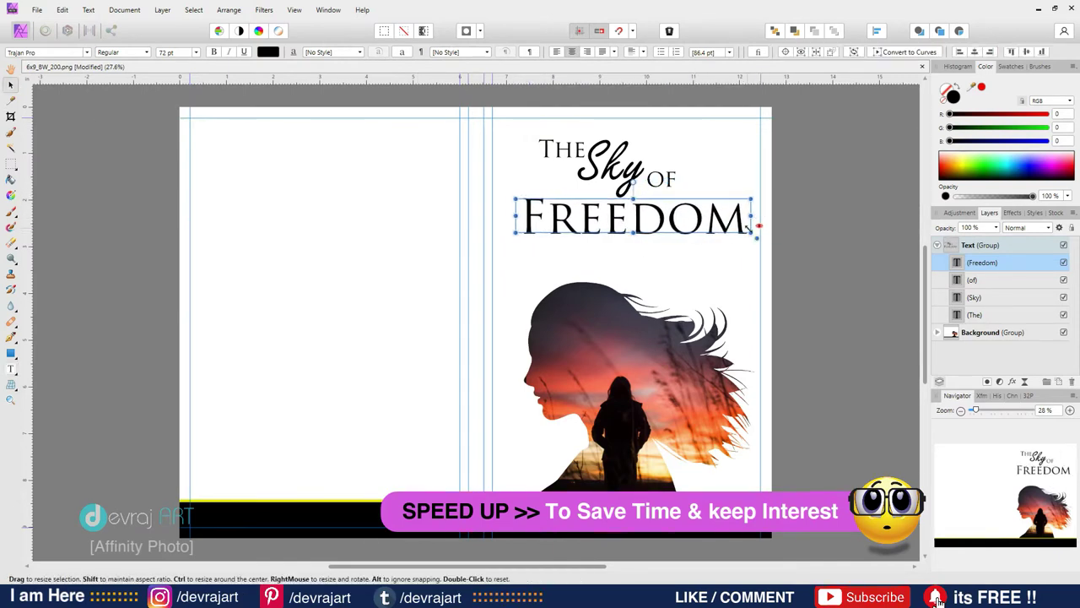
key(shift+Left)
key(shift+Left)
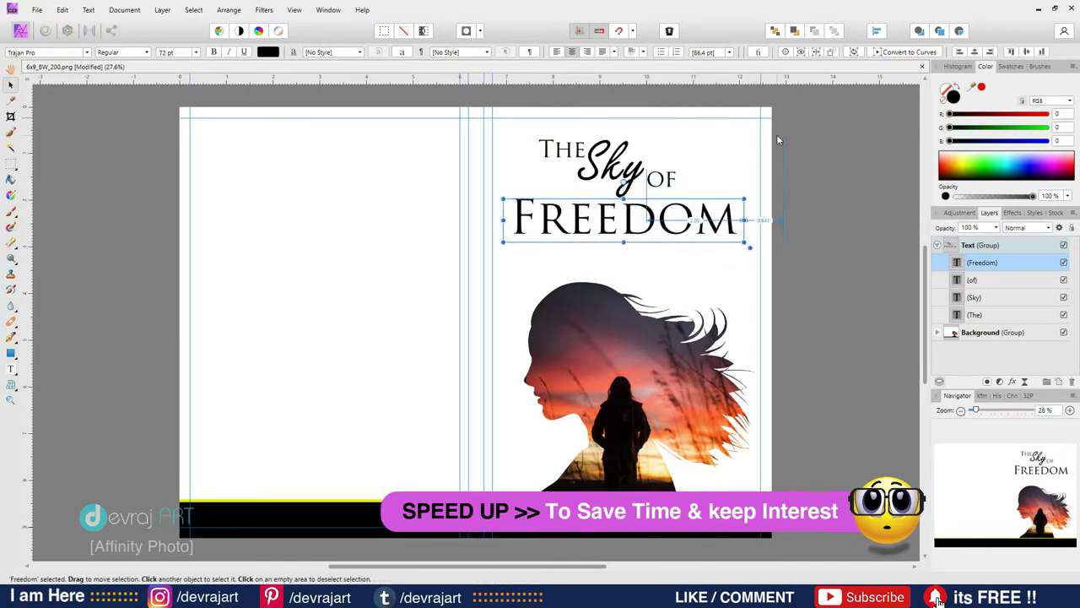
click(804, 189)
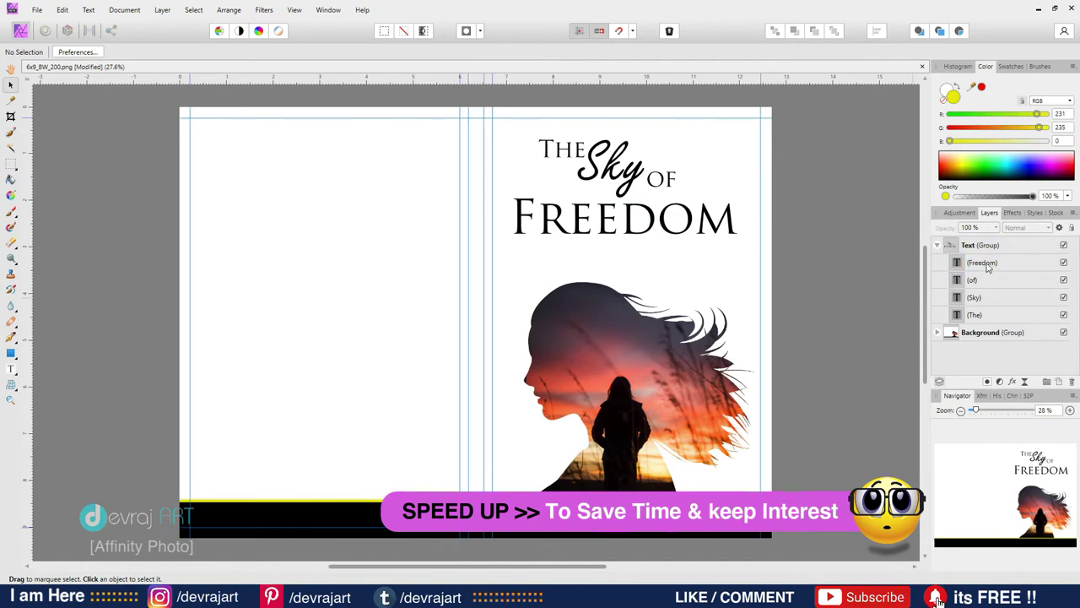
- Make the word OF bold
click(976, 315)
click(119, 51)
click(754, 165)
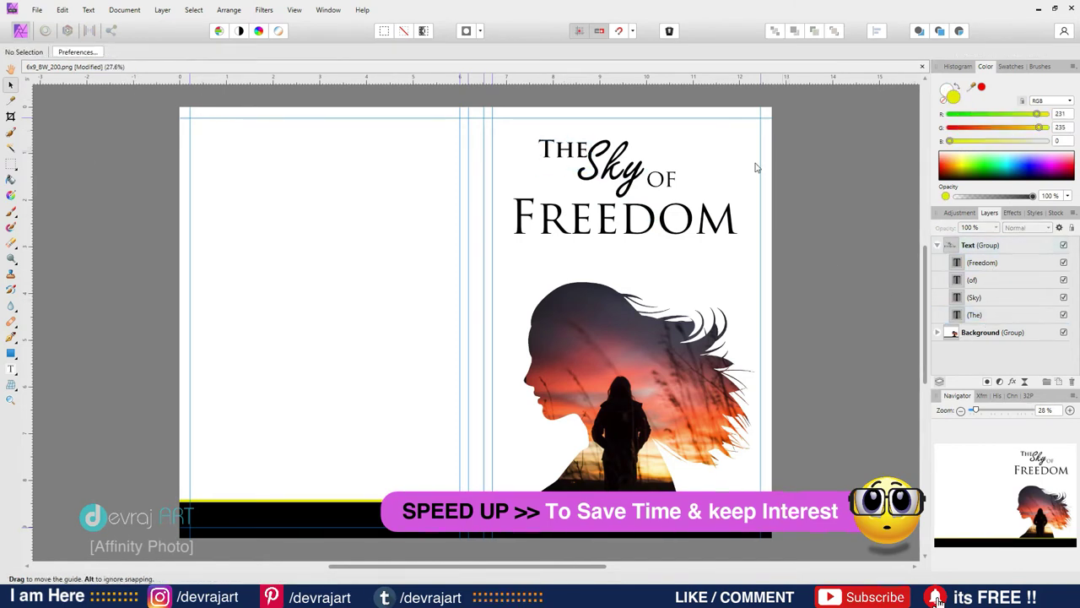
click(976, 297)
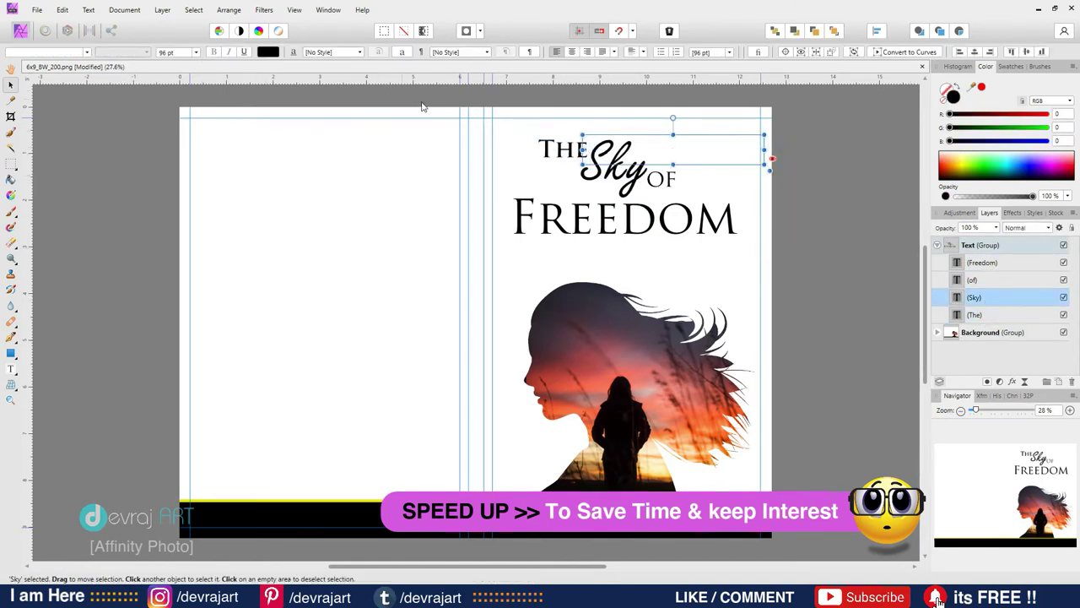
click(666, 182)
click(131, 52)
click(124, 135)
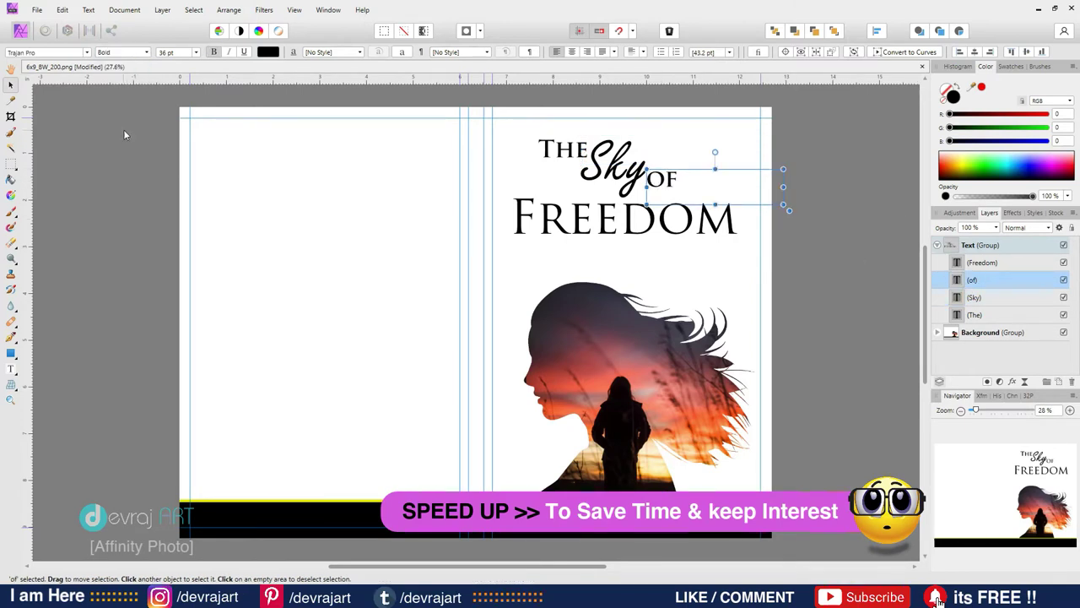
click(831, 148)
- Select all four title words and resize the title block over the silhouette
click(1000, 262)
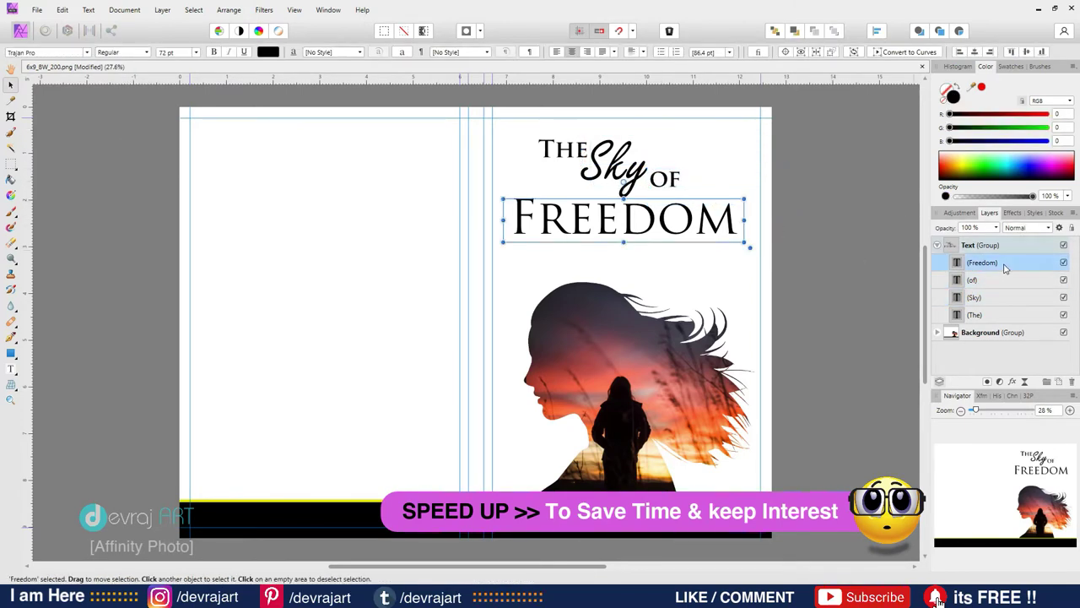
click(825, 200)
click(985, 263)
shift+click(991, 309)
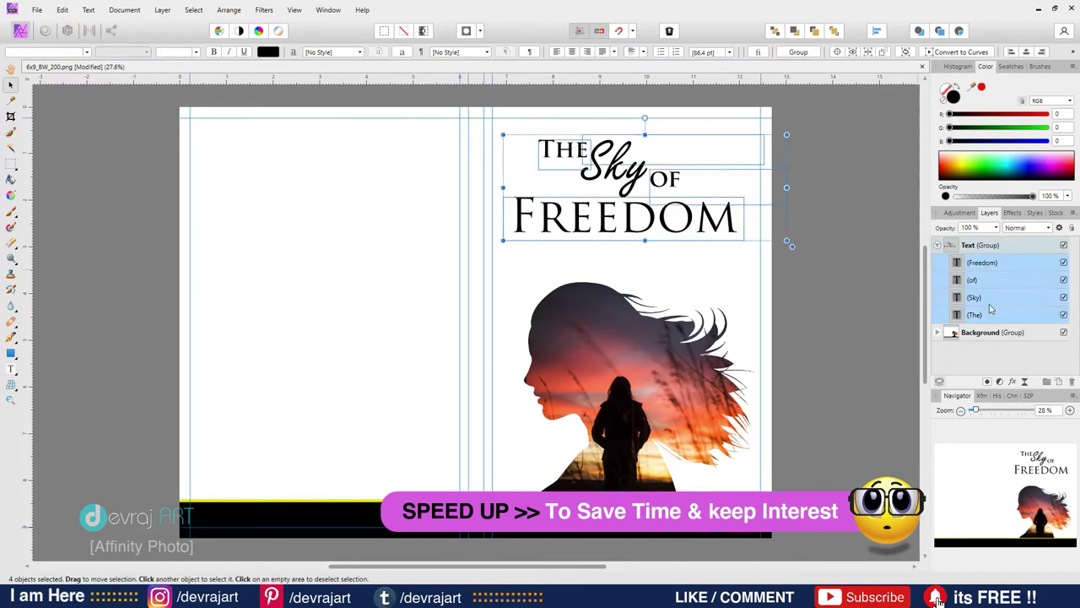
drag(786, 241, 800, 249)
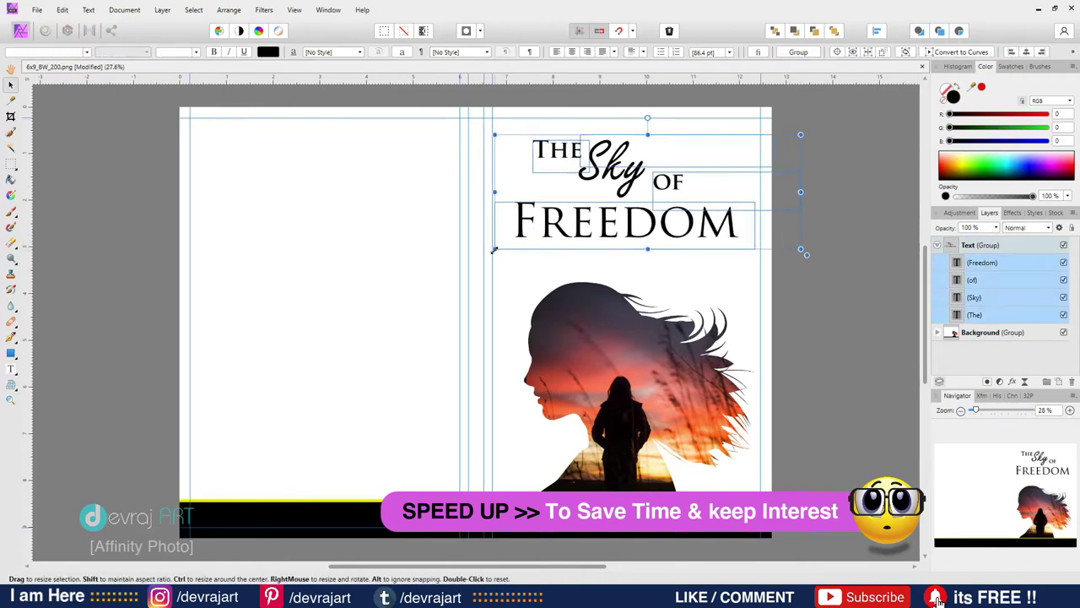
drag(800, 134, 798, 138)
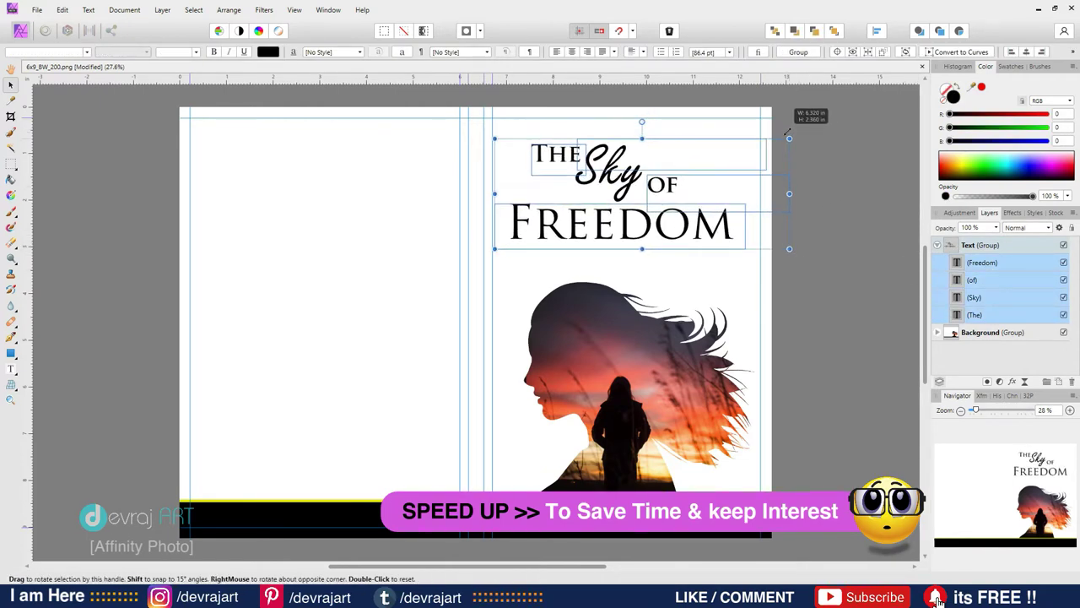
key(ctrl+z)
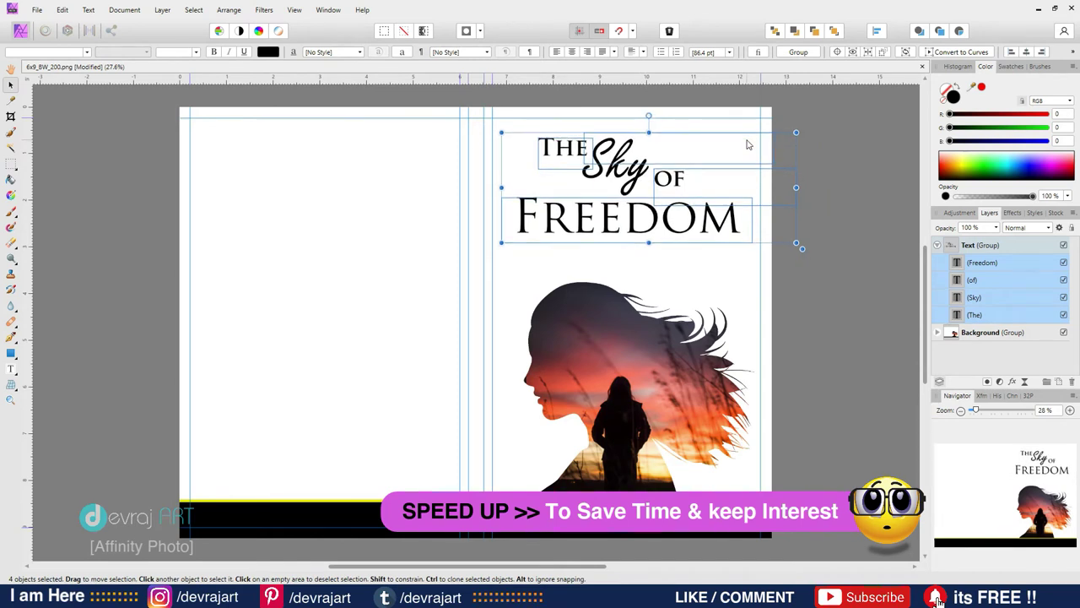
click(822, 173)
click(982, 264)
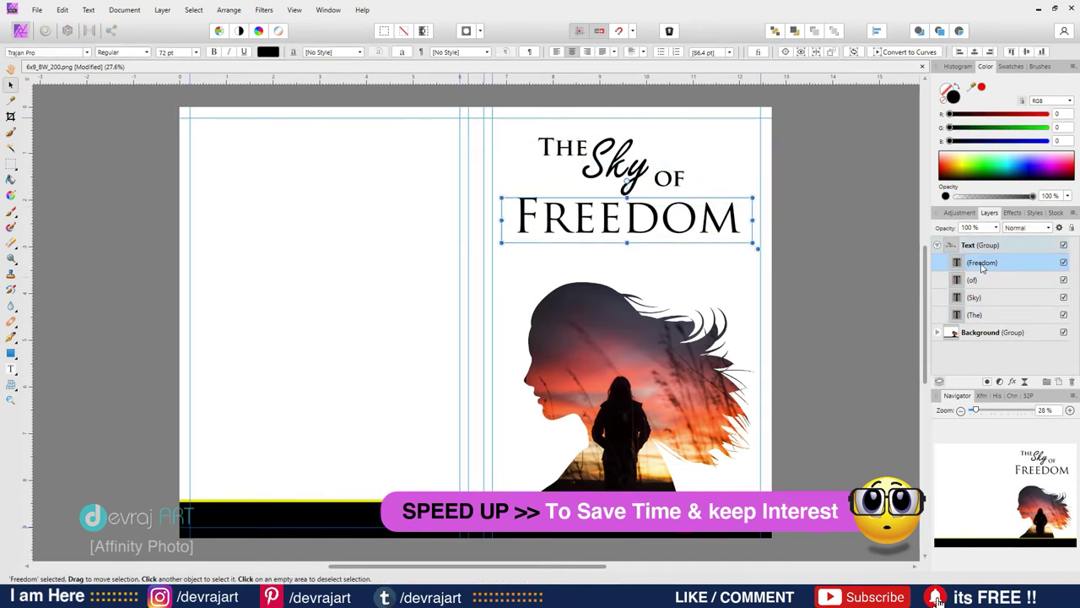
- Keep FREEDOM in all capitals and widen its frame so it fits one line
click(754, 53)
scroll(523, 279, down, 3)
click(506, 337)
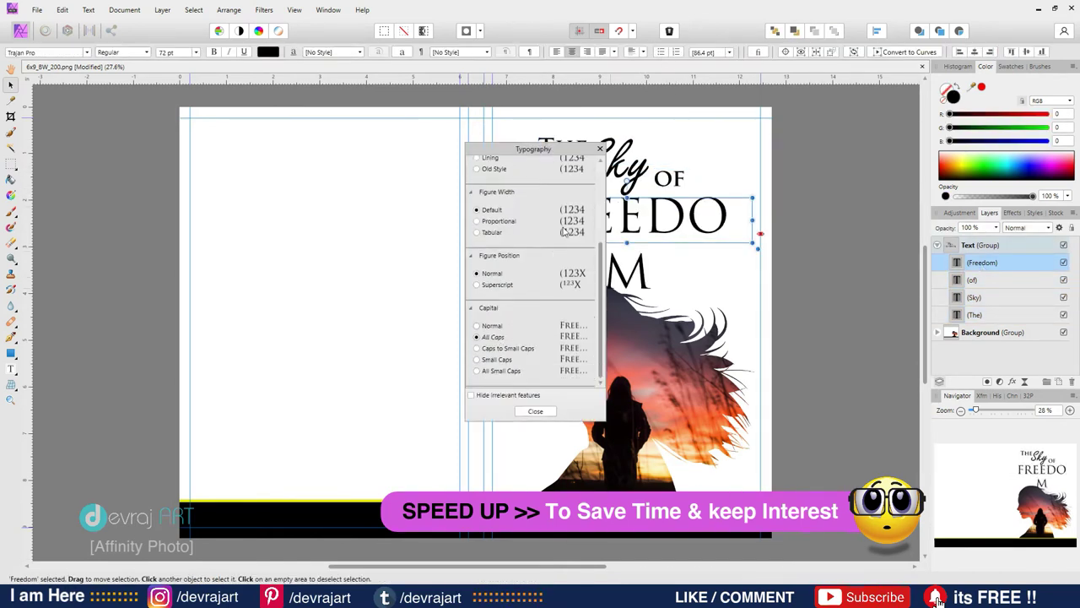
click(600, 149)
drag(502, 249, 475, 249)
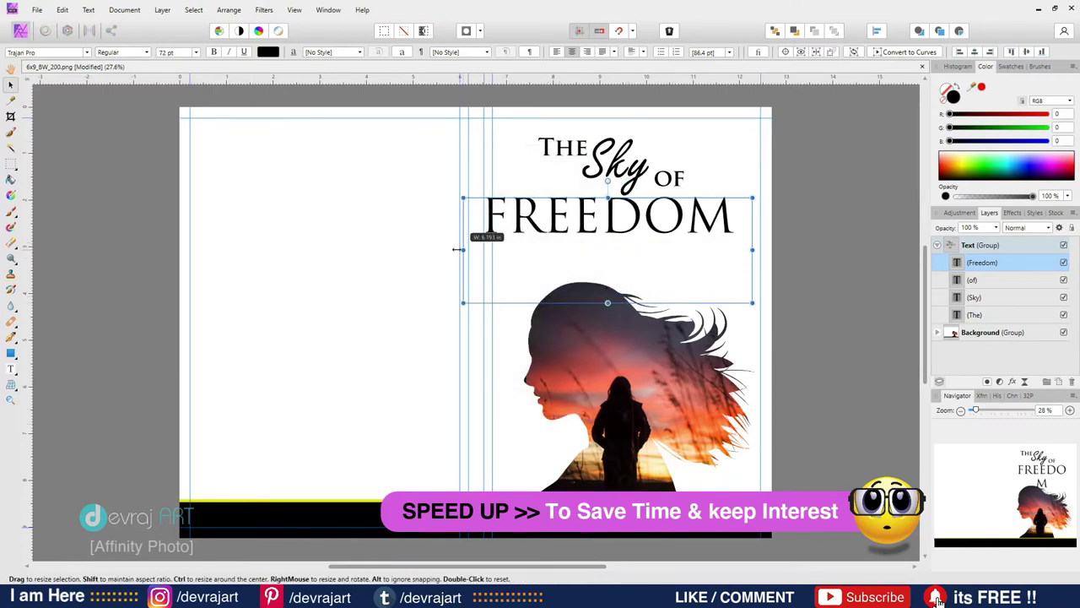
key(shift+Right)
key(shift+Right)
key(shift+Right)
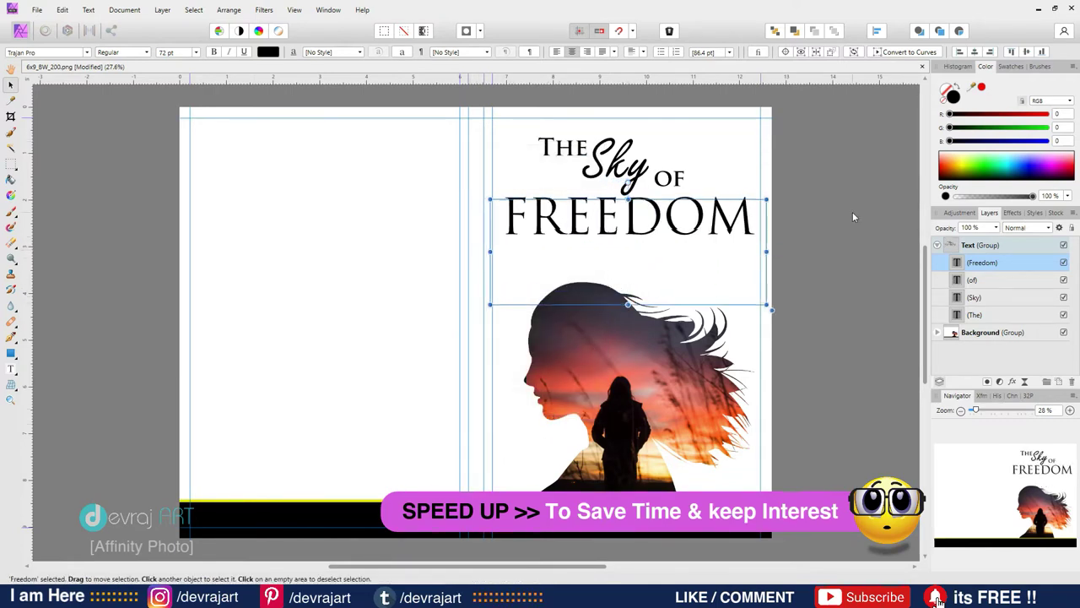
- Recolour all of FREEDOM blue (RGB 69, 76, 255)
scroll(596, 253, up, 3)
scroll(596, 253, down, 3)
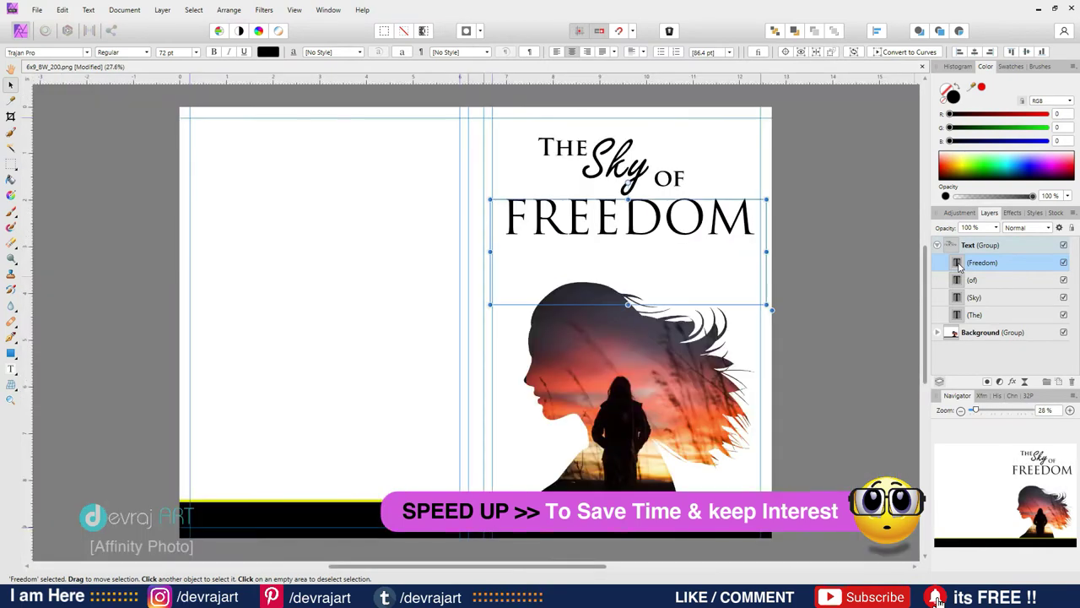
click(11, 369)
key(ctrl+a)
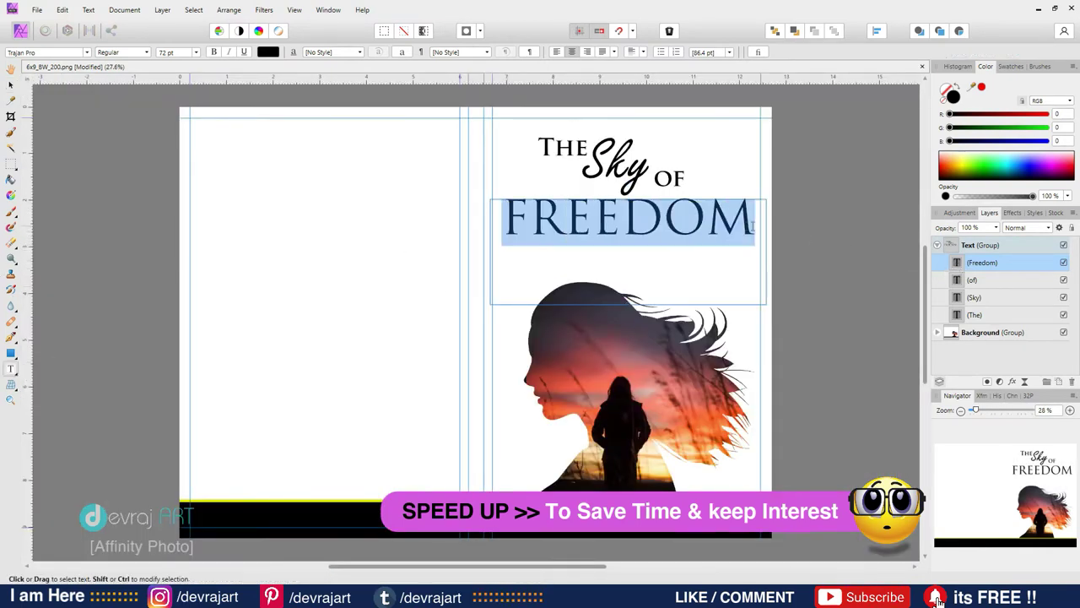
drag(955, 159, 1021, 168)
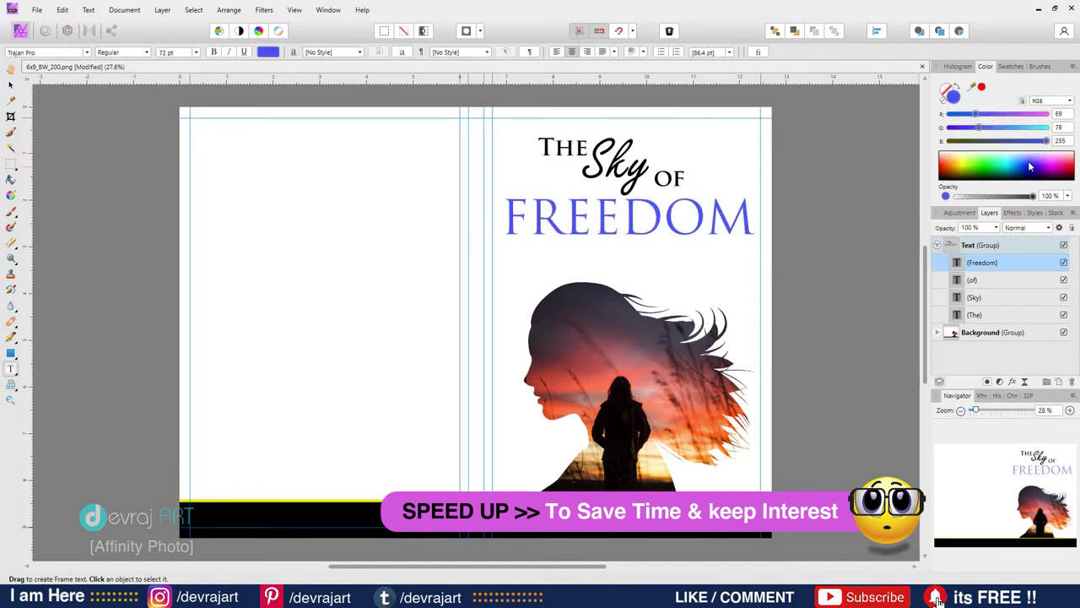
- Recolour the word Sky dark navy blue
click(10, 86)
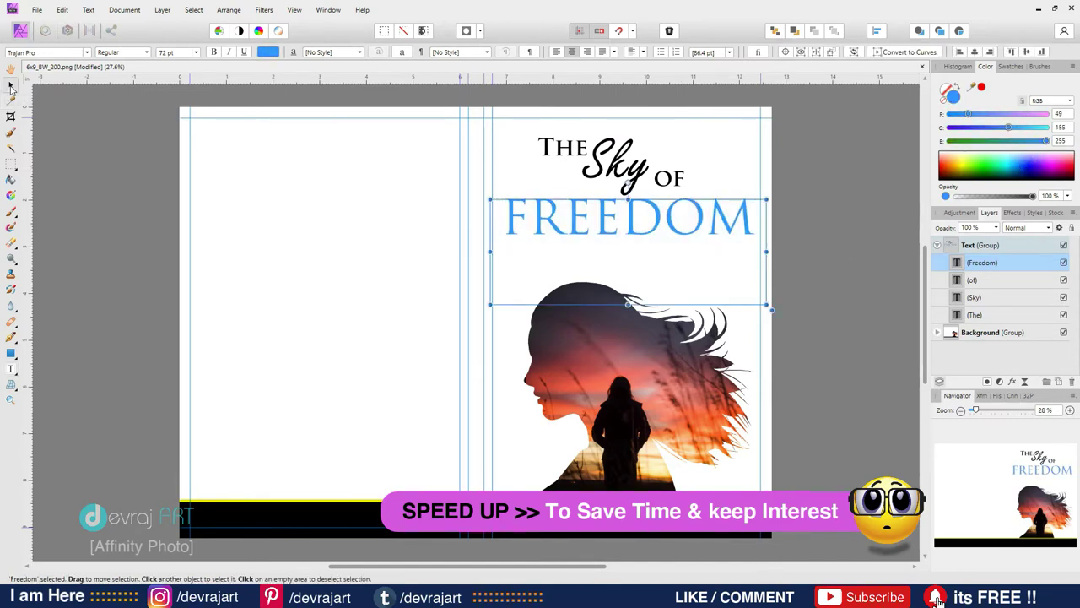
click(975, 300)
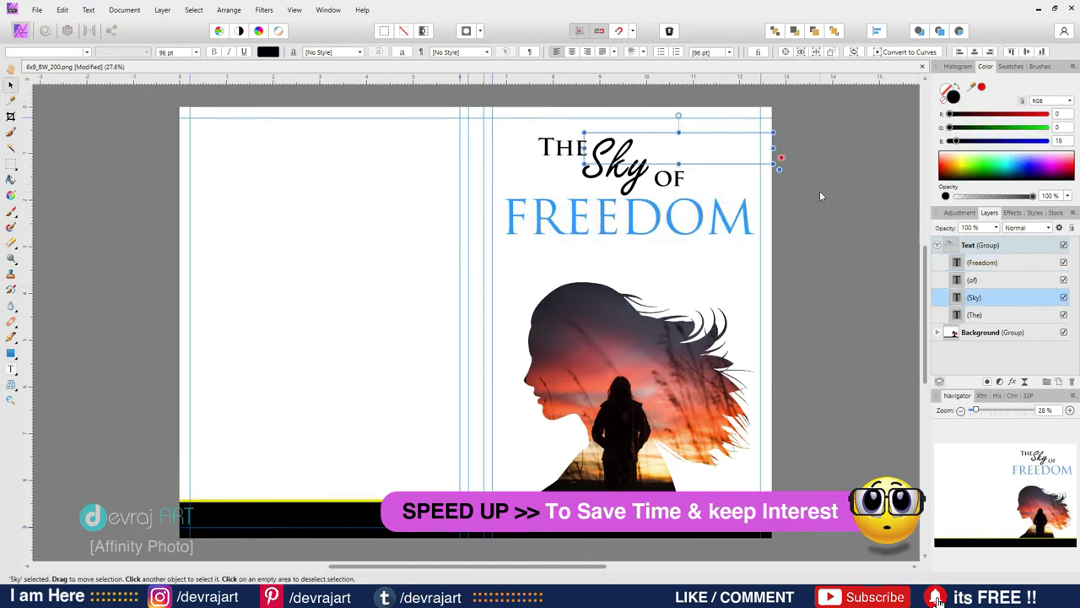
key(t)
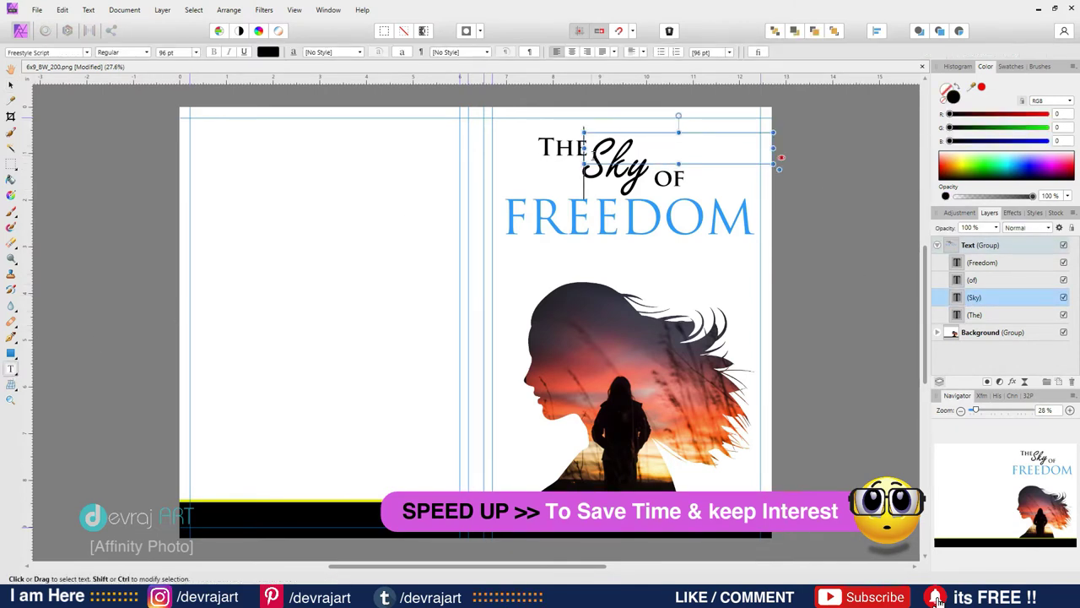
mouse_move(968, 161)
mouse_down()
mouse_move(1028, 169)
mouse_move(1020, 175)
mouse_up()
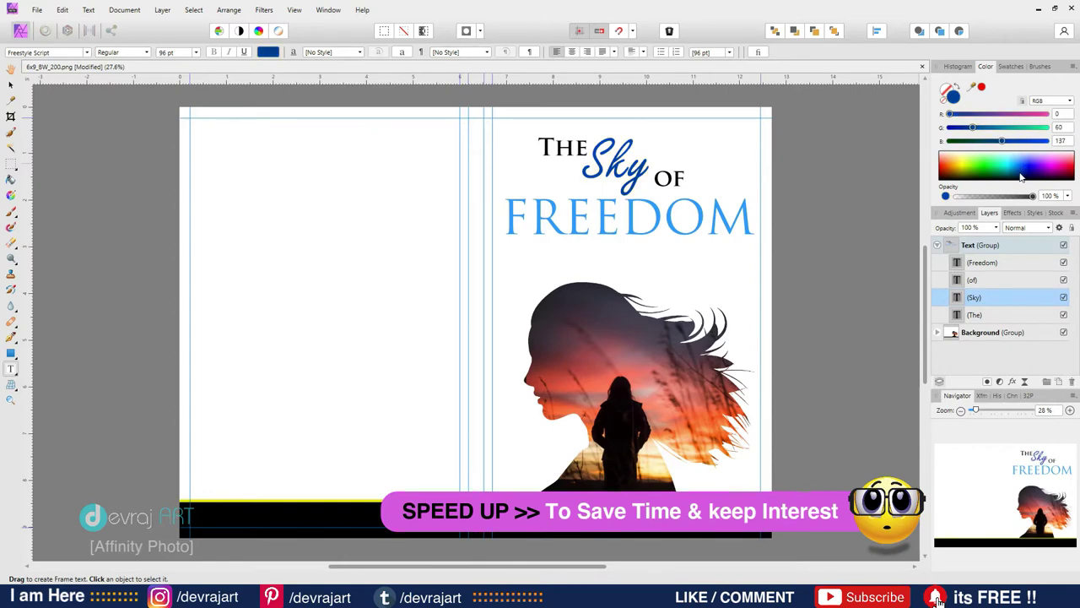
key(Escape)
key(Escape)
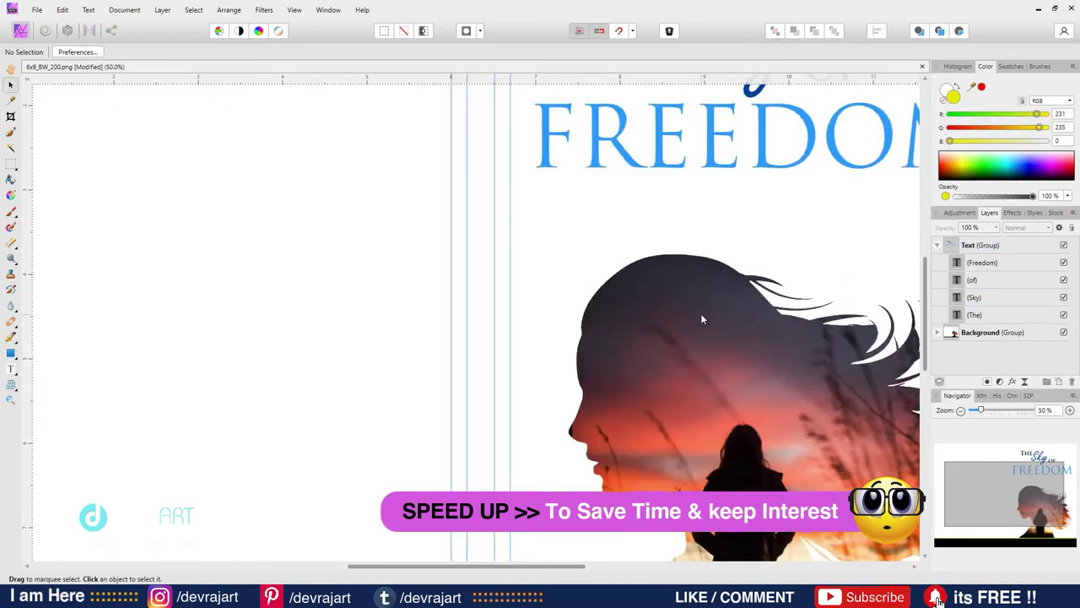
- Create a text frame reading 'A Novel of Survival' in black 24 pt Felix Titling
key(t)
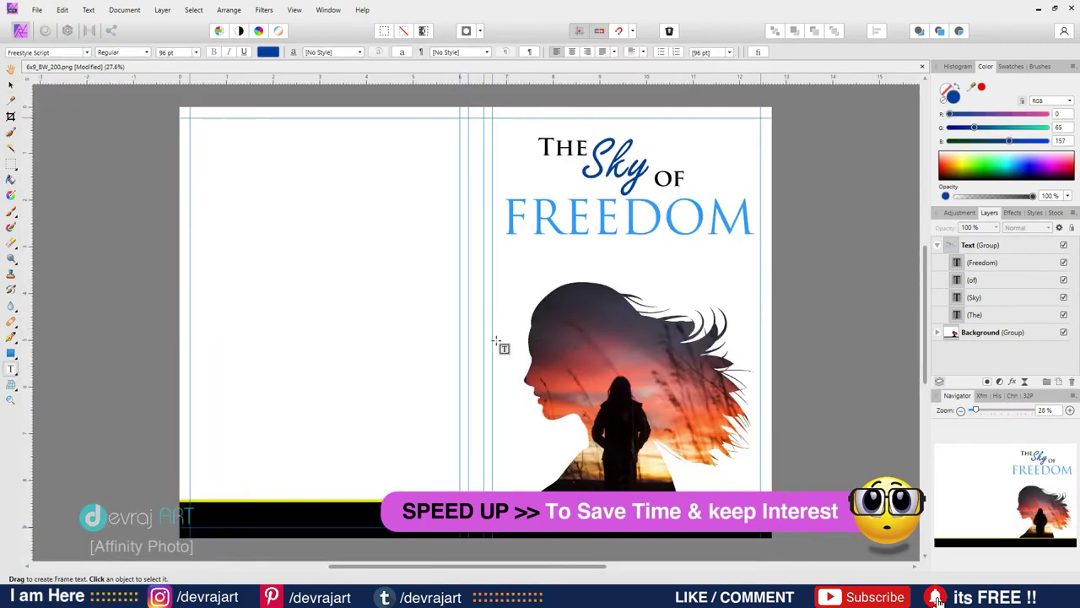
drag(265, 246, 470, 278)
text(A Novel of Survival)
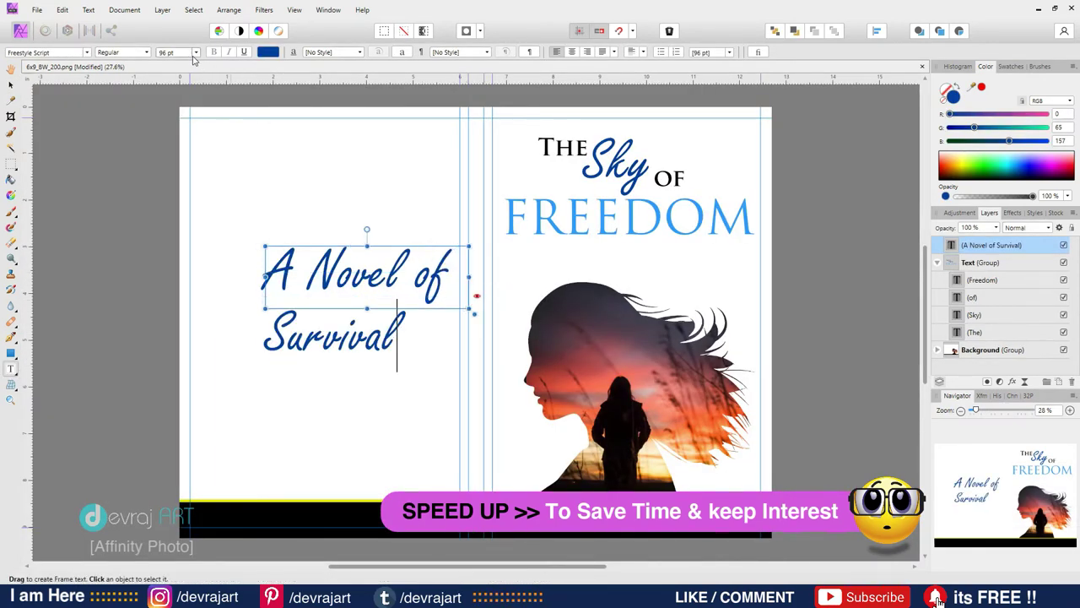
click(195, 52)
key(Escape)
key(ctrl+a)
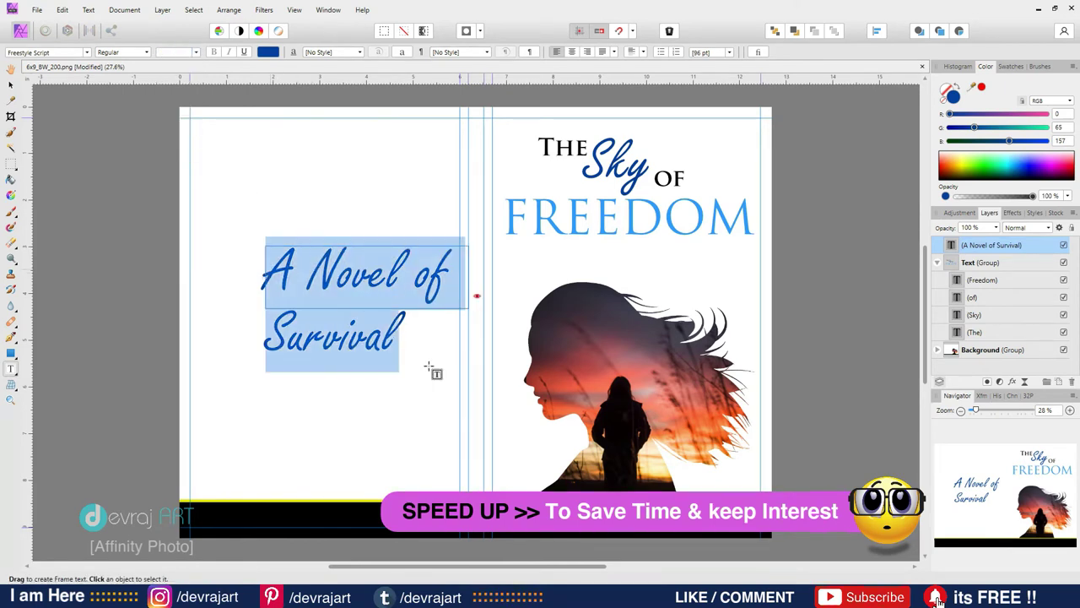
click(195, 53)
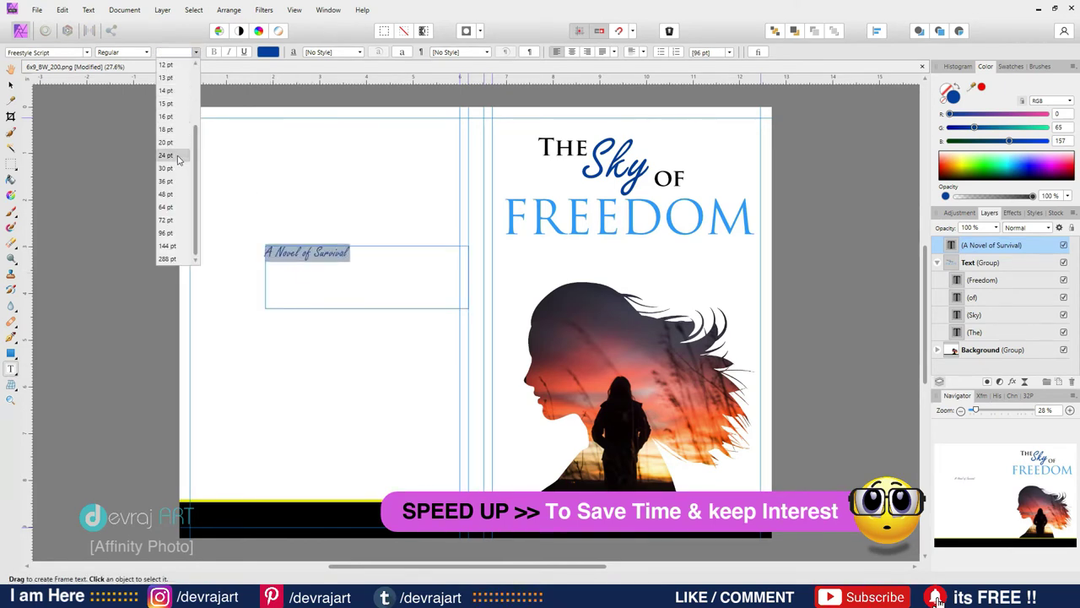
click(166, 155)
click(87, 53)
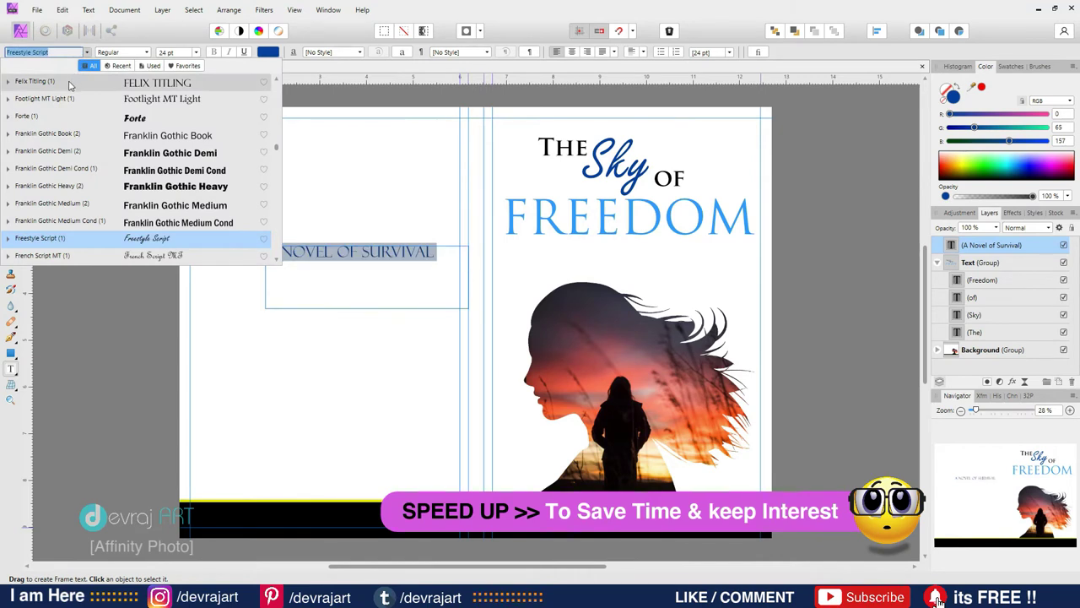
click(71, 83)
click(268, 51)
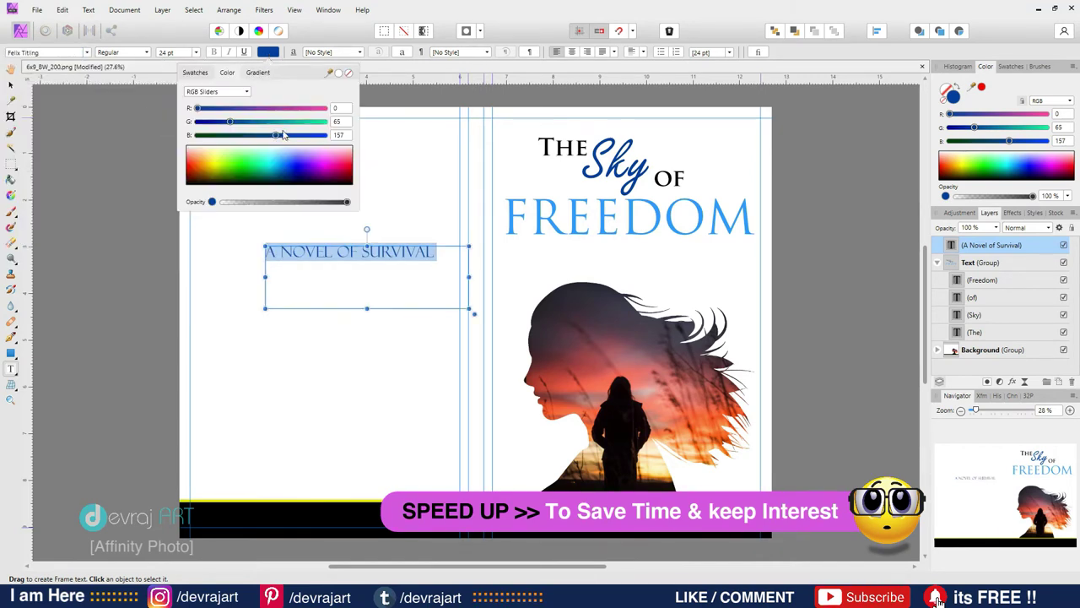
click(285, 135)
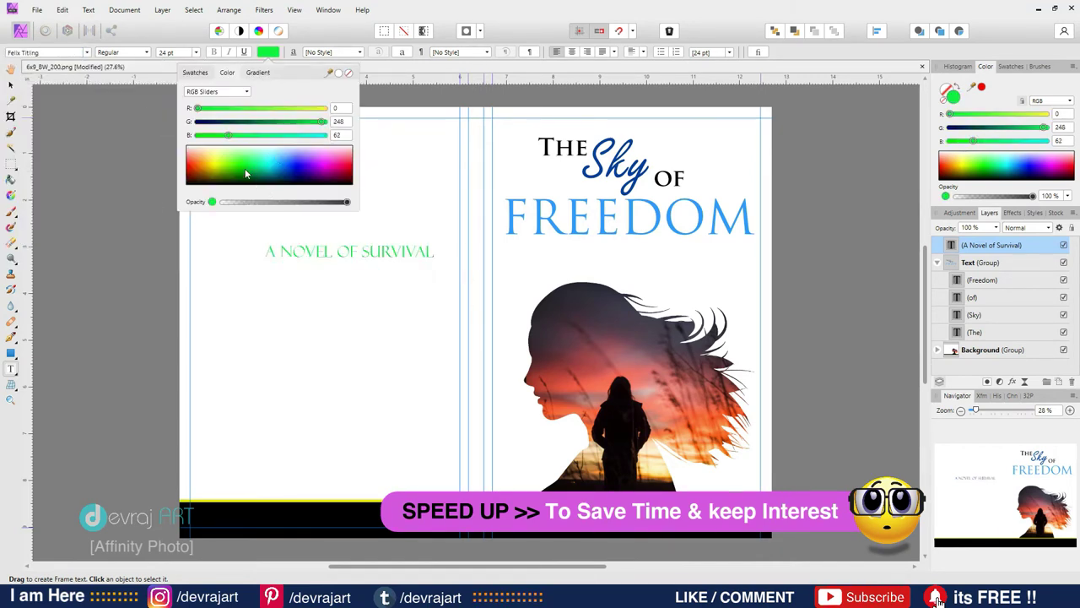
- Move the subtitle beneath FREEDOM on the front cover and zoom in to check it
click(11, 84)
drag(340, 256, 612, 255)
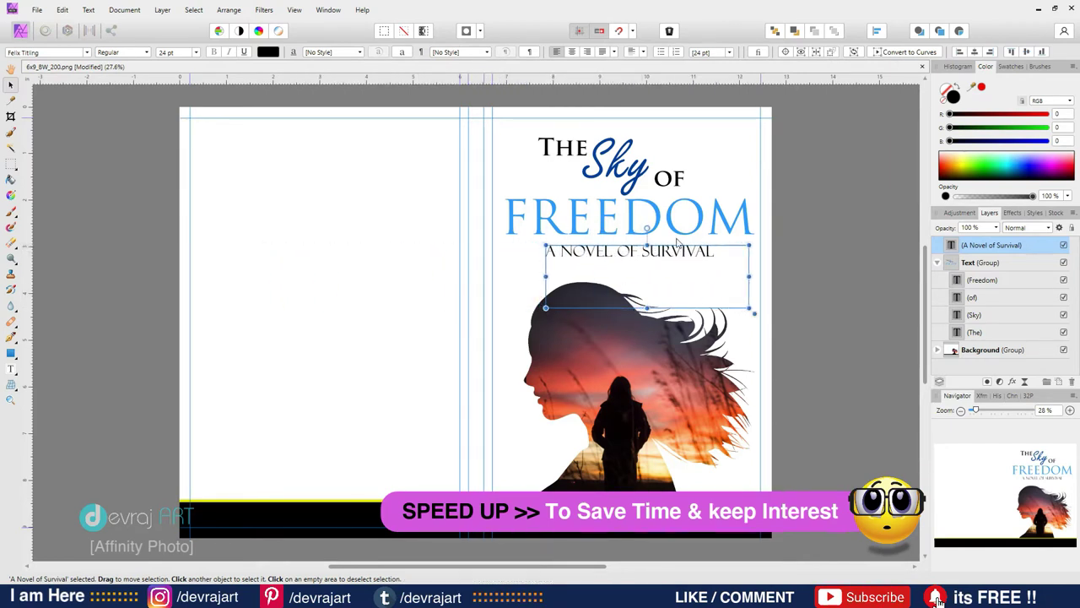
click(811, 224)
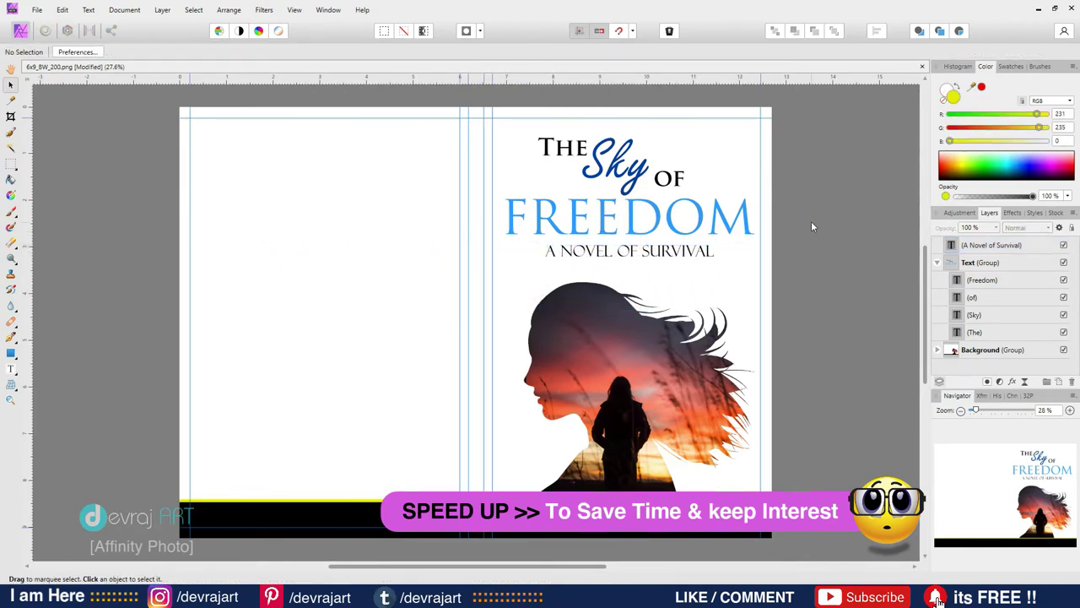
key(ctrl+plus)
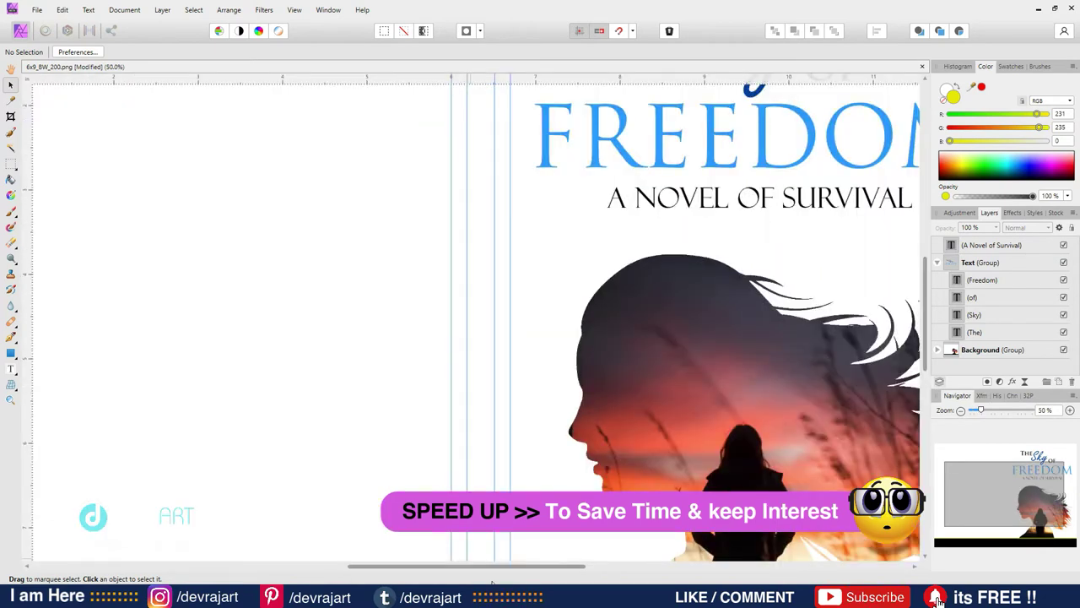
drag(489, 567, 582, 565)
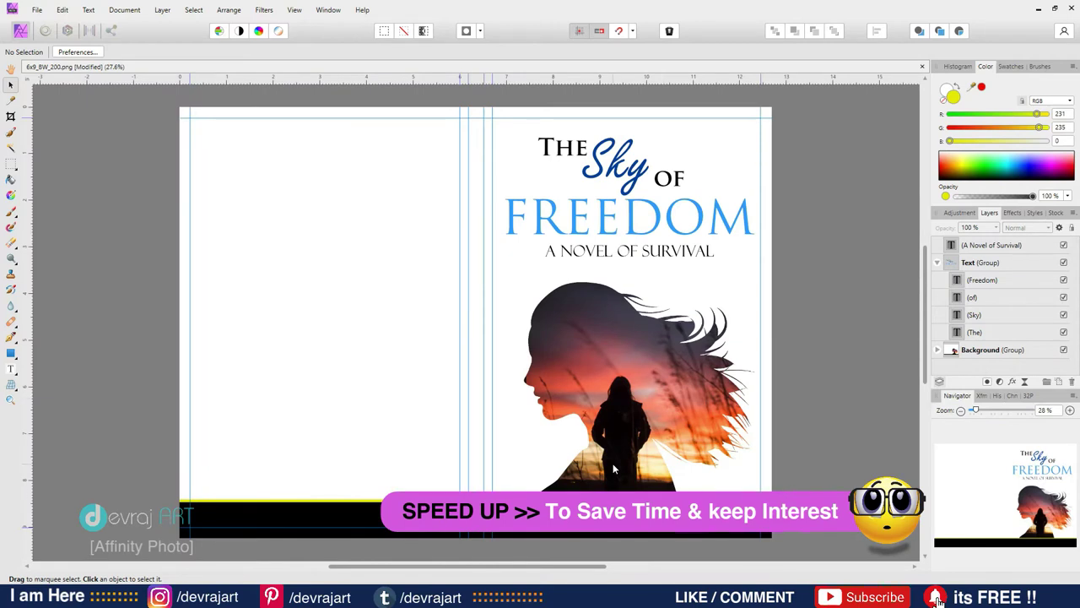
- Duplicate the subtitle layer with Ctrl+J
click(987, 245)
key(ctrl+j)
shift+click(1023, 263)
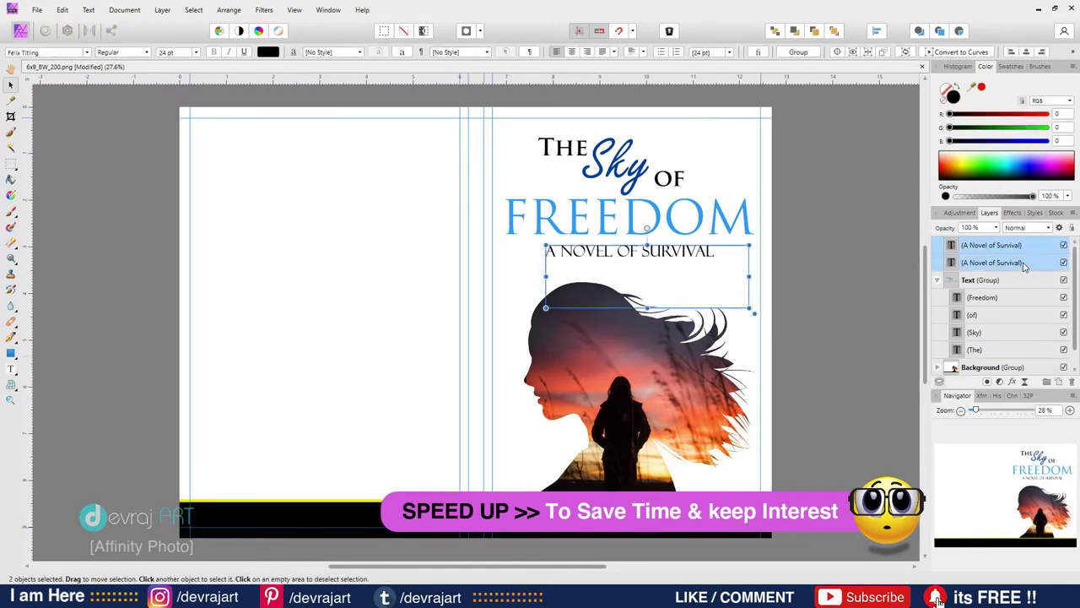
drag(1023, 263, 1038, 331)
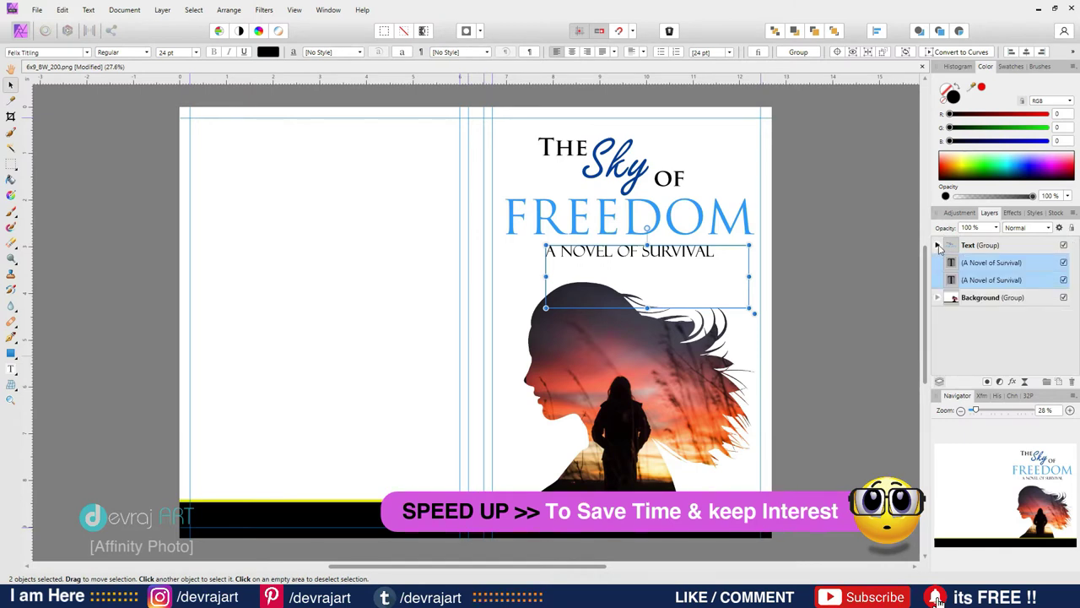
key(ctrl+z)
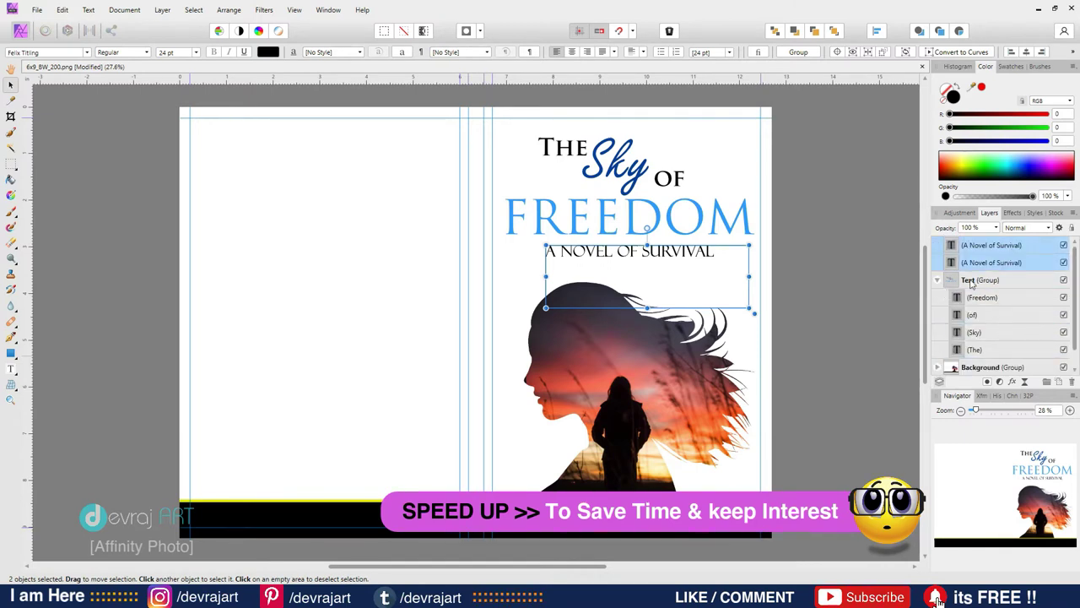
- Ungroup the old Text group and regroup all title and subtitle layers as 'Text'
click(938, 280)
right_click(976, 284)
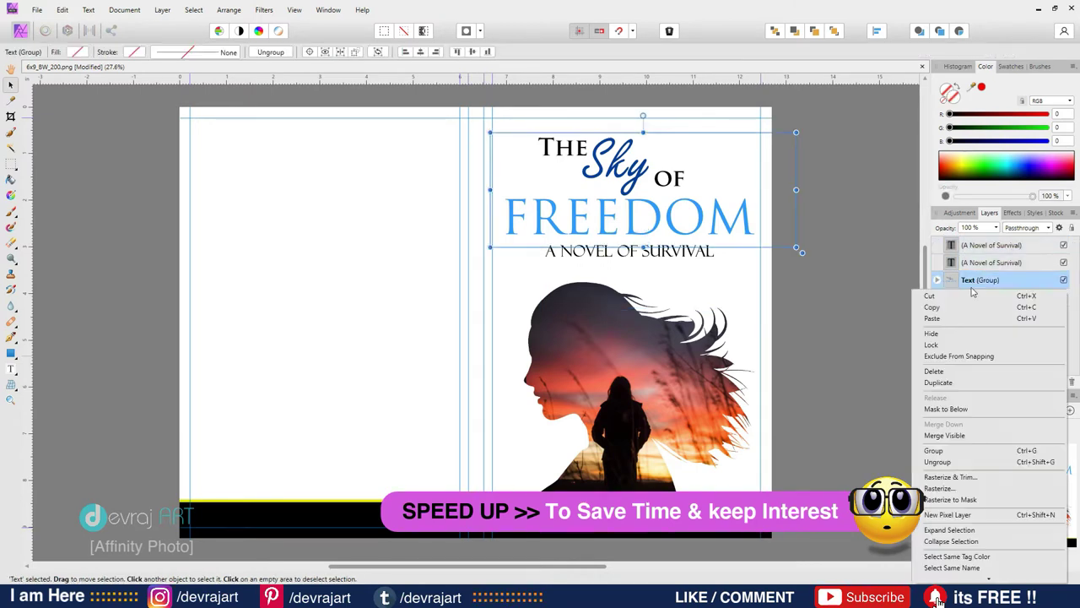
click(957, 462)
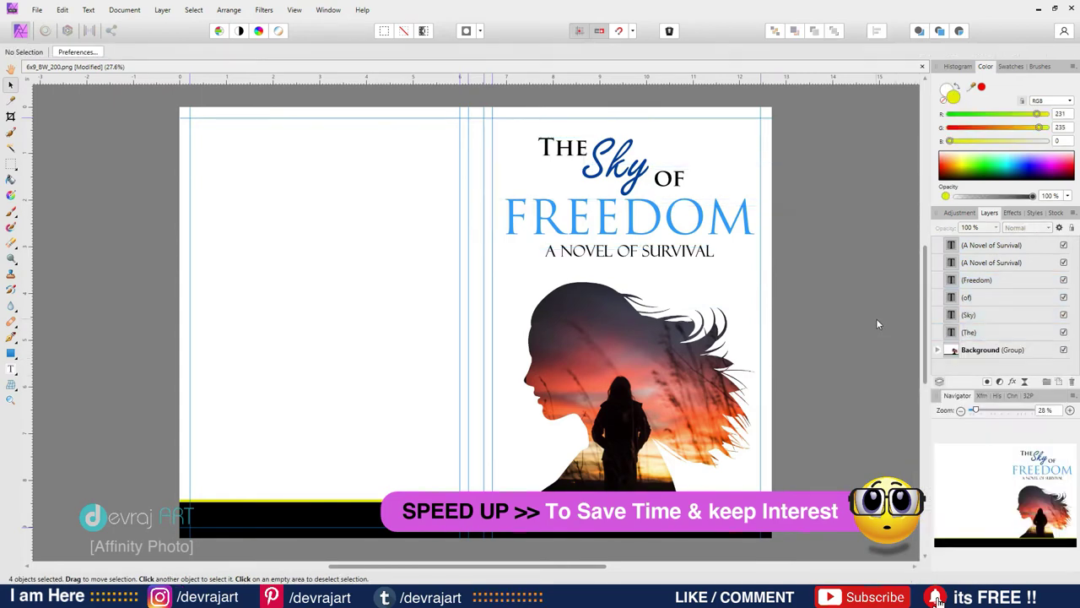
click(983, 247)
shift+click(982, 335)
key(ctrl+g)
double_click(977, 245)
text(Text)
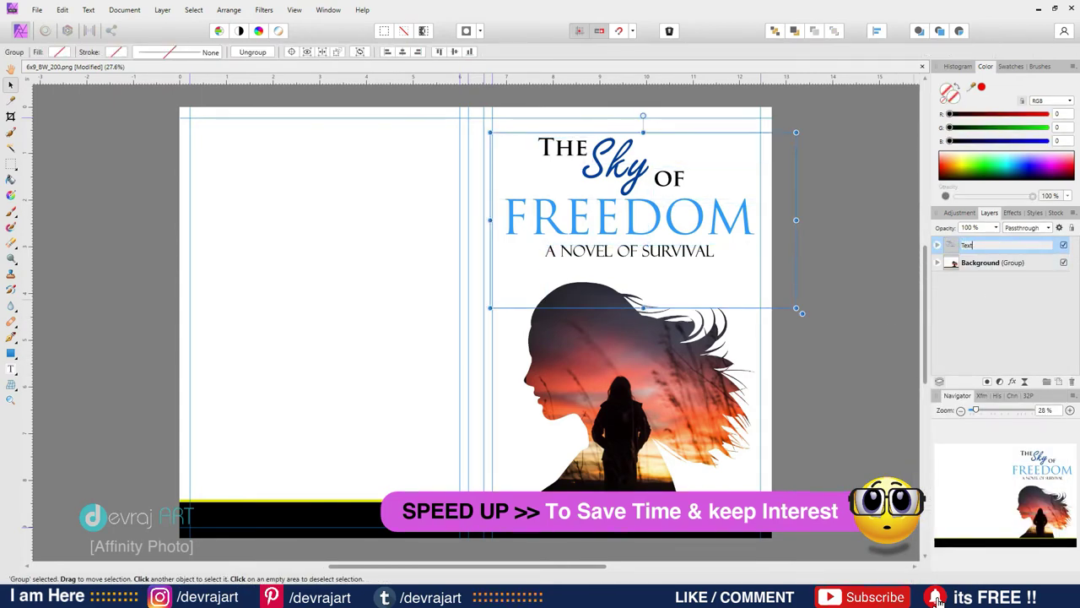
key(Return)
click(77, 165)
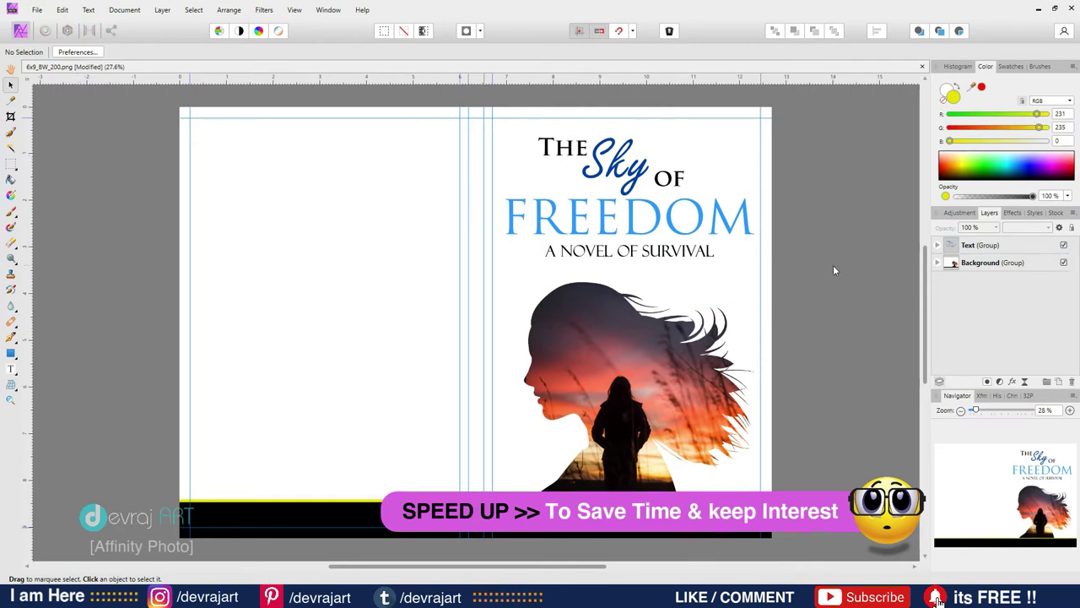
click(936, 263)
click(1018, 283)
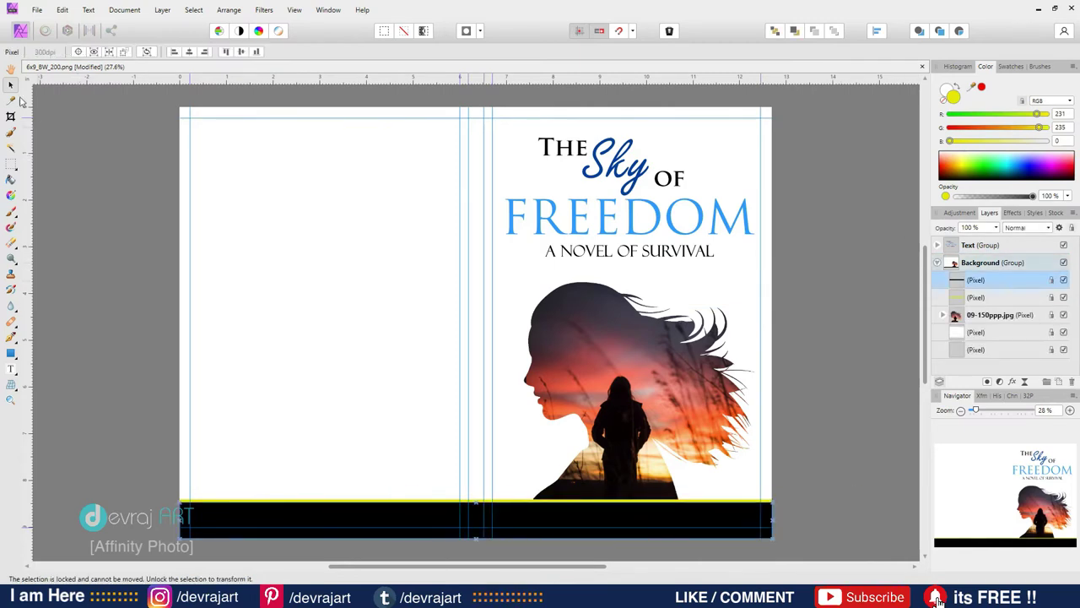
- Place the flying-birds image file onto the cover
click(38, 9)
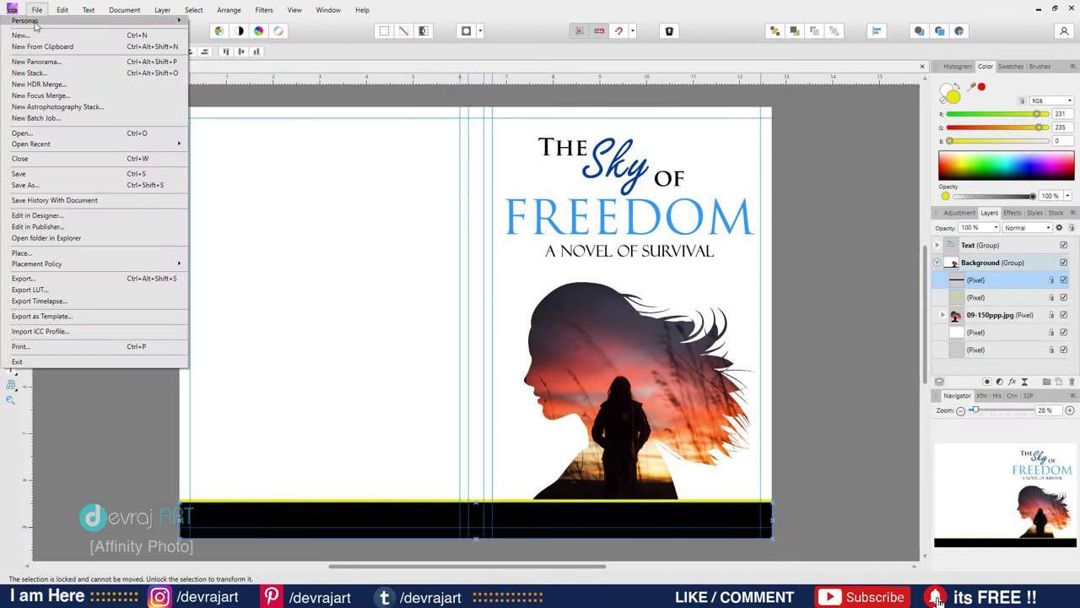
click(43, 254)
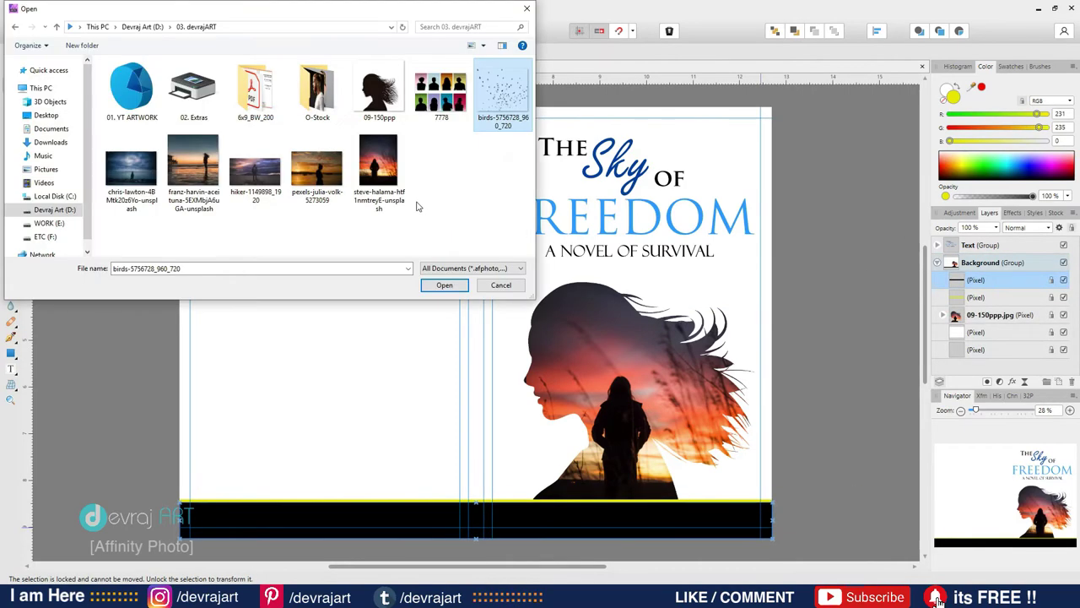
double_click(491, 103)
drag(294, 201, 491, 363)
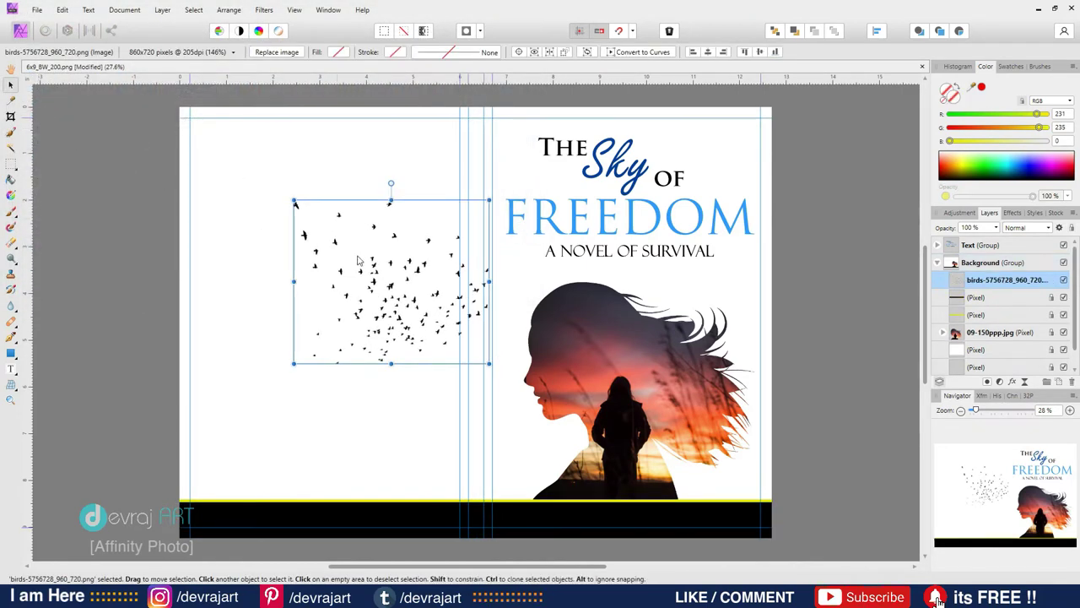
- Enlarge the birds over the title and silhouette head, then add a layer mask
mouse_move(374, 270)
mouse_down()
mouse_move(565, 257)
mouse_move(584, 266)
mouse_up()
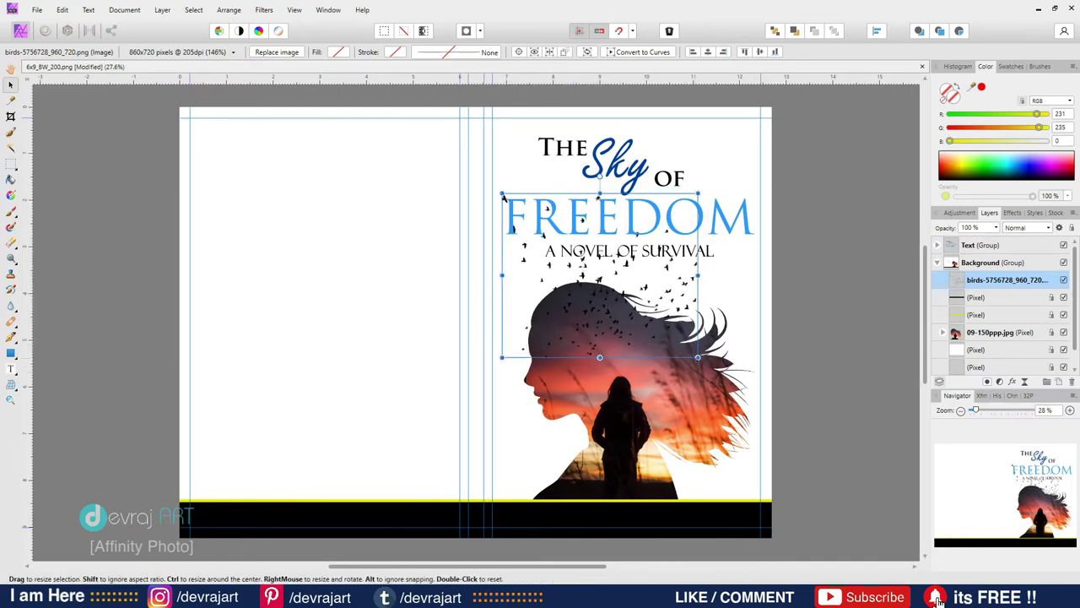
drag(698, 357, 800, 438)
drag(590, 338, 582, 331)
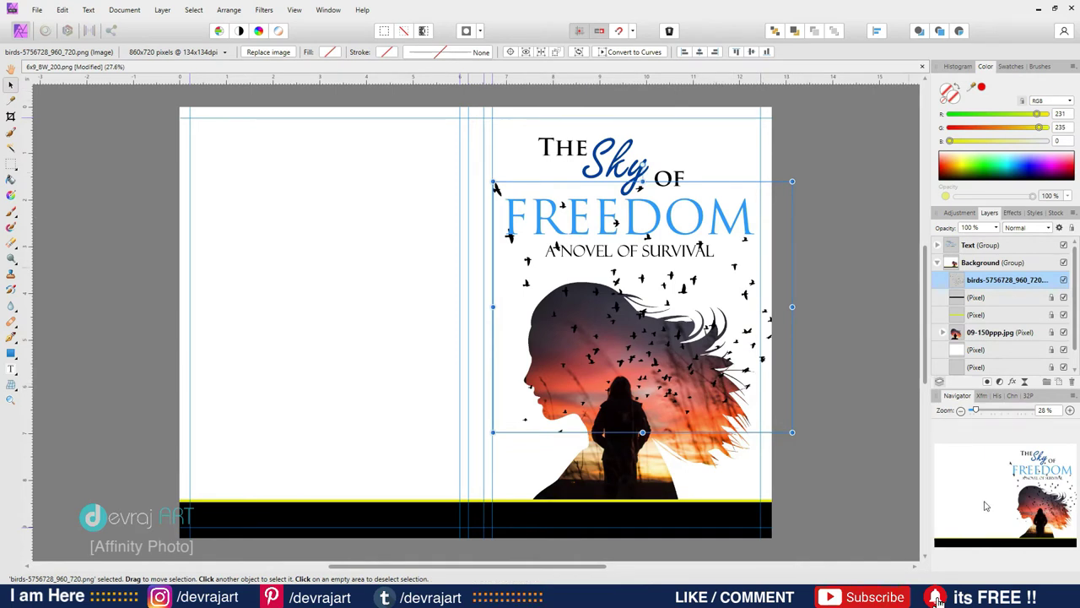
click(988, 382)
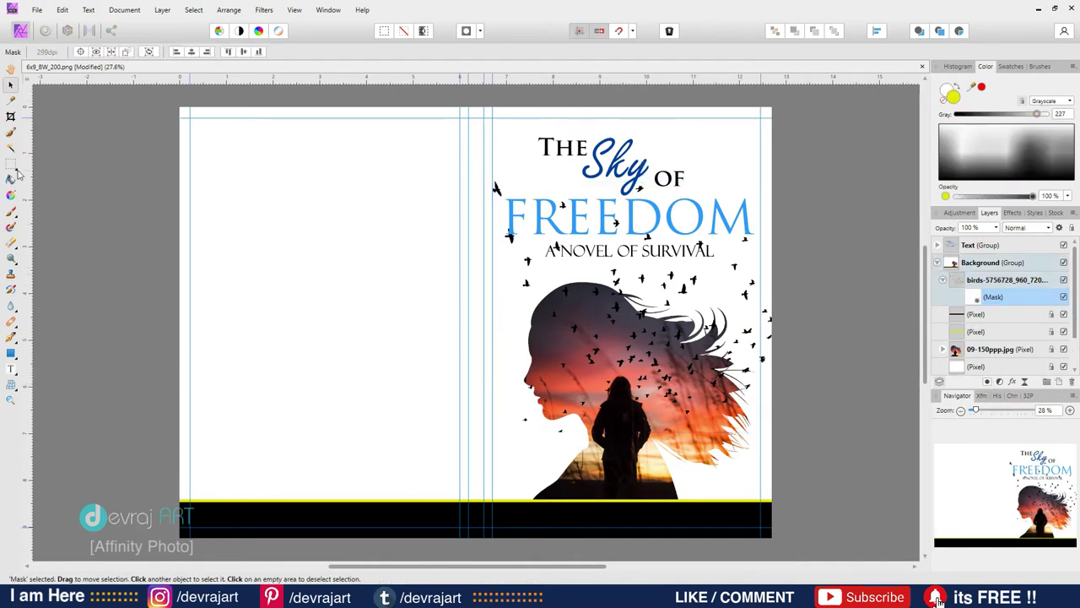
- Paint black on the mask with a fully hard brush over the head, hair and stray bird
click(11, 213)
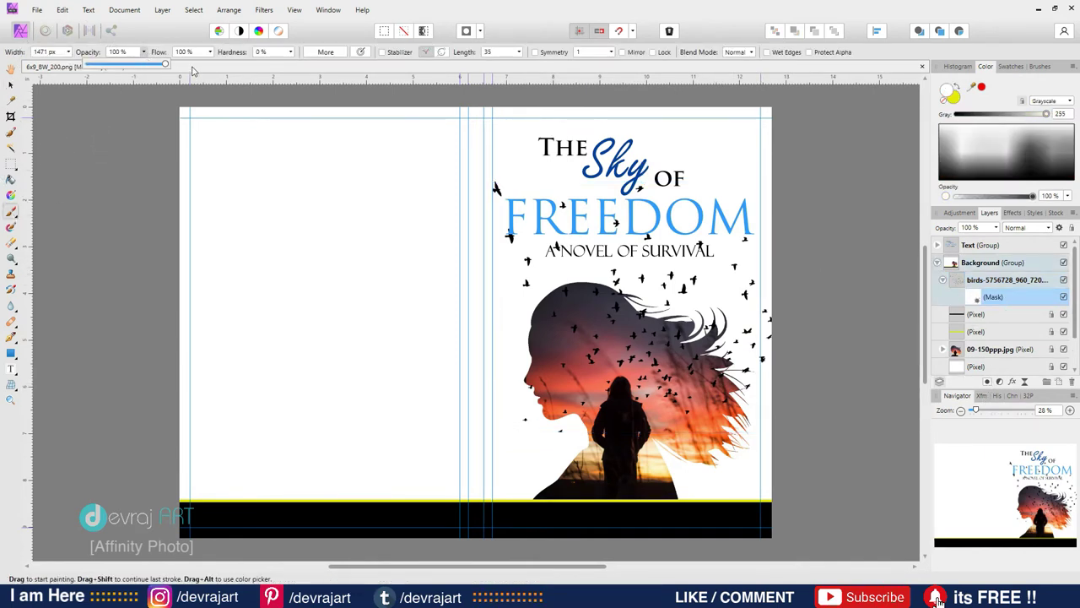
click(291, 51)
drag(296, 69, 371, 70)
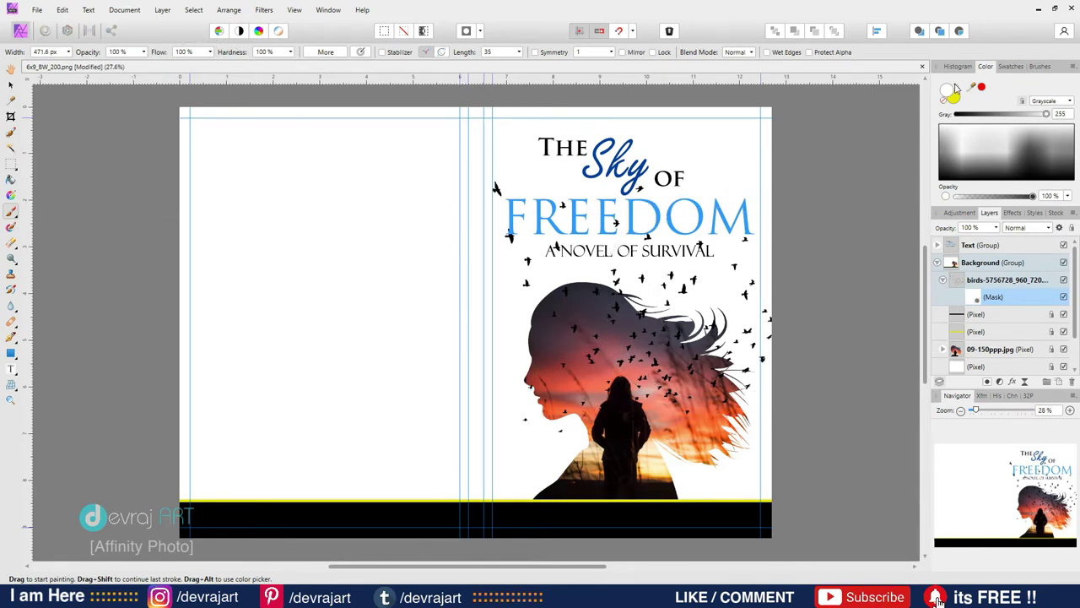
click(987, 156)
key(d)
drag(534, 394, 614, 360)
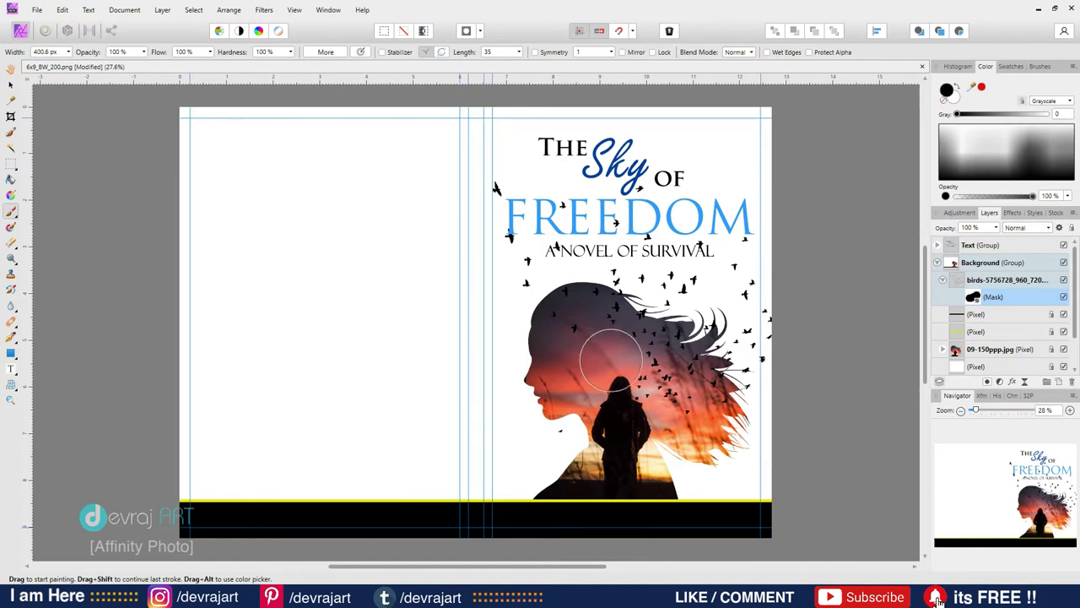
mouse_move(623, 405)
mouse_down()
mouse_move(625, 336)
mouse_move(762, 320)
mouse_up()
key(bracketleft)
key(bracketleft)
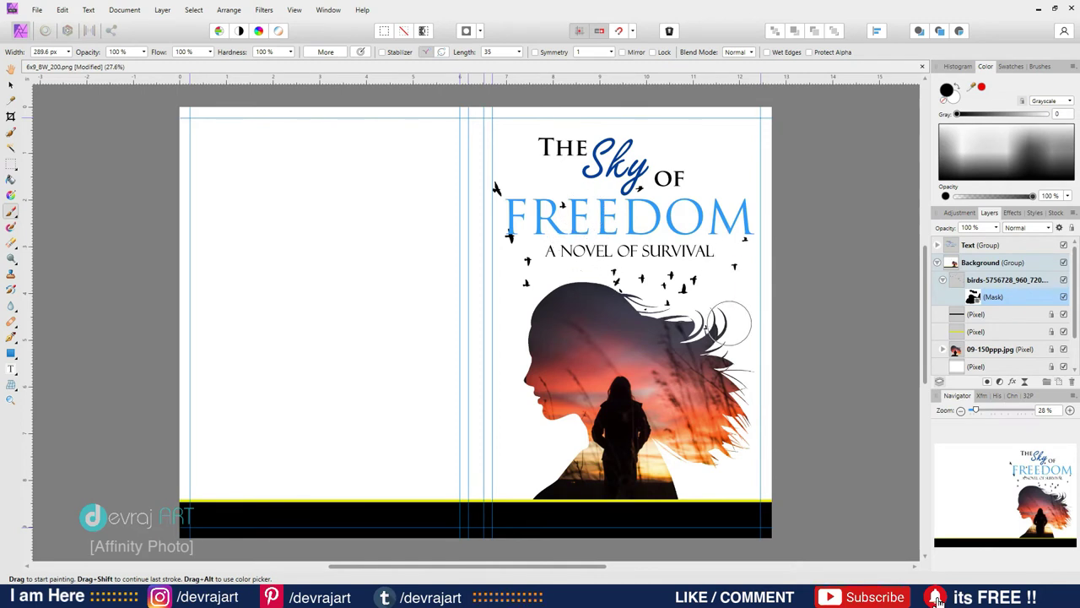
drag(763, 288, 743, 276)
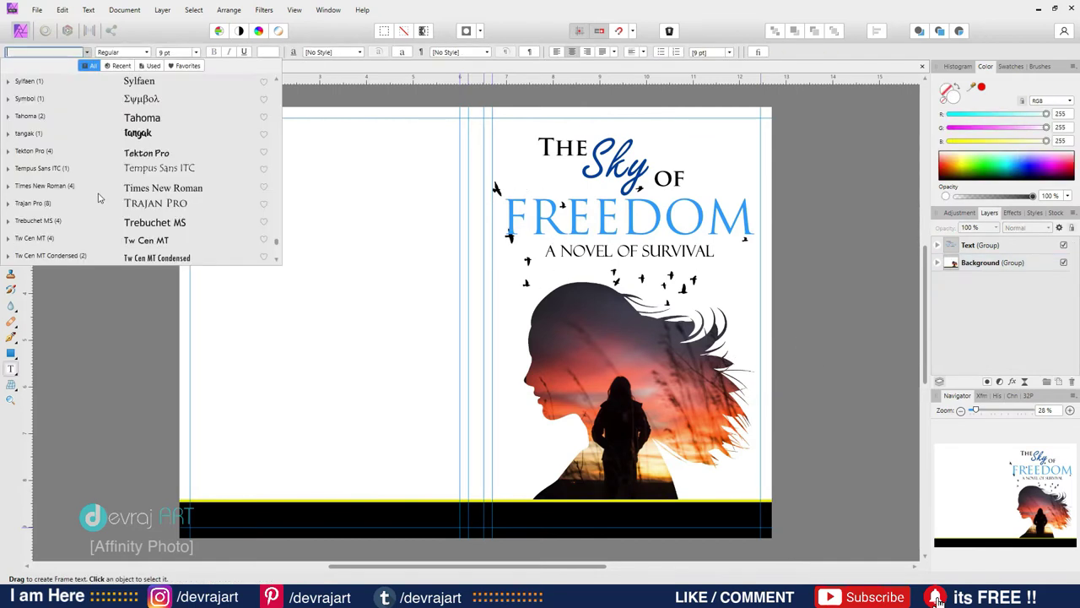
- Add the author's name in 30 pt Trajan Pro on the black bottom strip
click(53, 204)
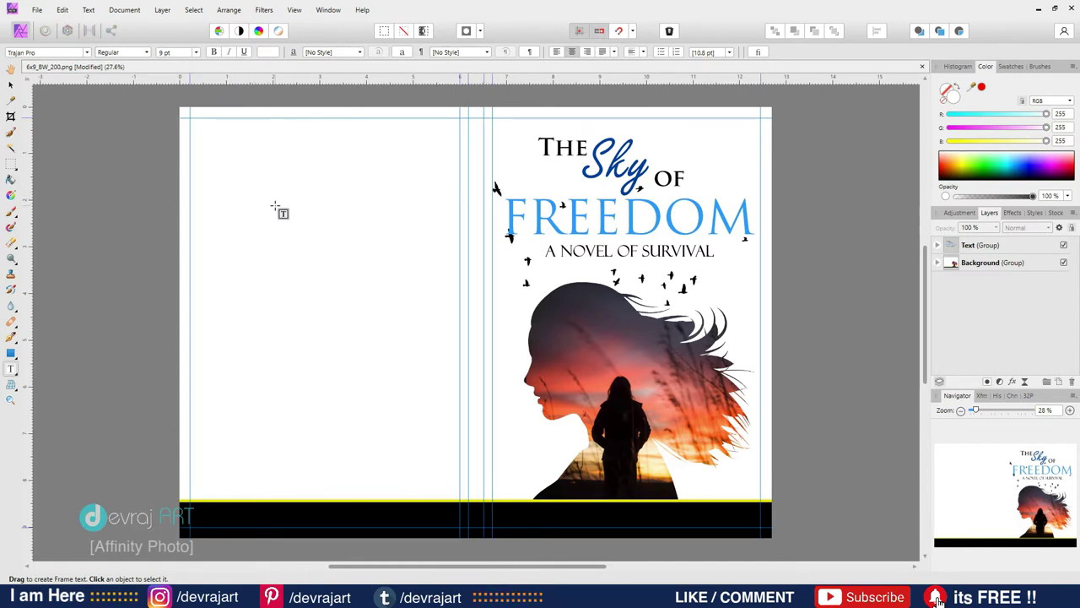
drag(275, 206, 498, 235)
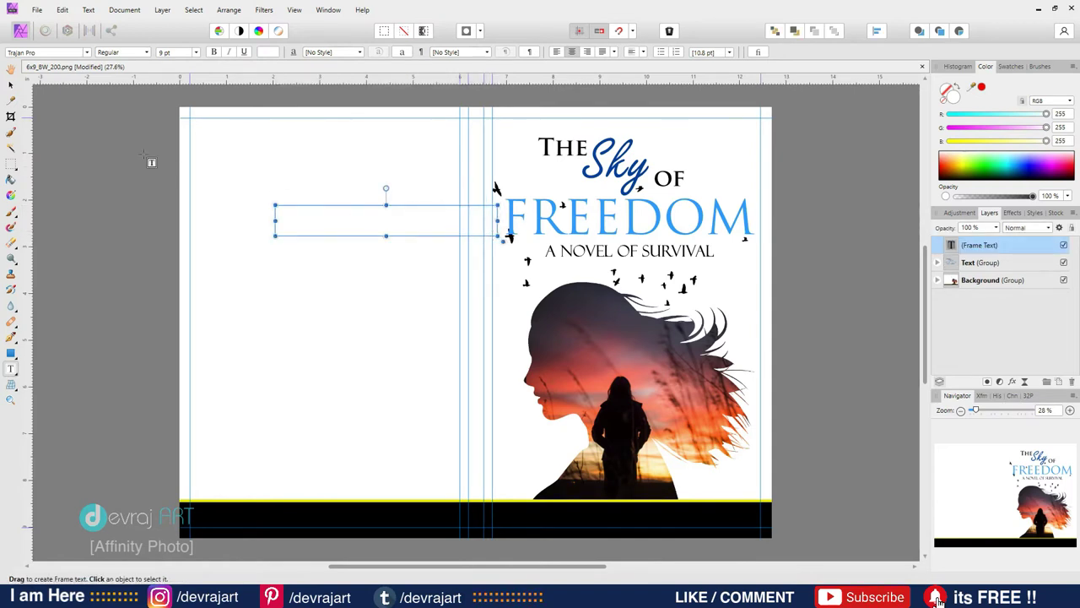
click(12, 86)
mouse_move(333, 220)
mouse_down()
mouse_move(591, 523)
mouse_move(567, 508)
mouse_up()
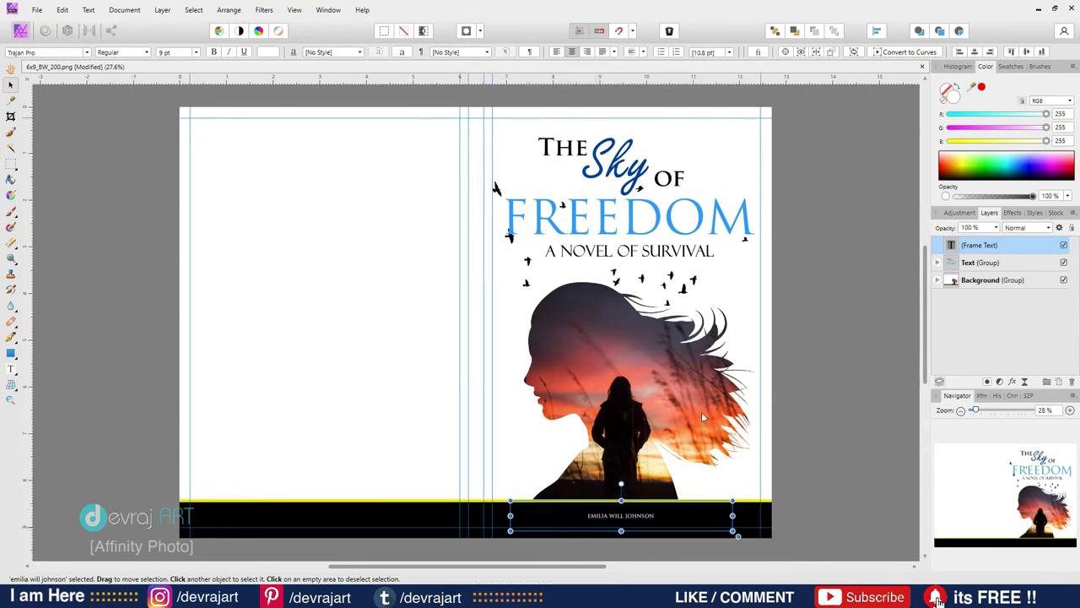
click(11, 369)
drag(658, 517, 552, 513)
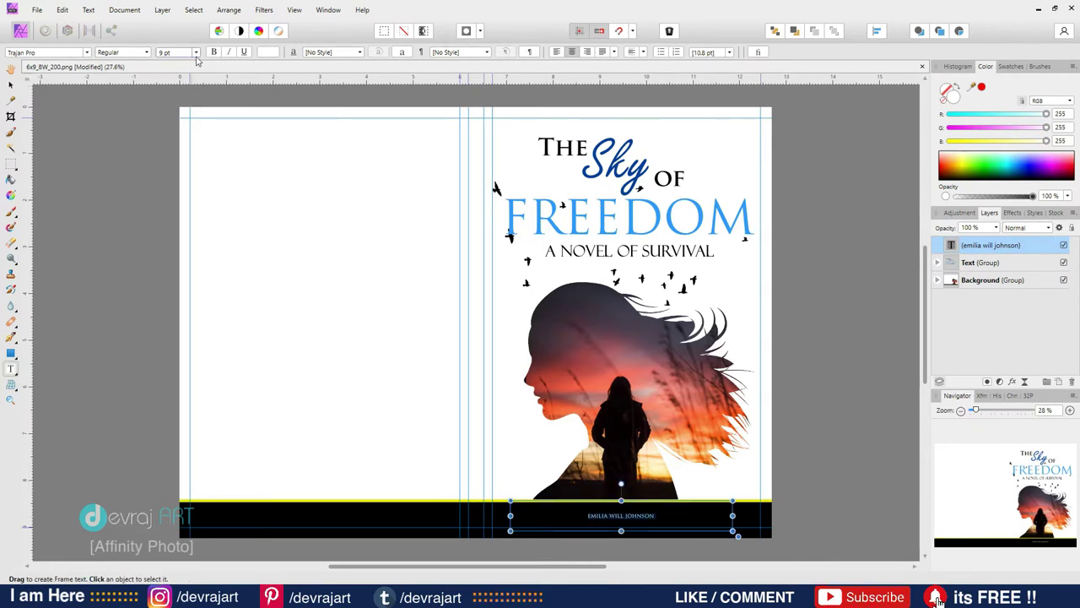
click(196, 52)
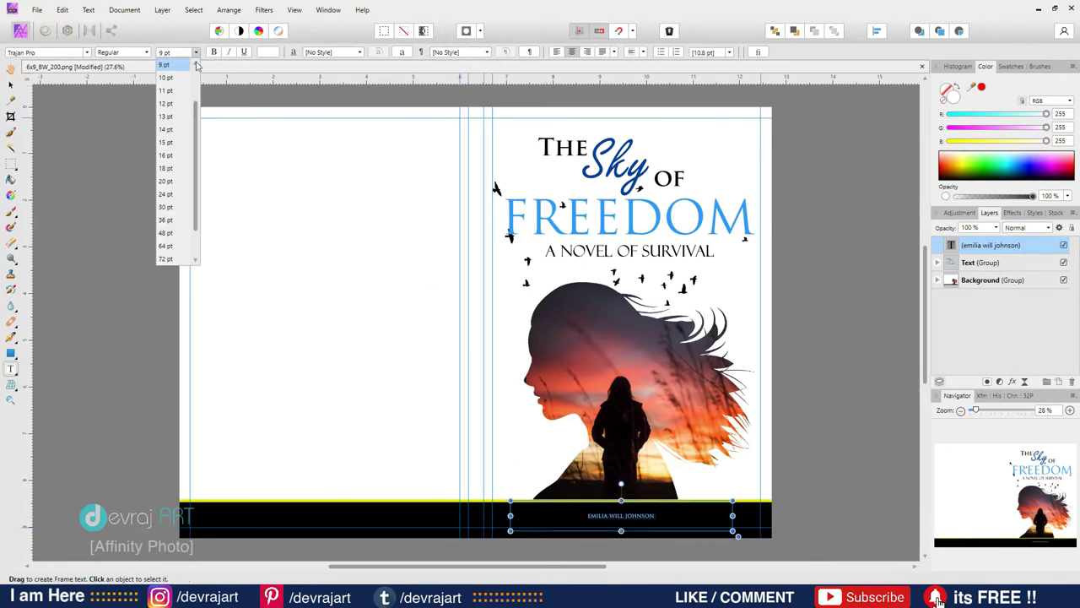
click(166, 206)
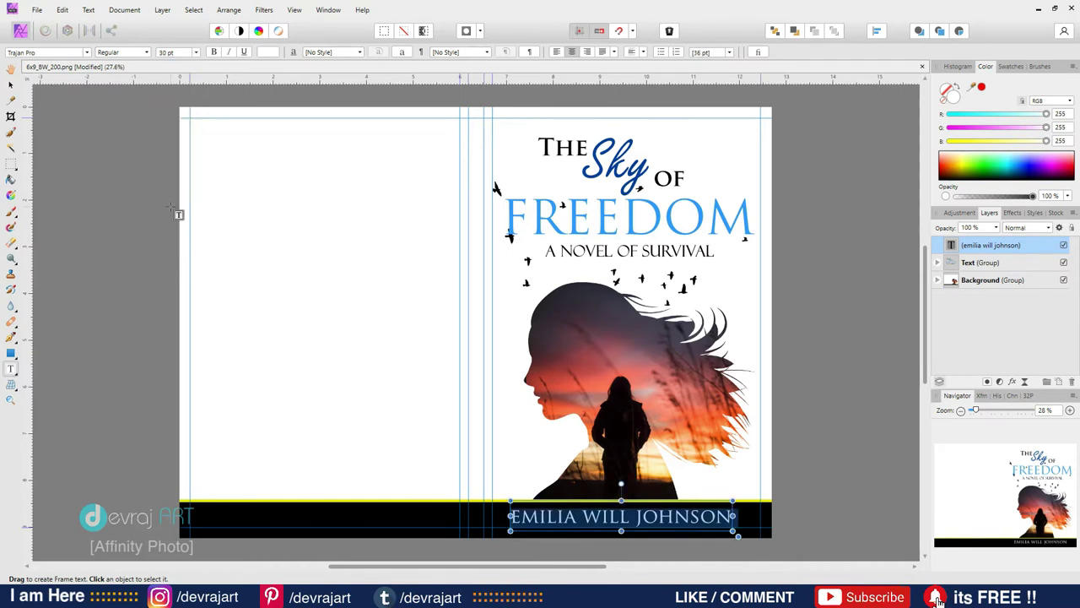
click(10, 86)
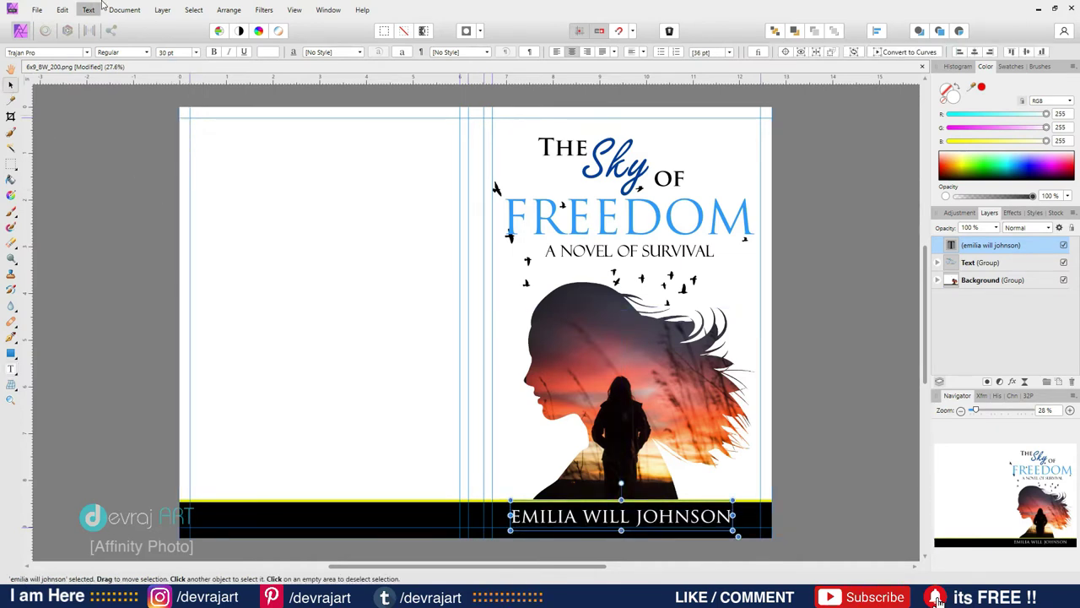
click(820, 240)
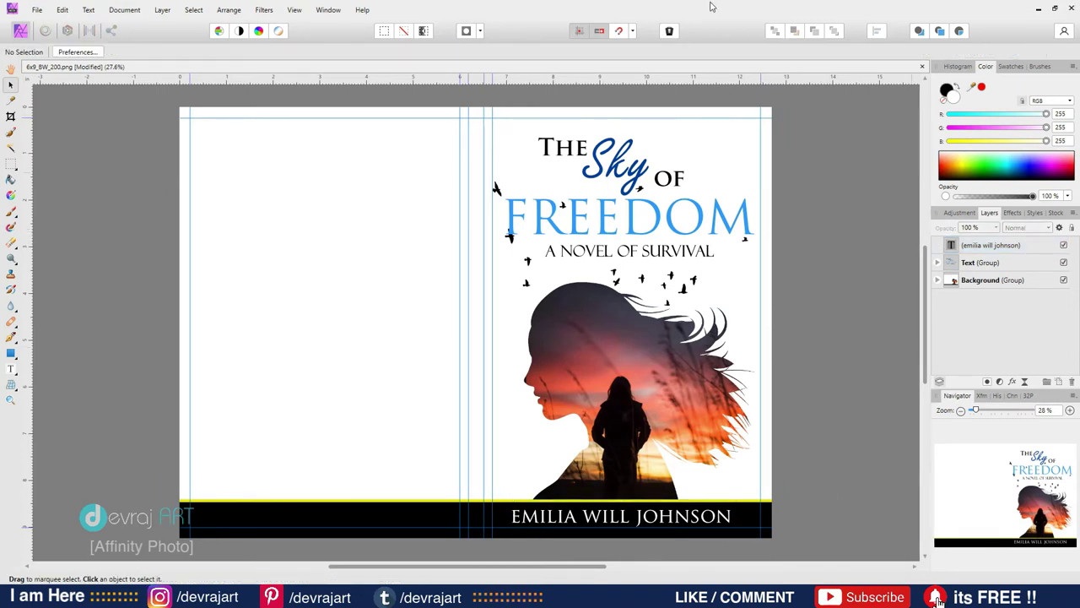
click(12, 369)
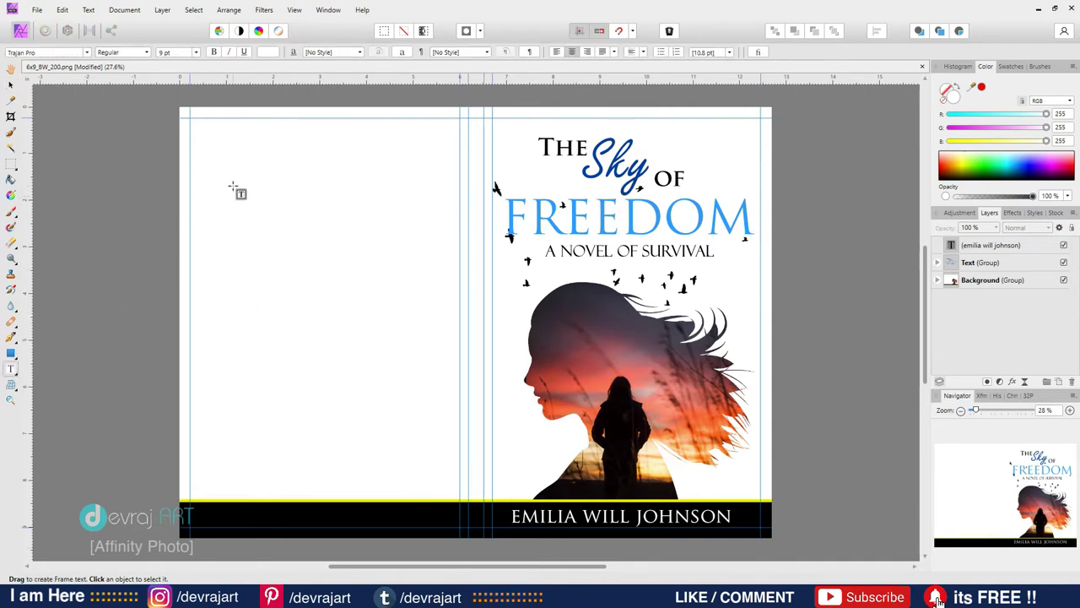
- Paste the blurb into a new text frame on the back cover and make it black
mouse_move(200, 134)
mouse_down()
mouse_move(391, 272)
mouse_move(445, 336)
mouse_up()
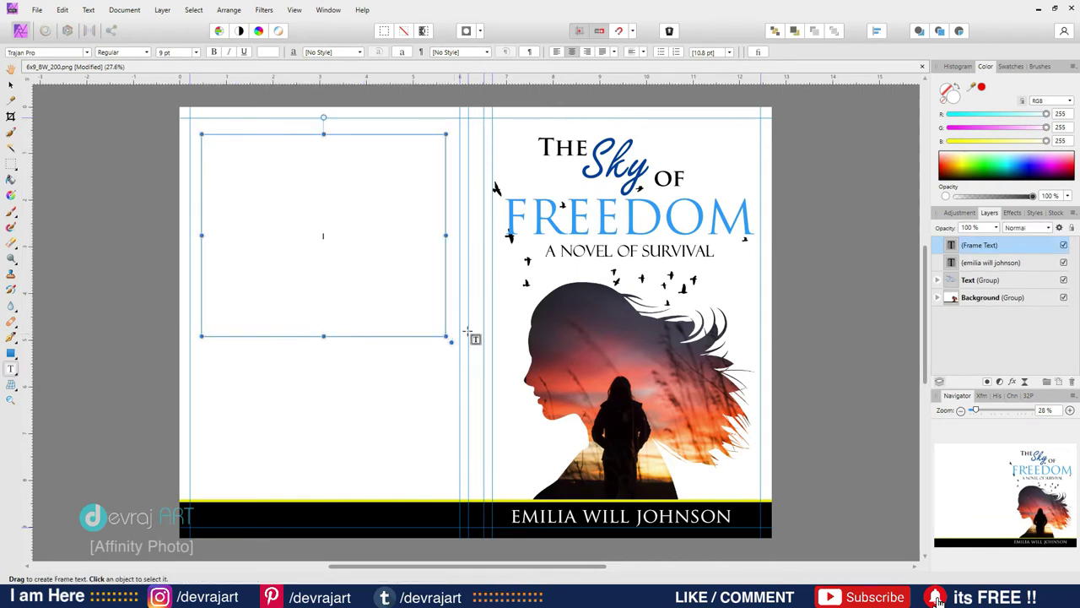
click(270, 52)
key(ctrl+v)
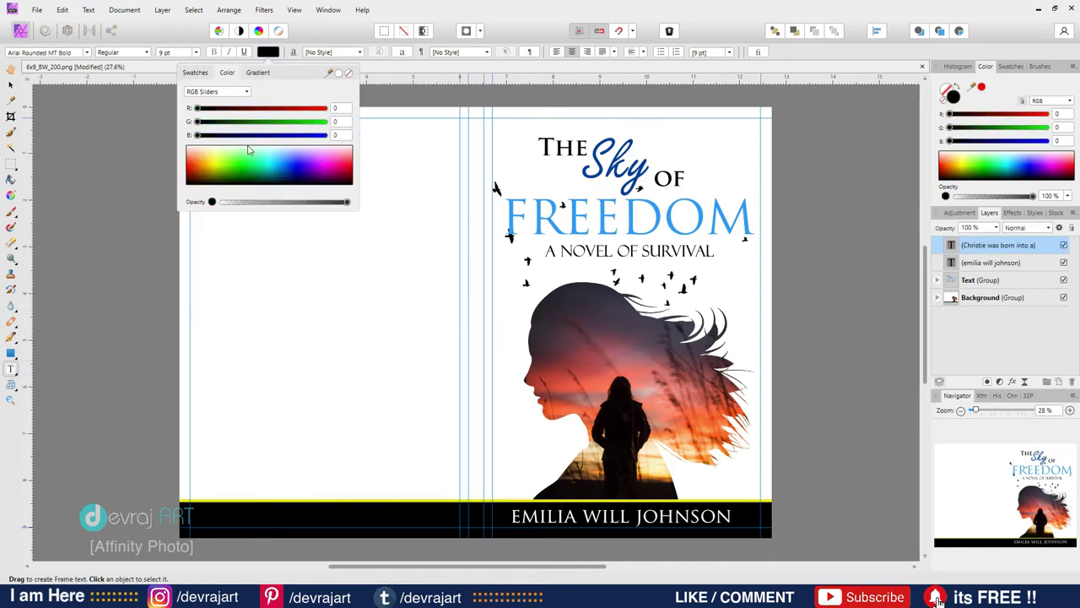
click(310, 164)
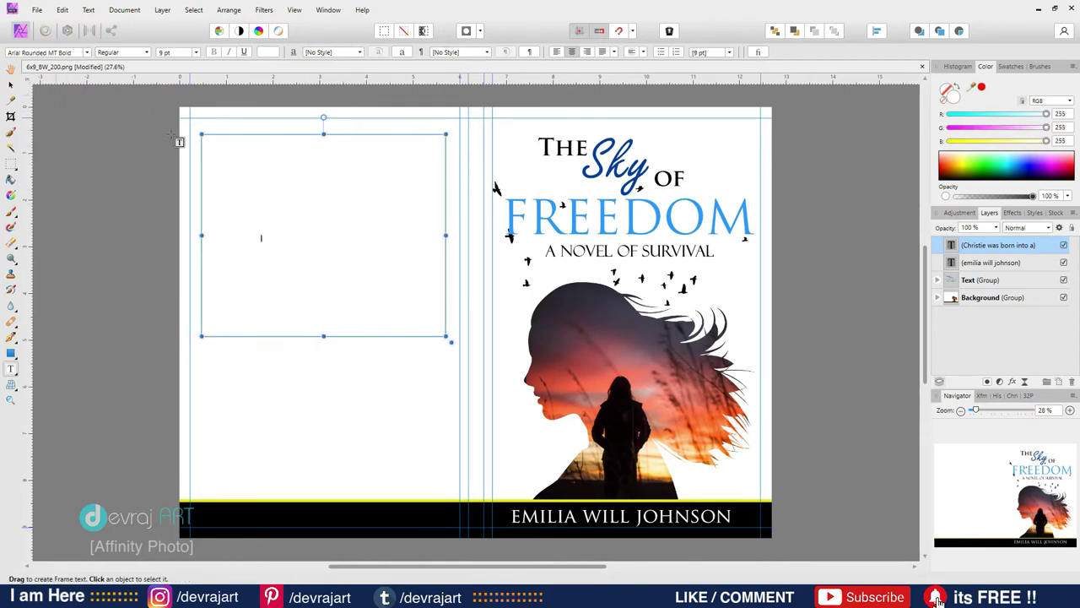
key(ctrl+a)
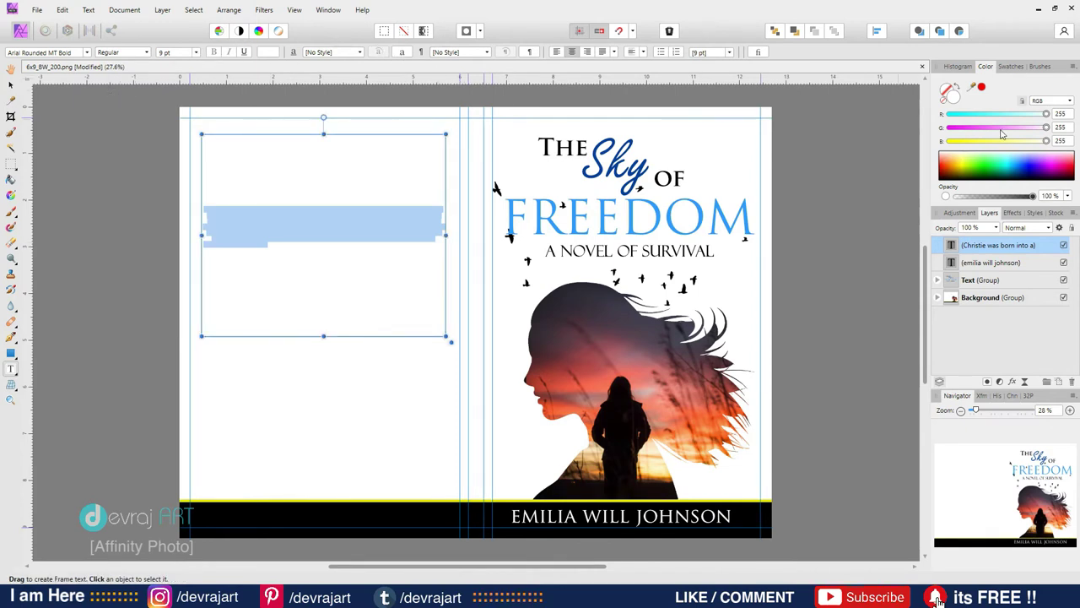
click(955, 98)
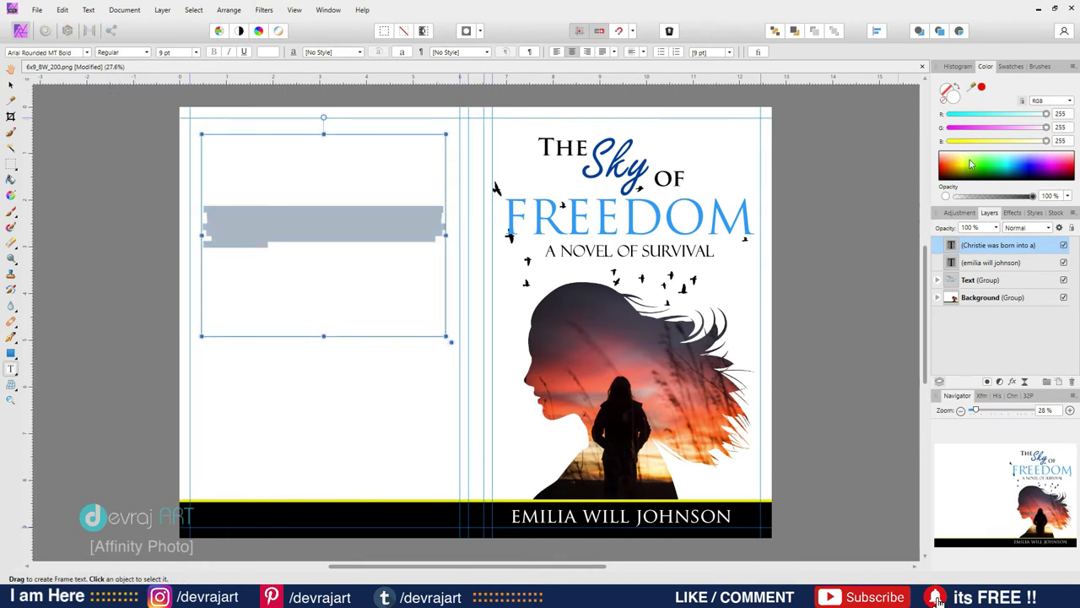
click(970, 164)
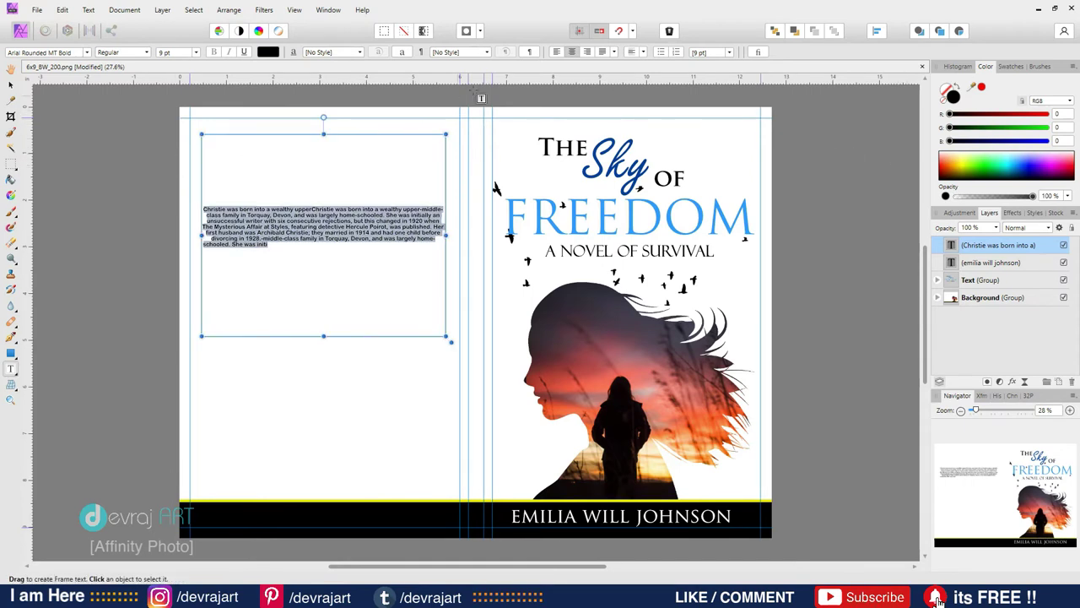
- Justify the blurb paragraph and set it to 14 pt
click(556, 52)
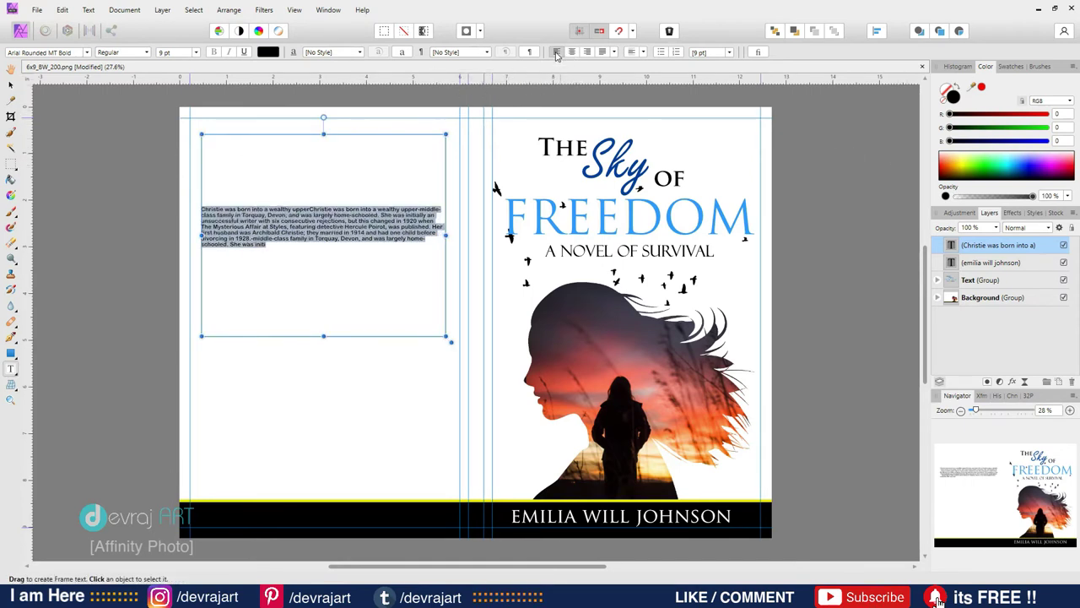
click(603, 52)
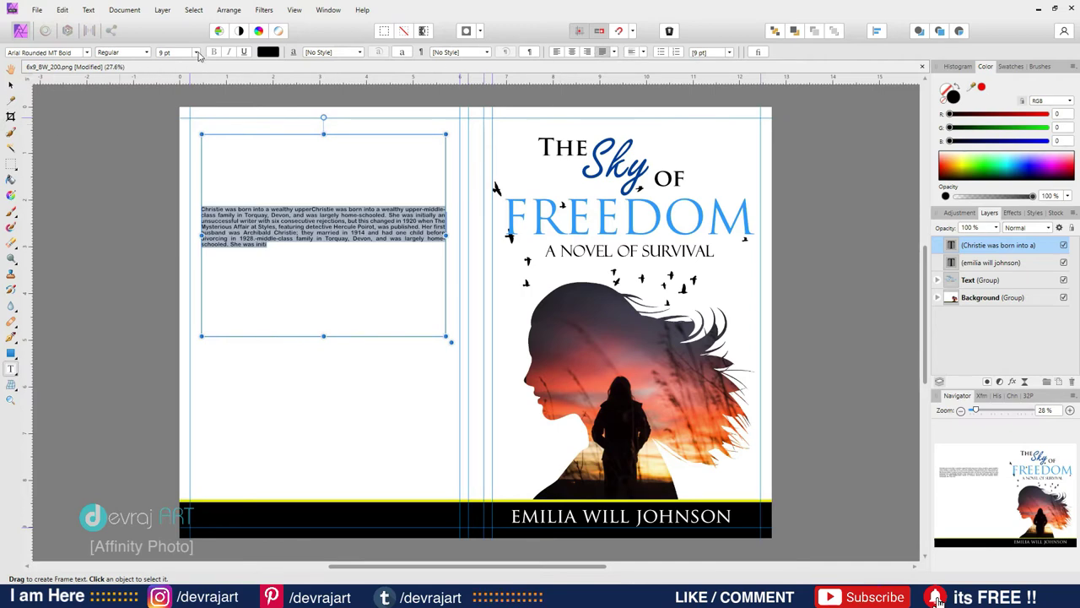
click(197, 52)
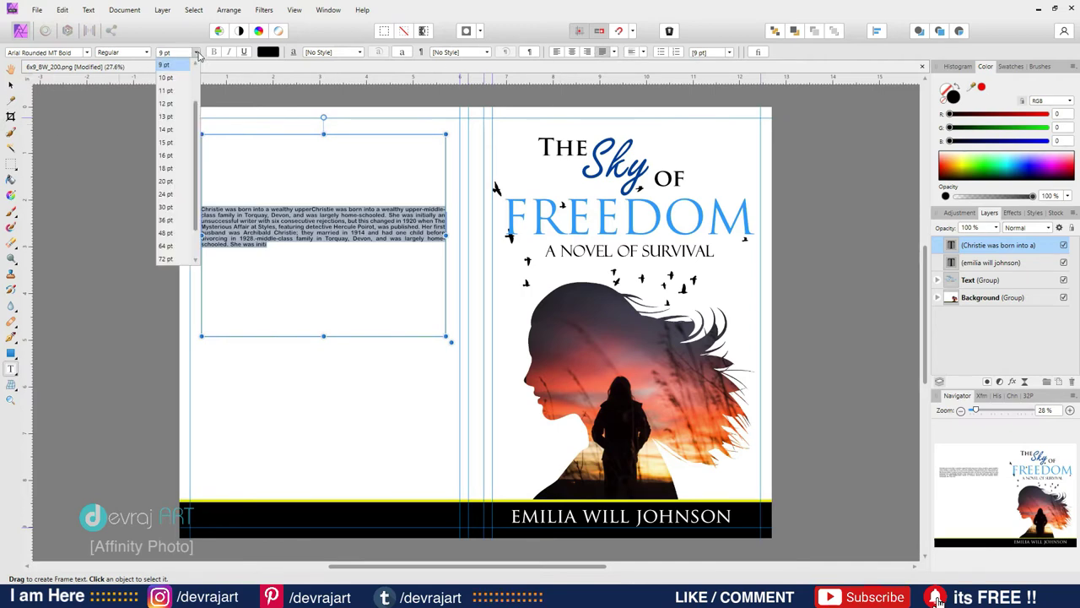
click(172, 128)
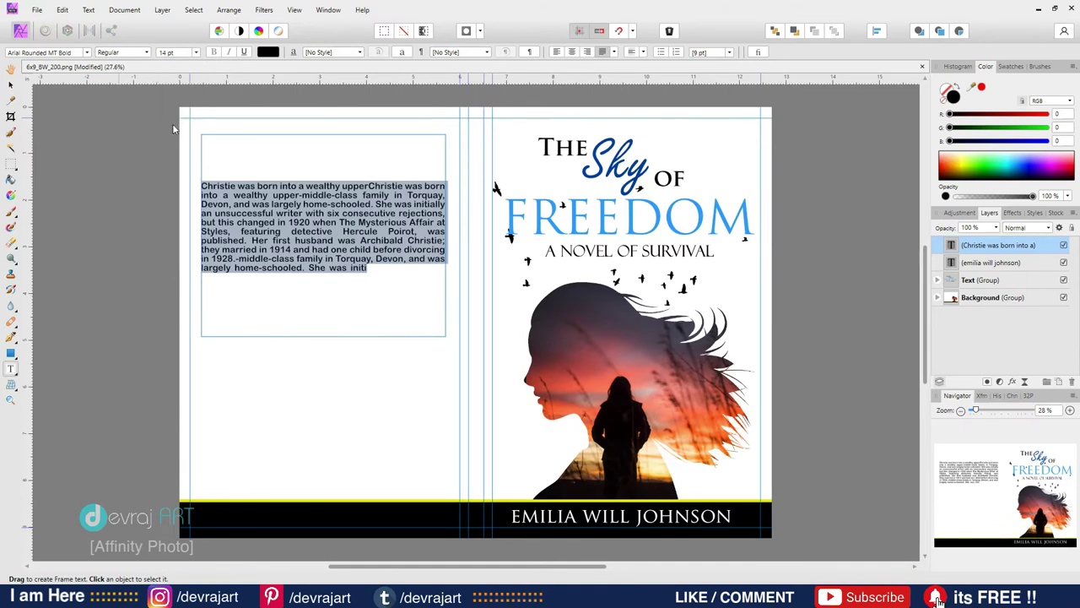
- Position the blurb frame near the top of the back cover
click(11, 85)
drag(276, 205, 272, 171)
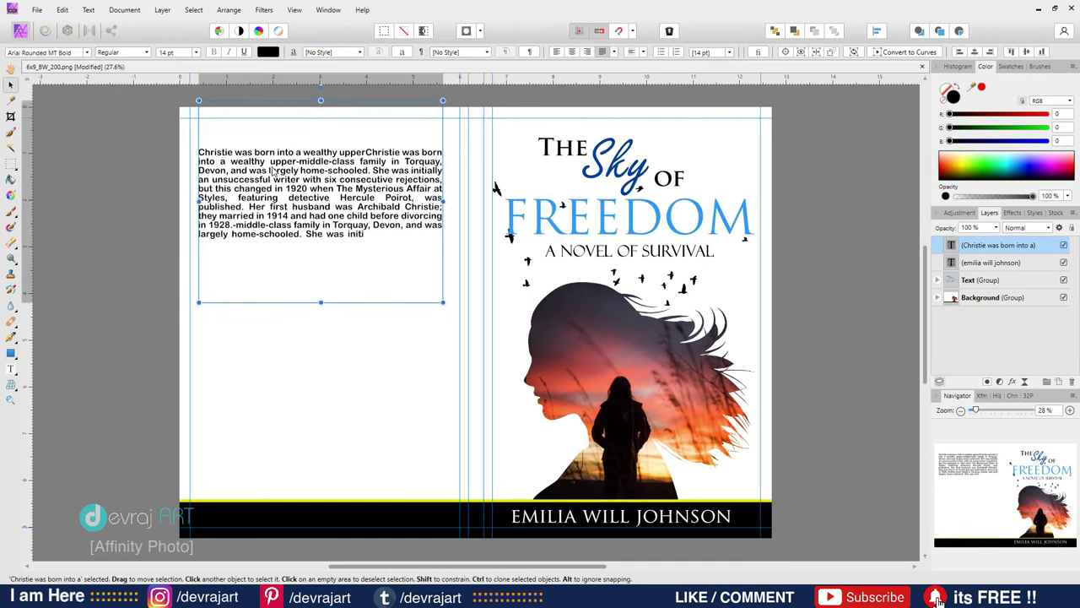
click(808, 250)
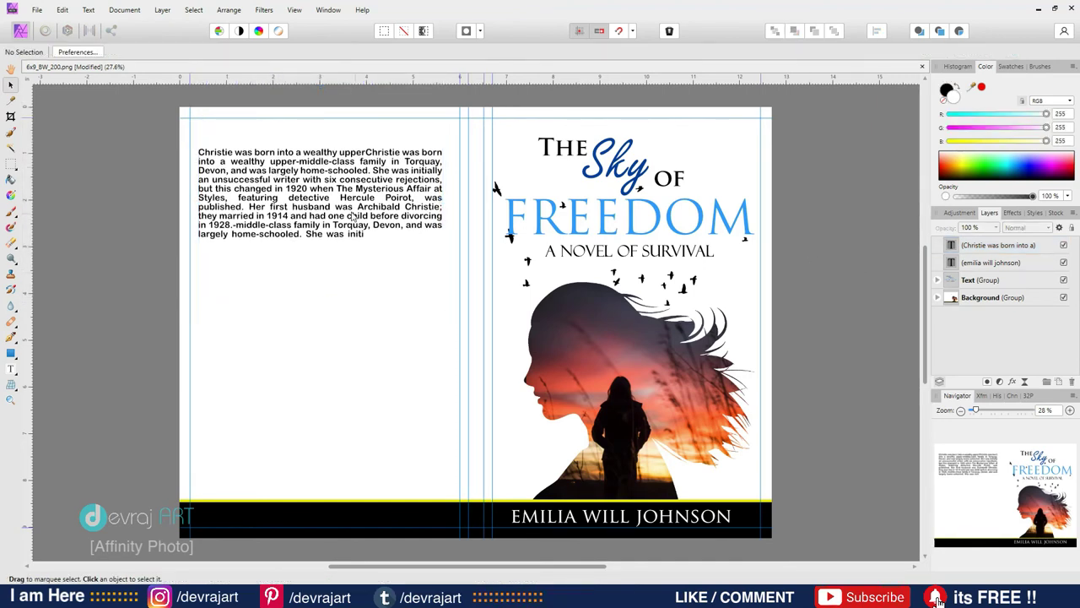
drag(323, 200, 323, 217)
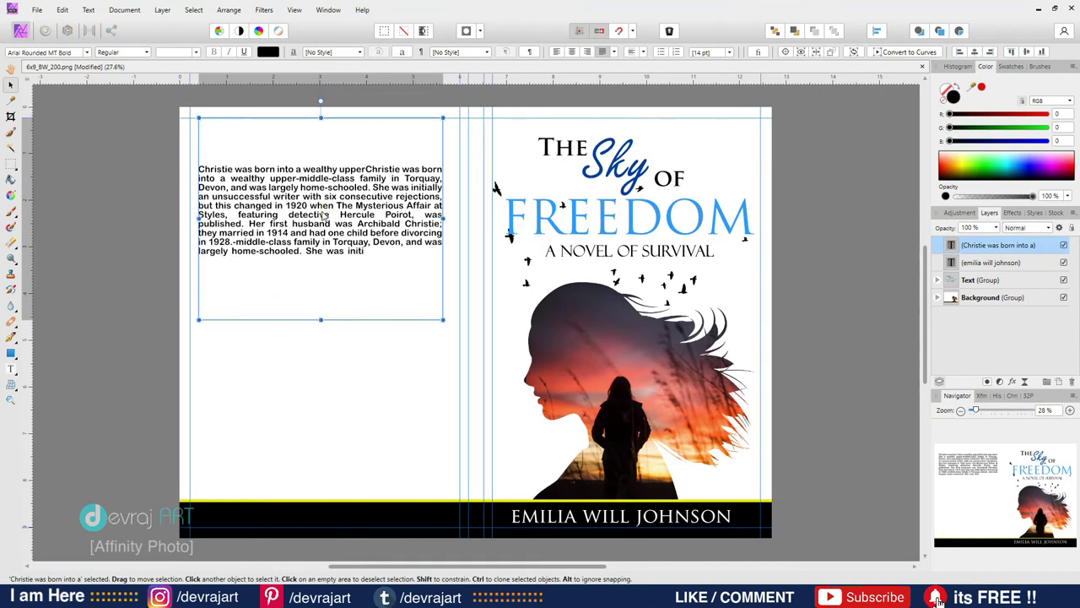
click(814, 211)
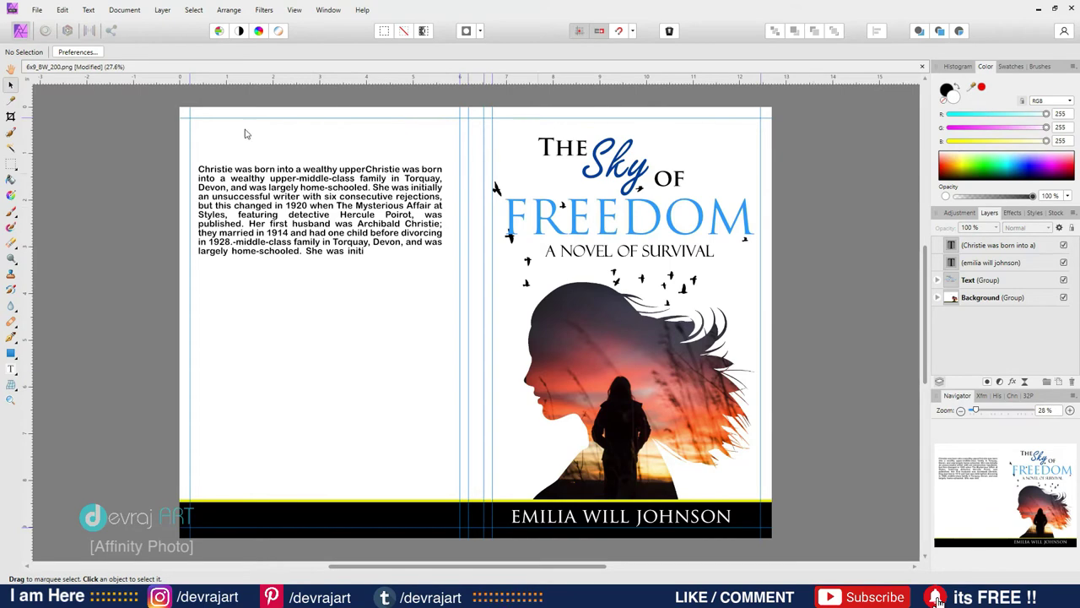
- Place the author photo t.jpg at the left of the back cover
click(37, 10)
mouse_move(31, 143)
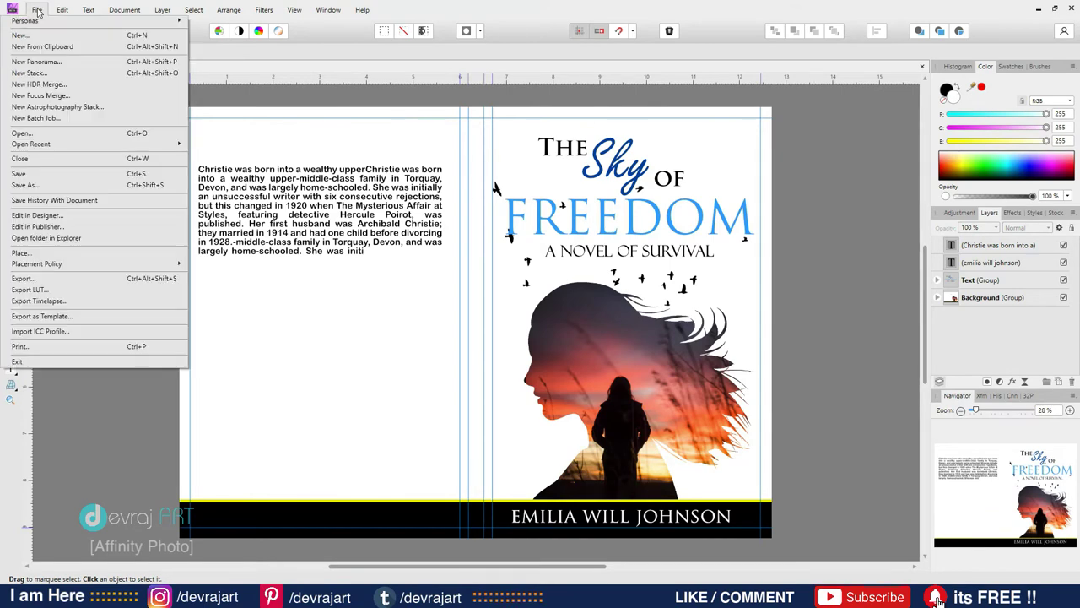
click(33, 254)
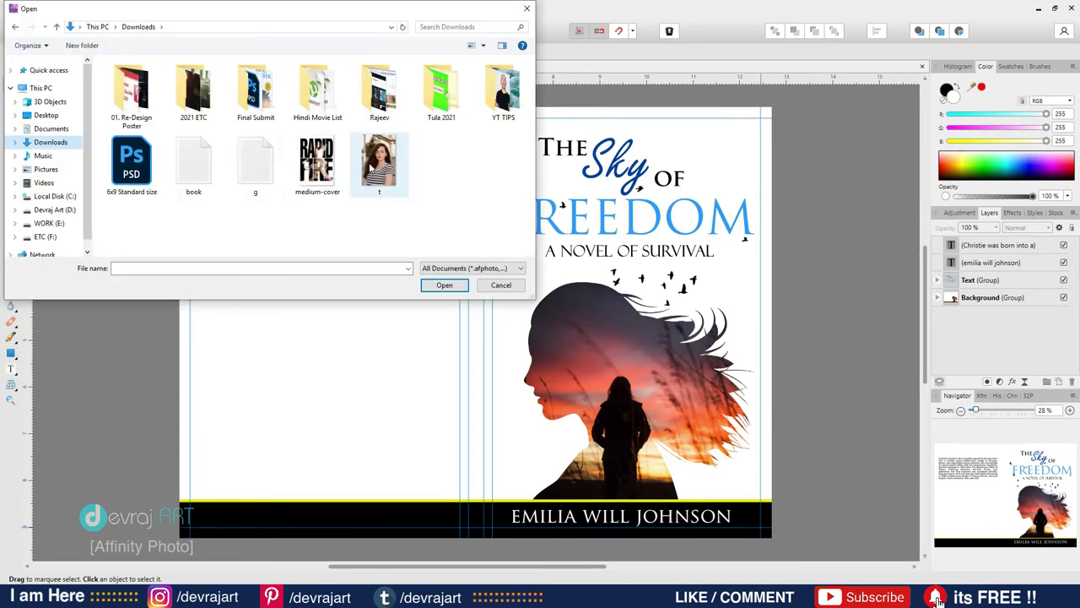
double_click(375, 166)
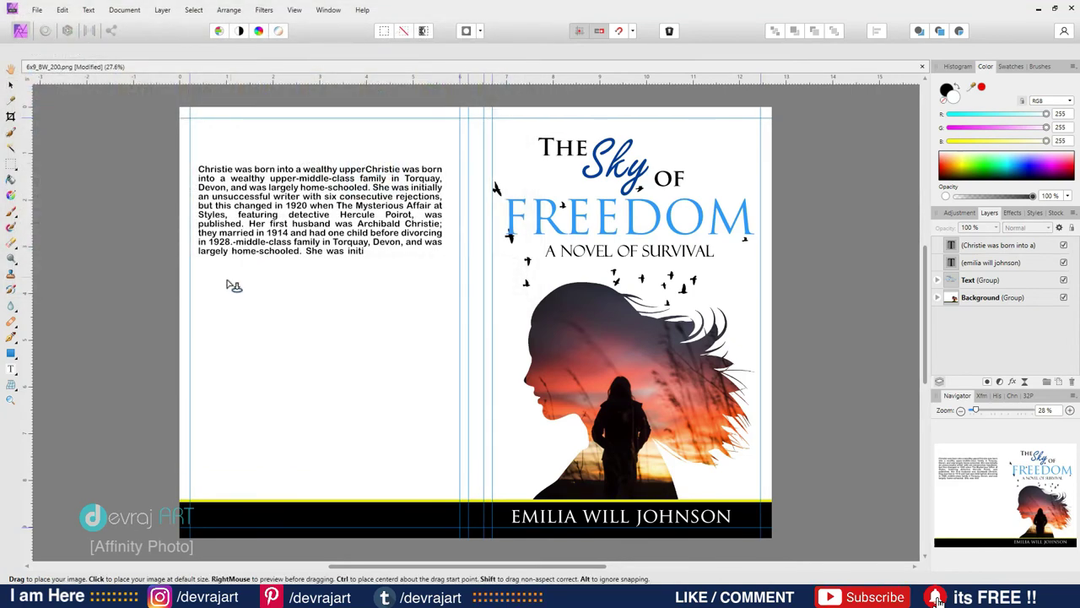
drag(203, 286, 265, 374)
- Duplicate the blurb frame, move the copy beside the photo and narrow it
click(320, 210)
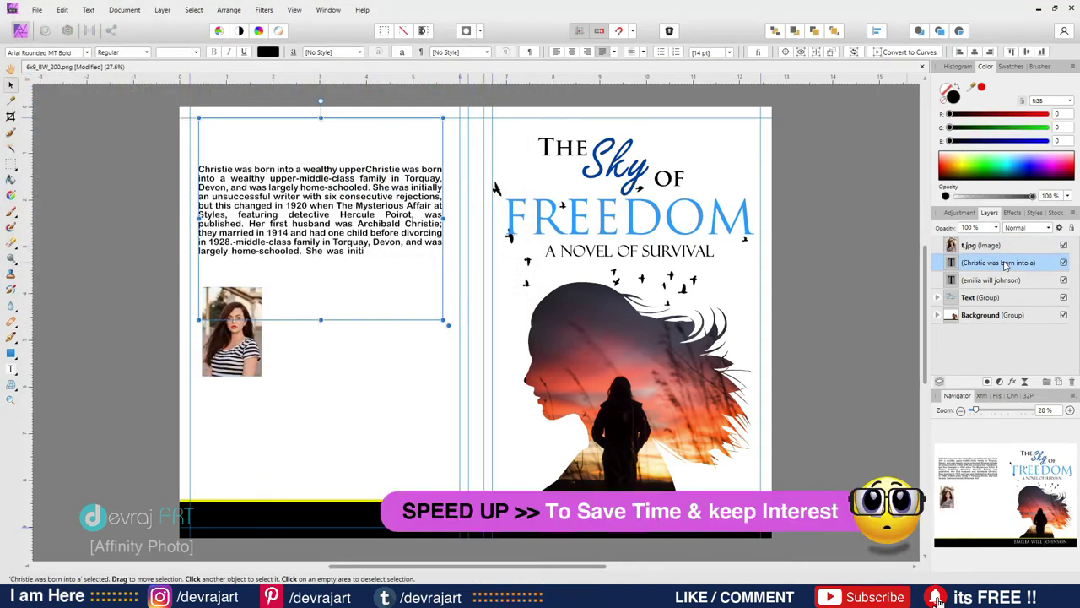
key(ctrl+j)
mouse_move(320, 211)
mouse_down()
mouse_move(359, 238)
mouse_move(390, 336)
mouse_up()
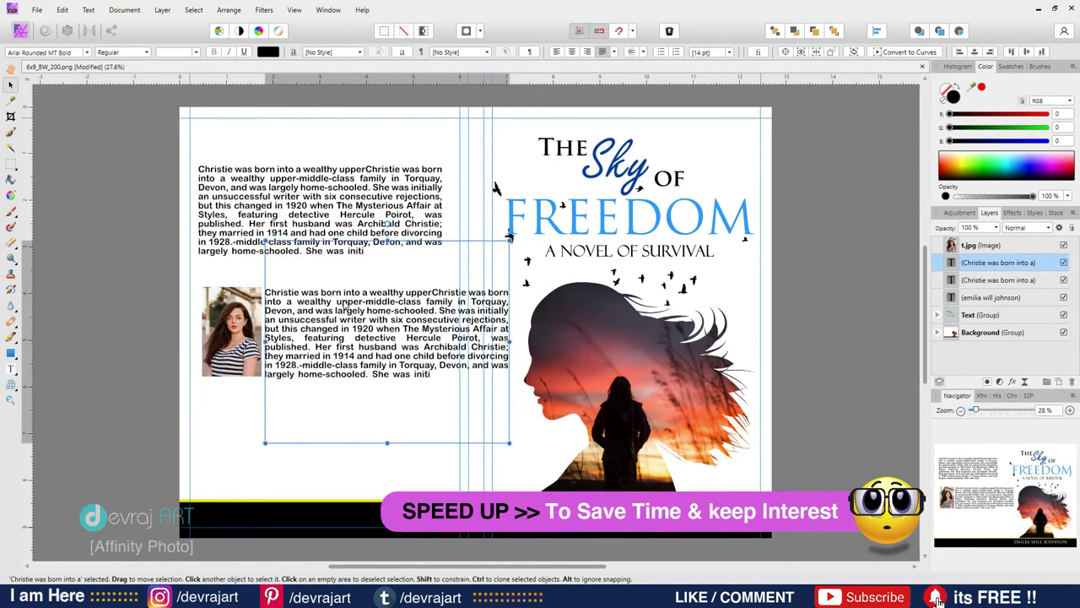
drag(509, 339, 444, 341)
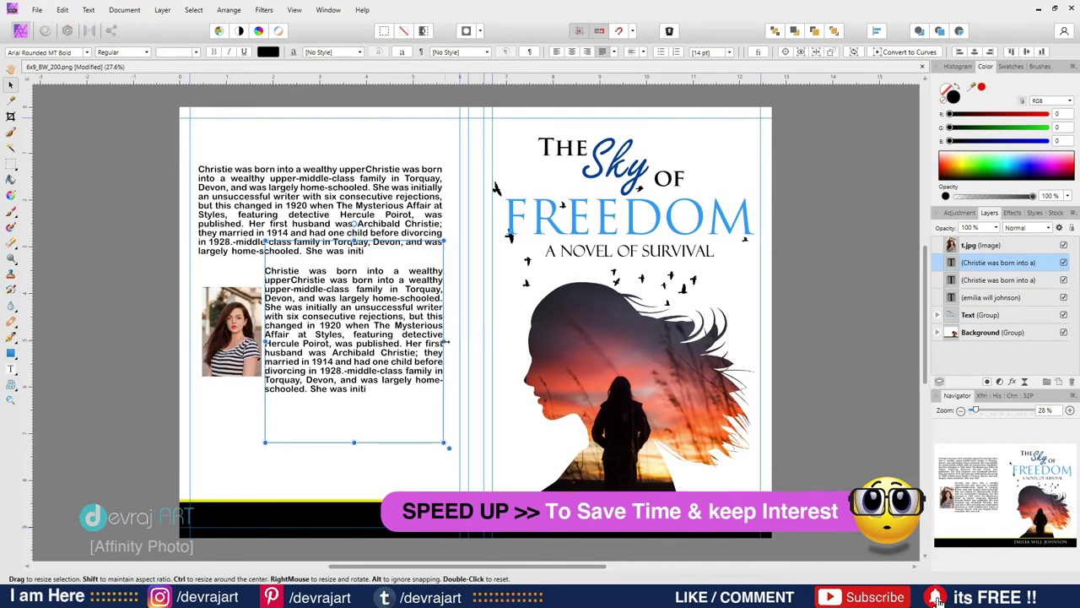
- Trim the copied blurb to end at 'published.' and nudge it into place
click(11, 369)
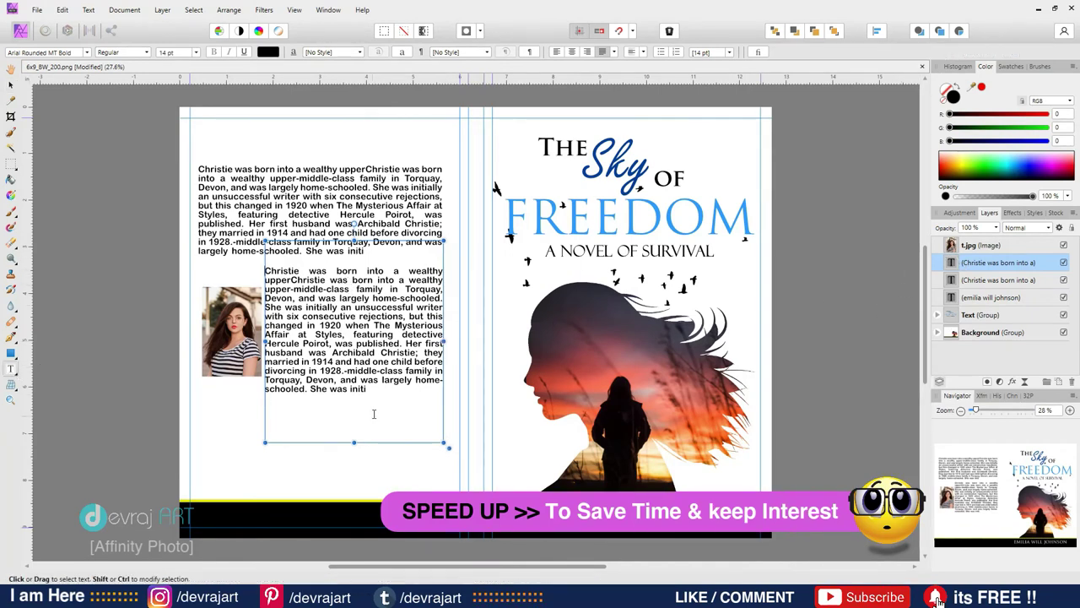
drag(371, 389, 402, 344)
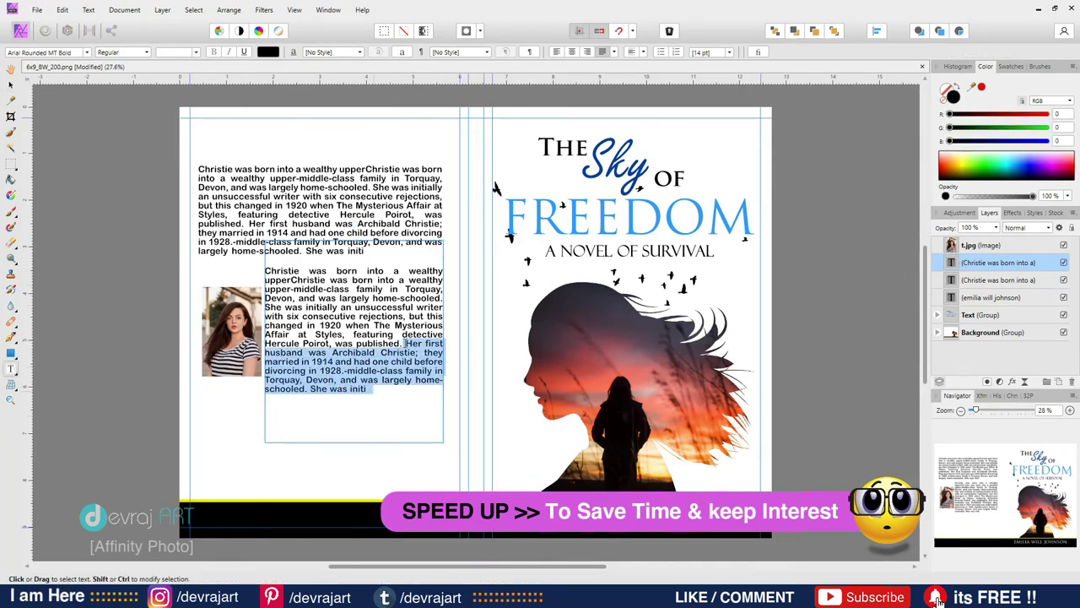
key(BackSpace)
click(10, 86)
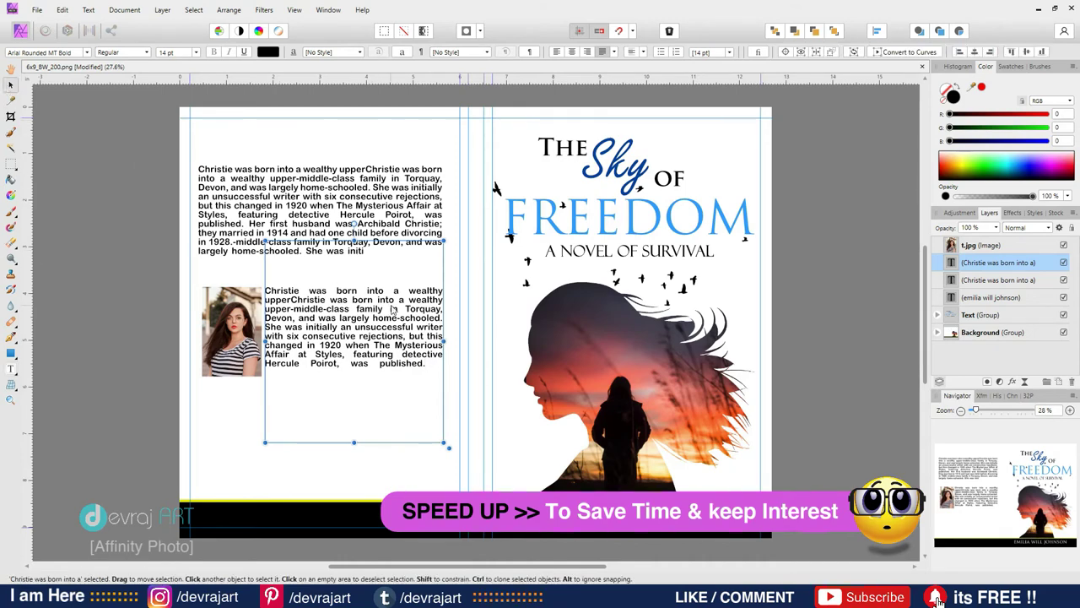
drag(391, 307, 393, 311)
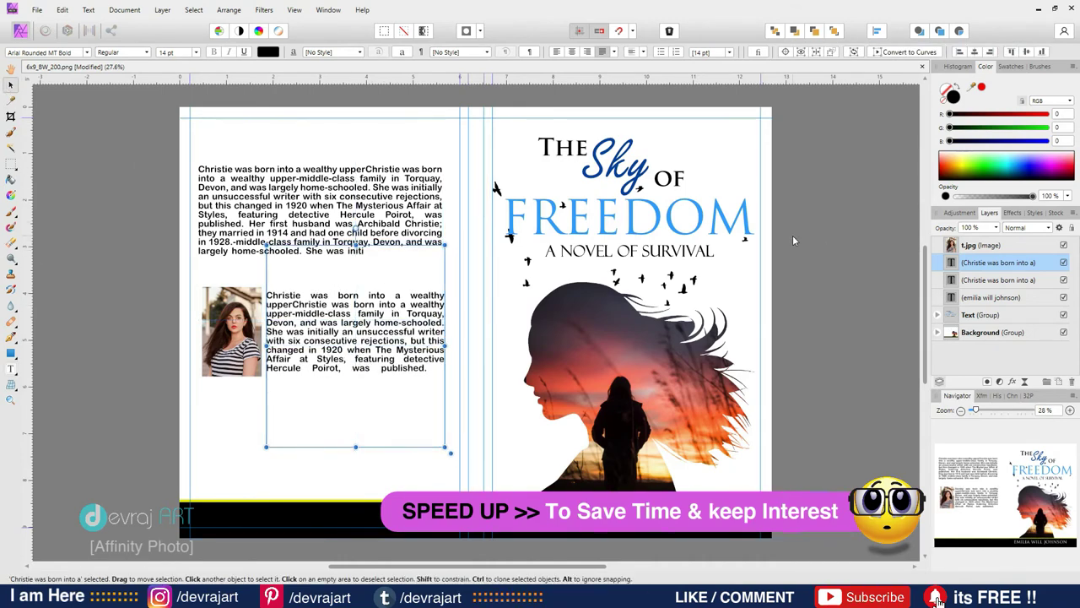
click(969, 245)
- Enable an 8.5 px Outline layer effect on the author photo
click(1009, 382)
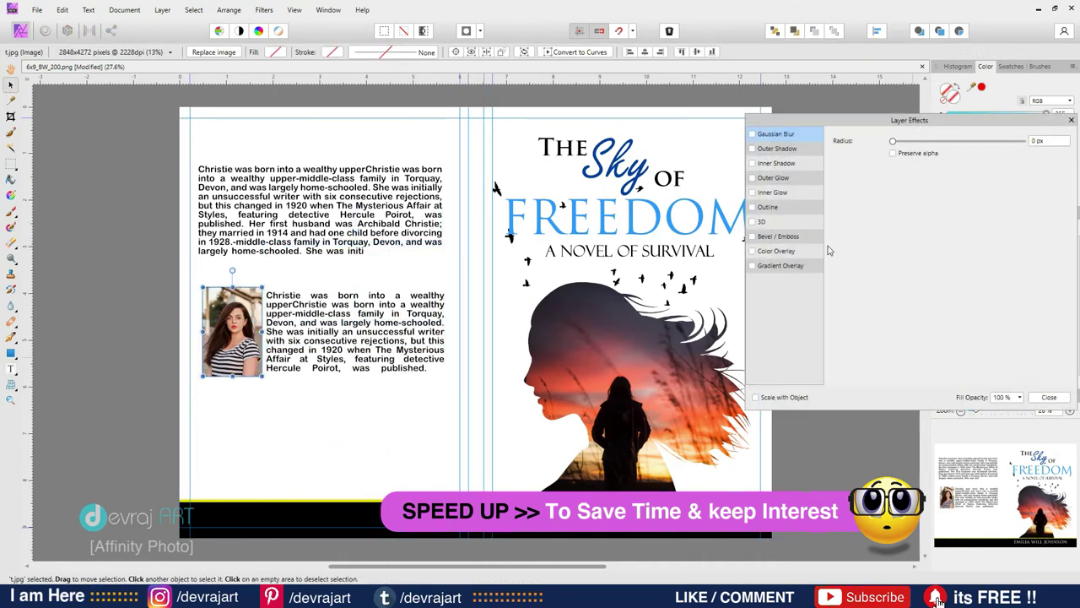
click(752, 208)
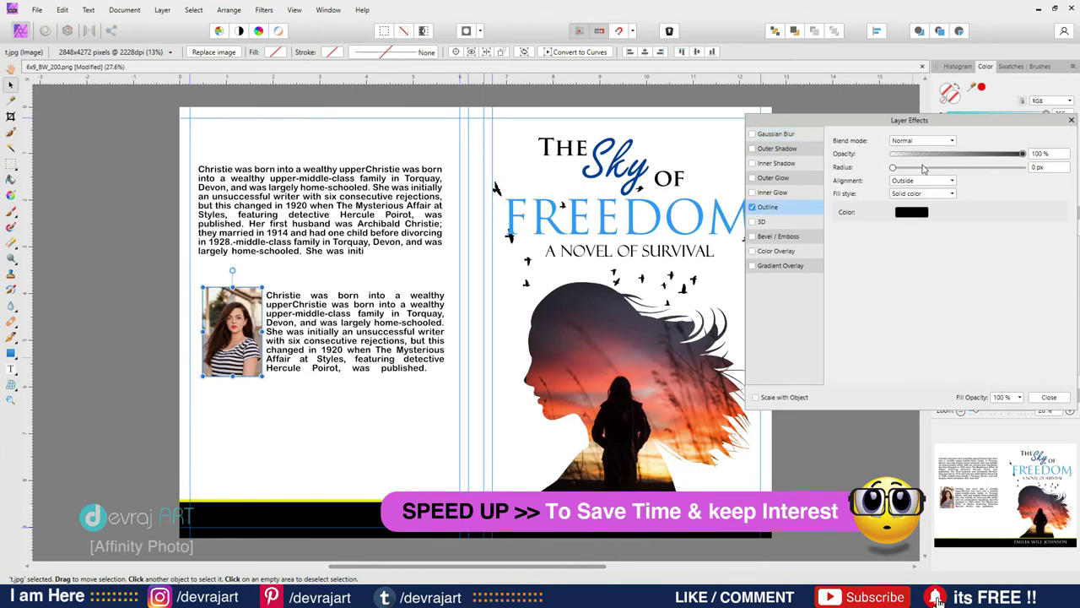
drag(894, 168, 944, 167)
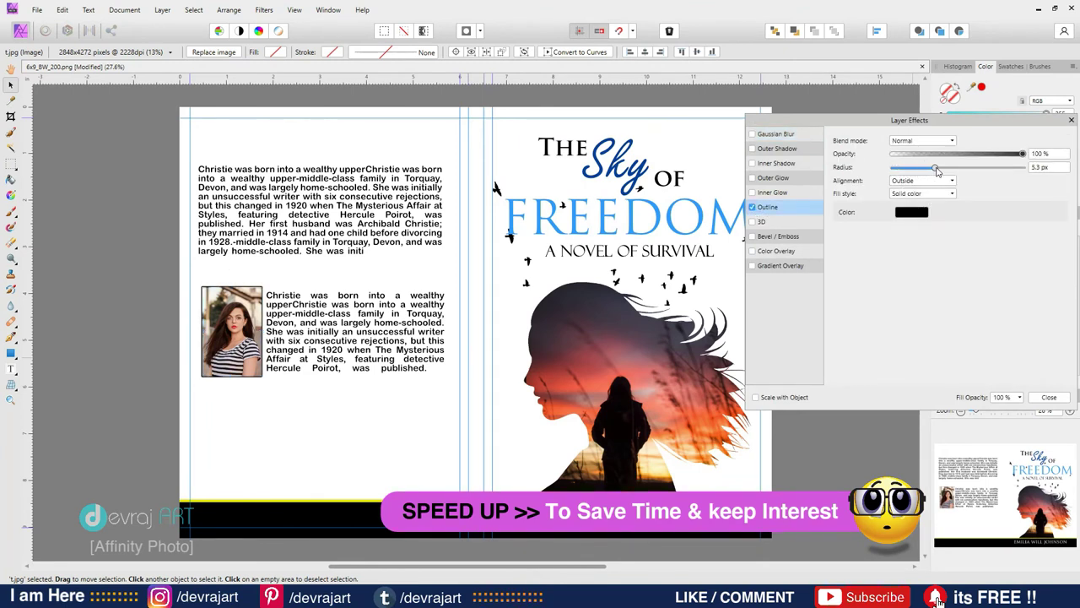
click(911, 212)
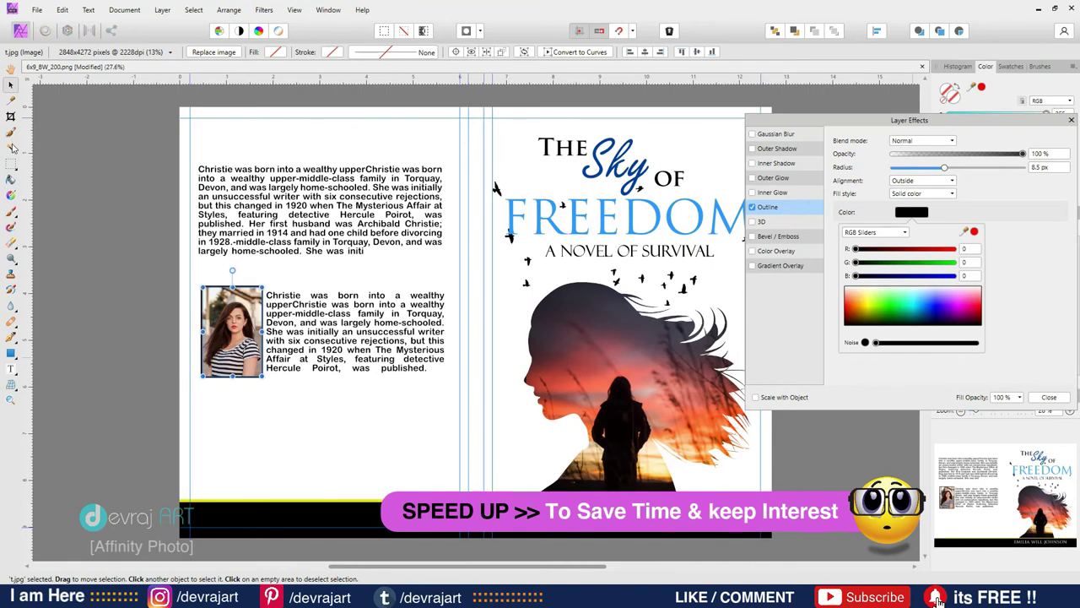
- Colour the photo outline orange and close Layer Effects
click(11, 101)
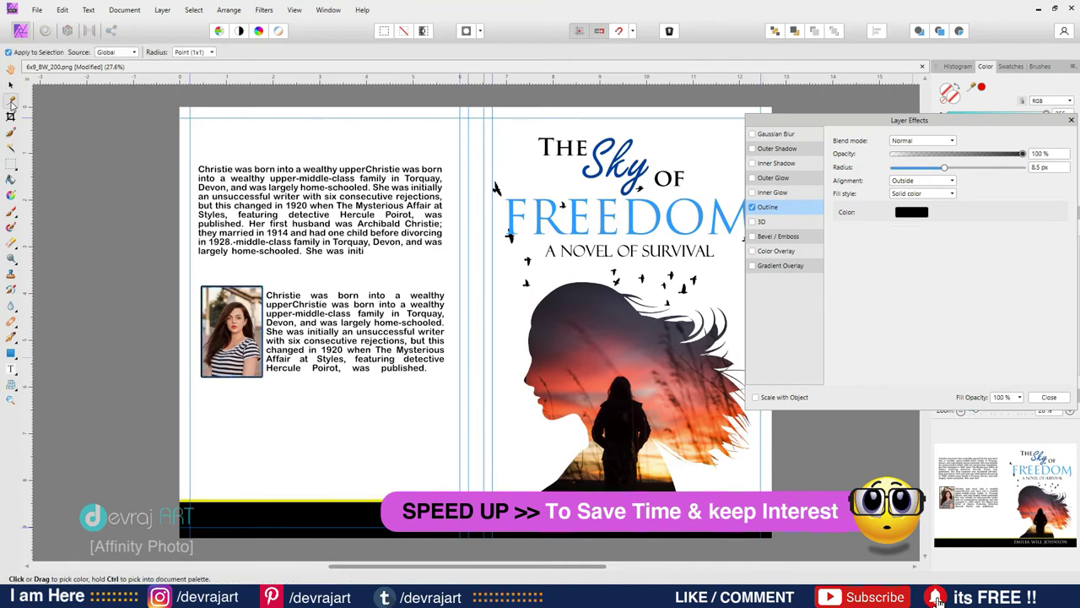
click(922, 212)
drag(869, 303, 856, 309)
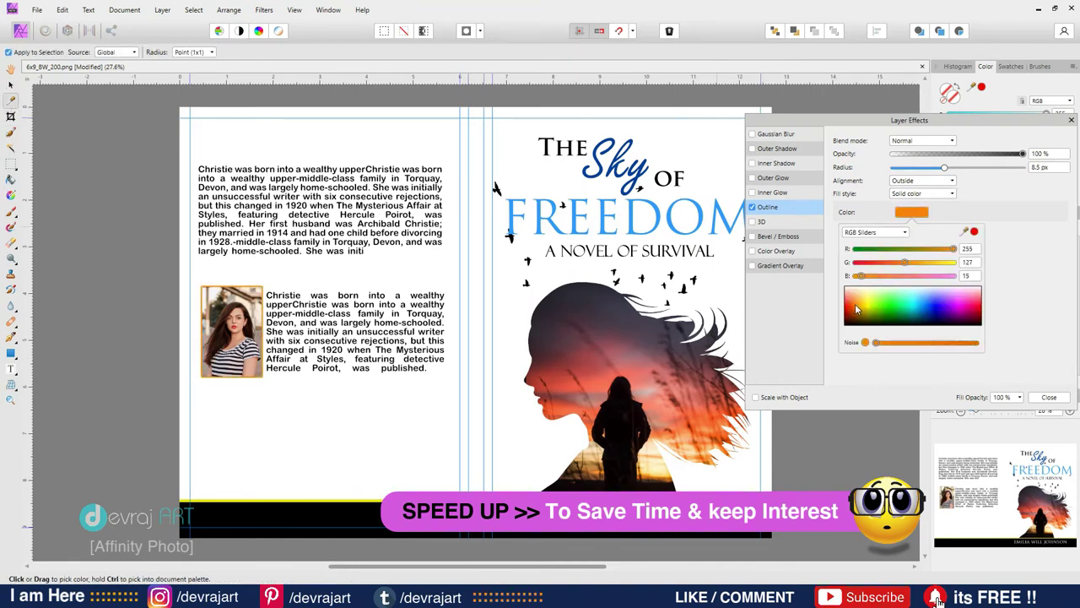
click(1051, 398)
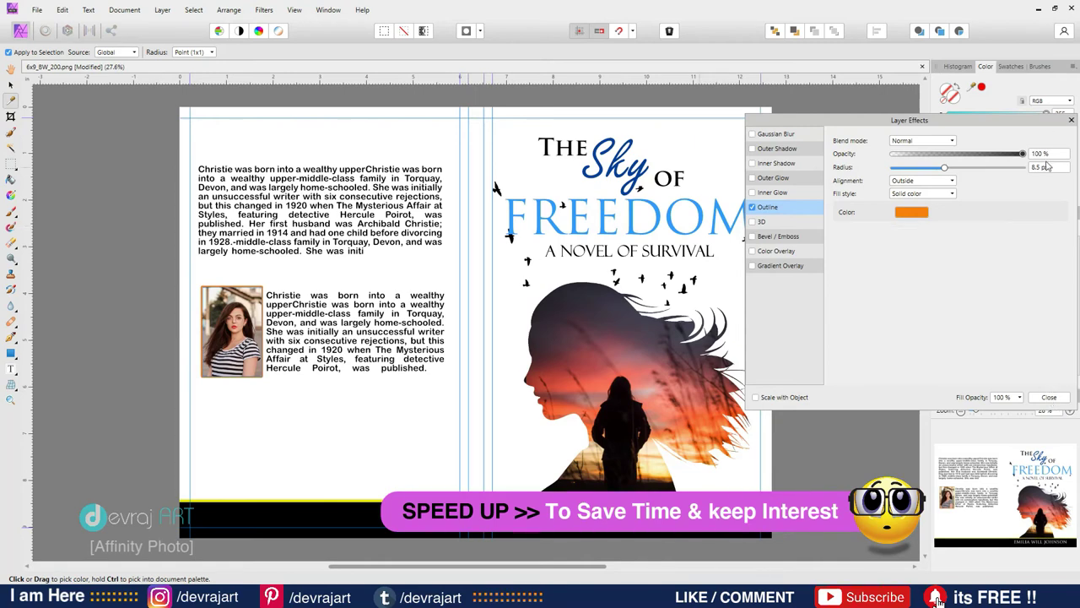
click(1050, 397)
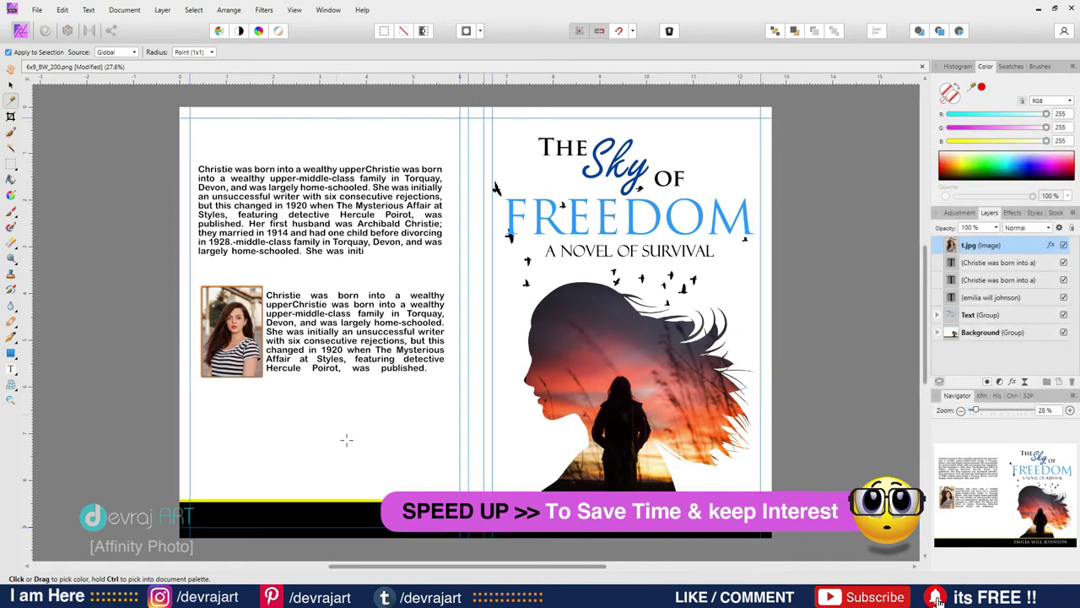
click(37, 10)
- Place the isbn barcode image at the back cover's lower right
click(50, 253)
click(379, 165)
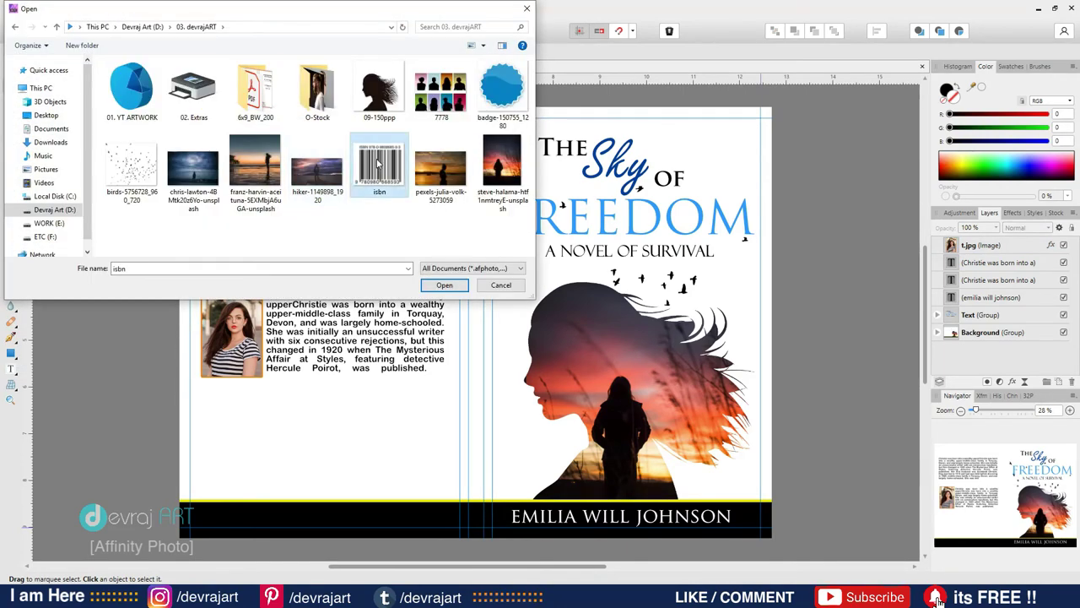
double_click(379, 165)
drag(368, 436, 446, 494)
- Add a new empty pixel layer above the barcode
key(m)
scroll(591, 338, down, 2)
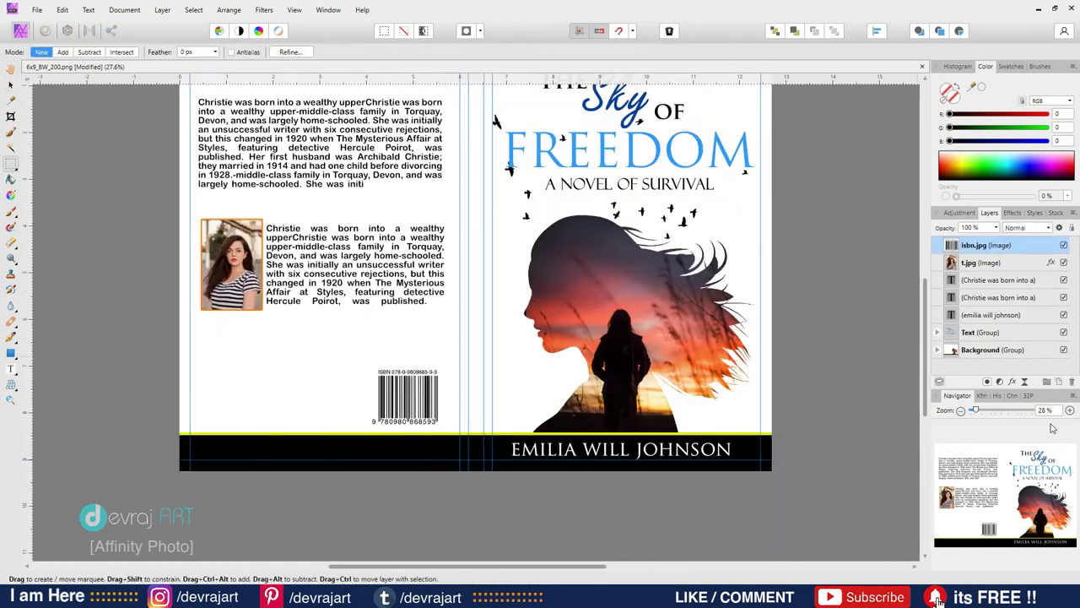
click(1062, 384)
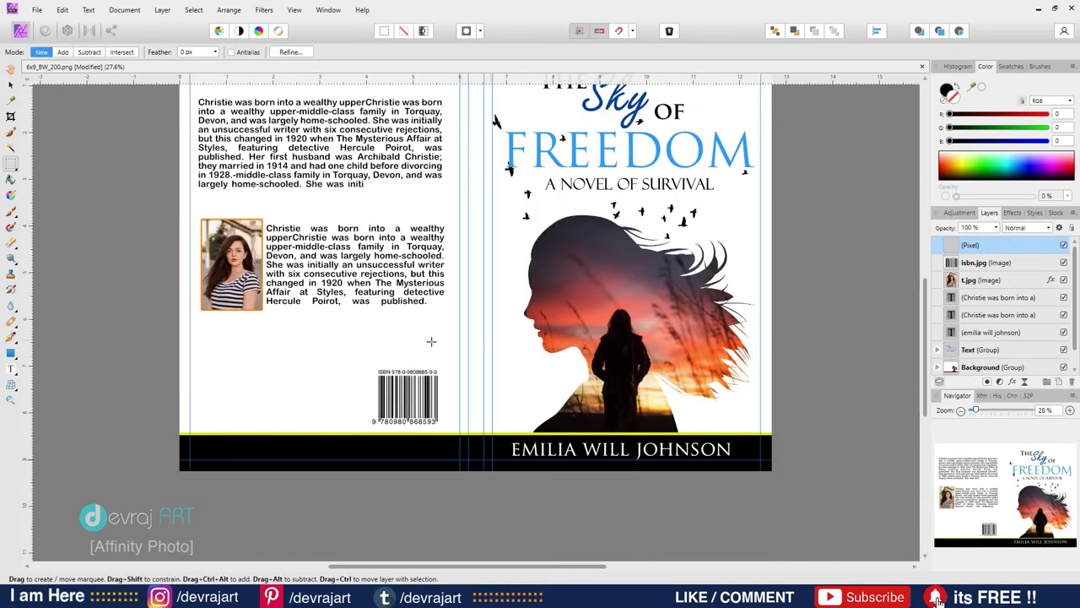
- Flood-fill a thin marquee strip below the blurb black, deselect, and mask its layer
drag(320, 337, 428, 337)
click(10, 179)
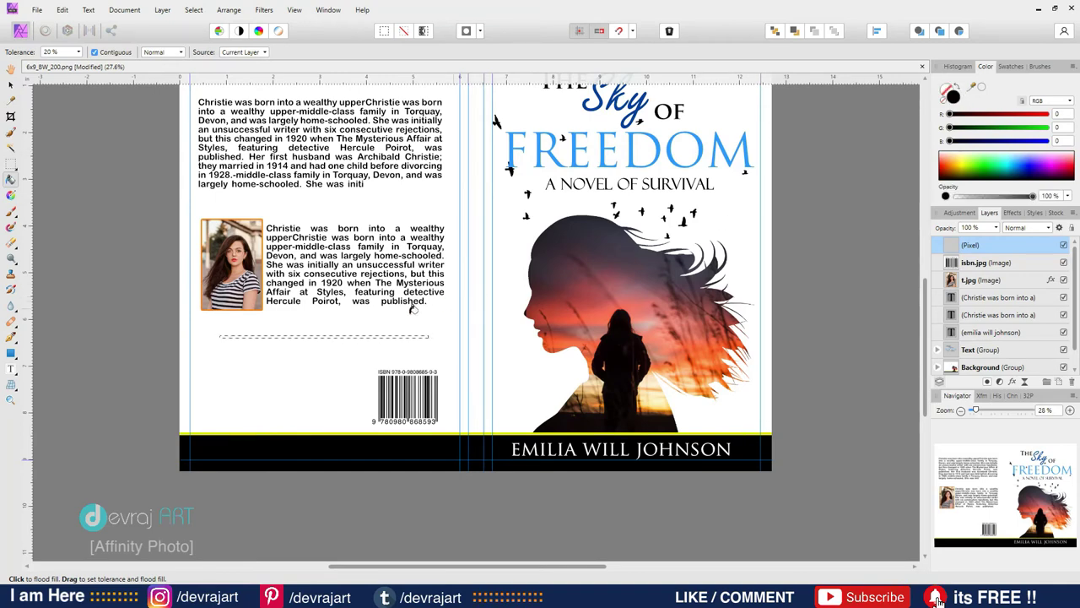
scroll(232, 317, up, 4)
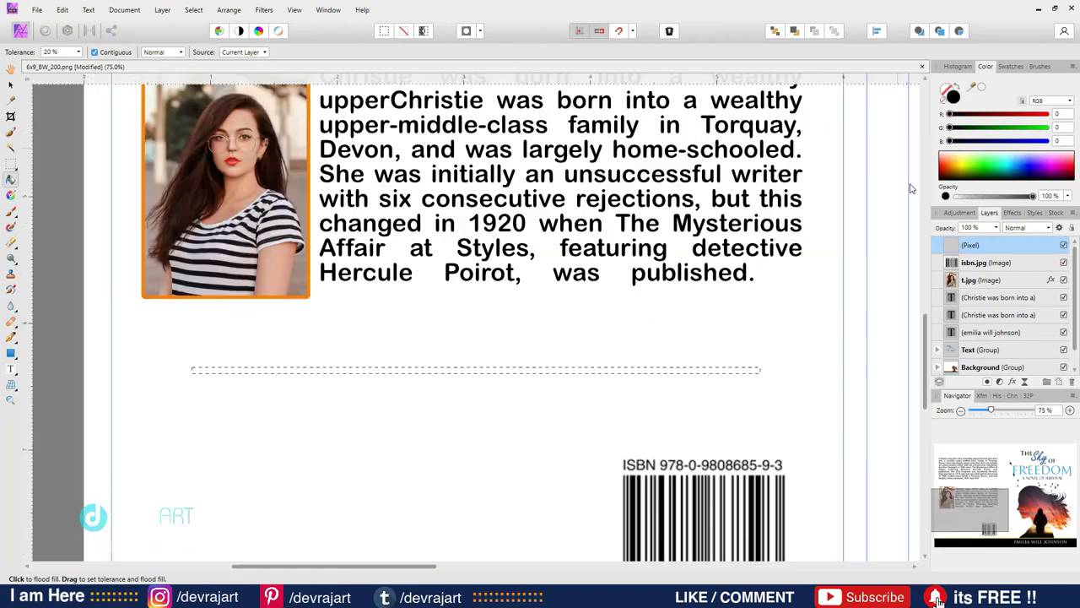
click(555, 369)
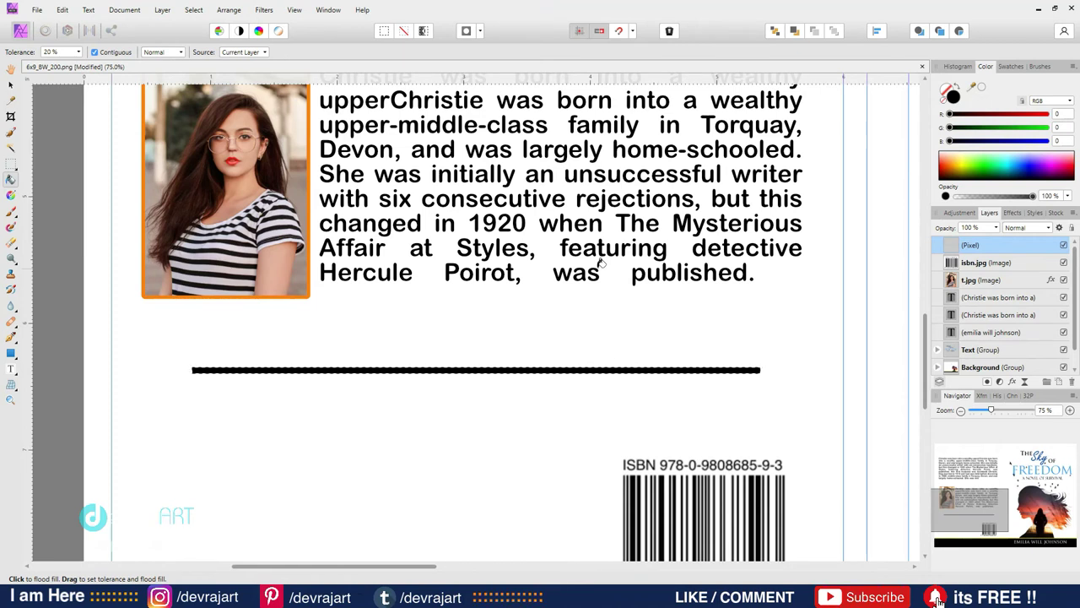
key(ctrl+d)
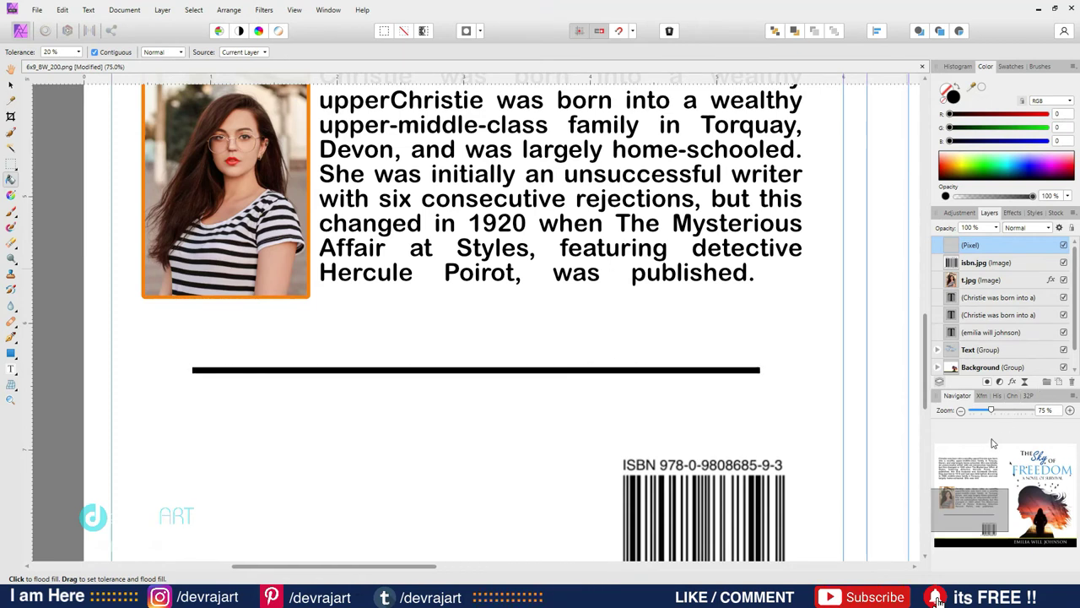
click(988, 382)
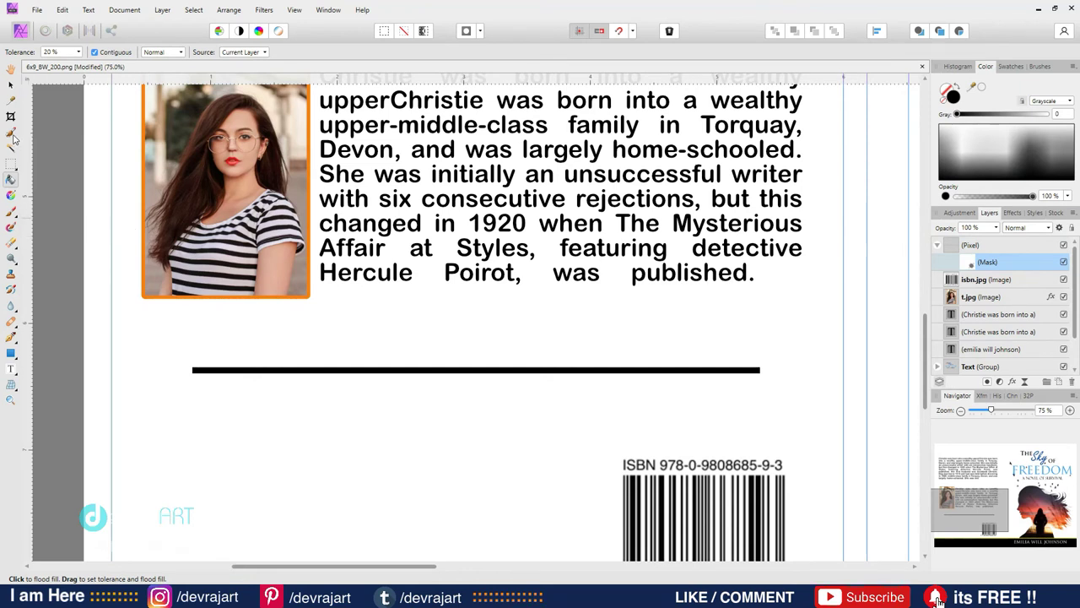
- Paint the divider line's mask with a large, fully soft, full-opacity brush to fade its left and right ends
click(14, 212)
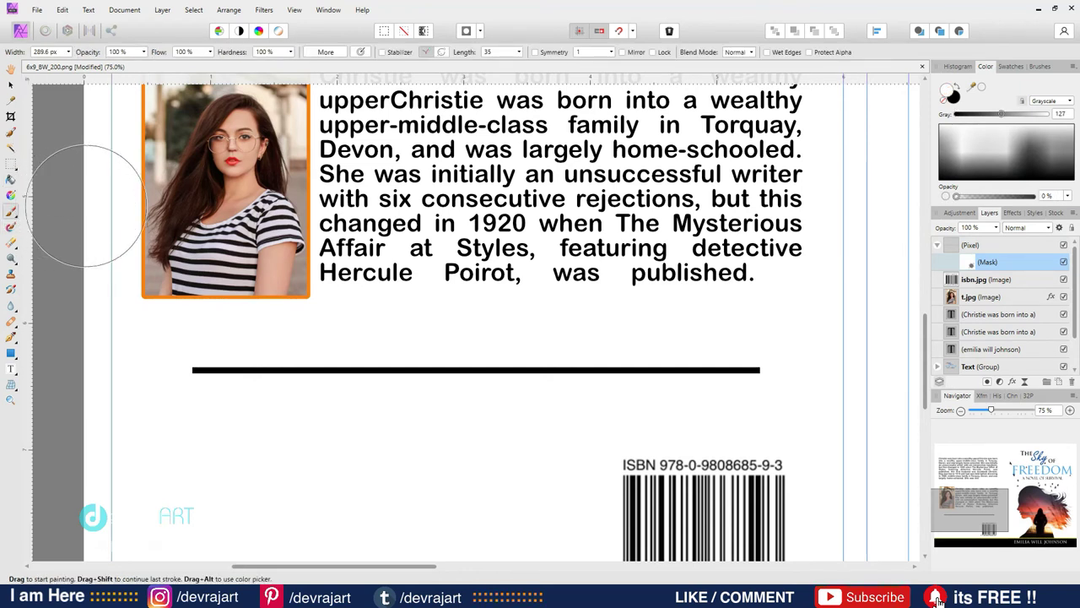
drag(290, 52, 203, 61)
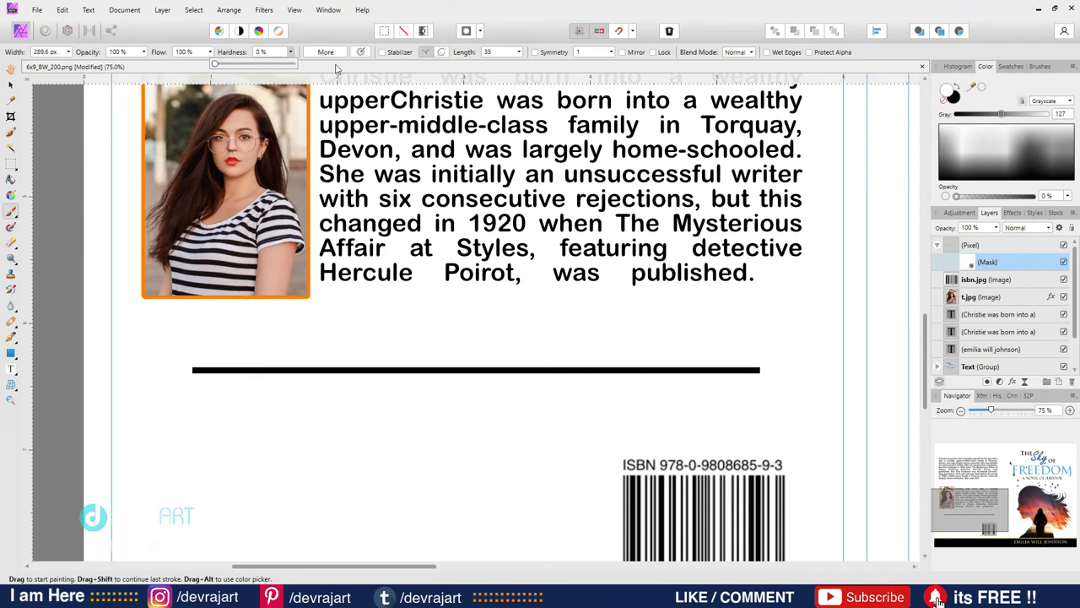
click(145, 52)
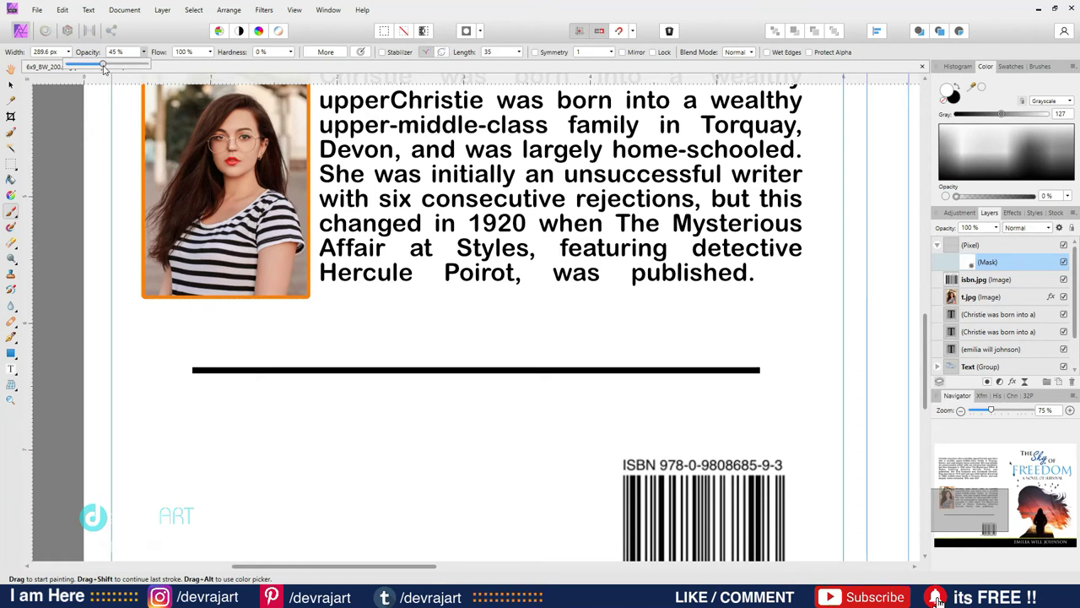
mouse_move(762, 371)
mouse_down()
mouse_move(810, 368)
mouse_move(743, 369)
mouse_up()
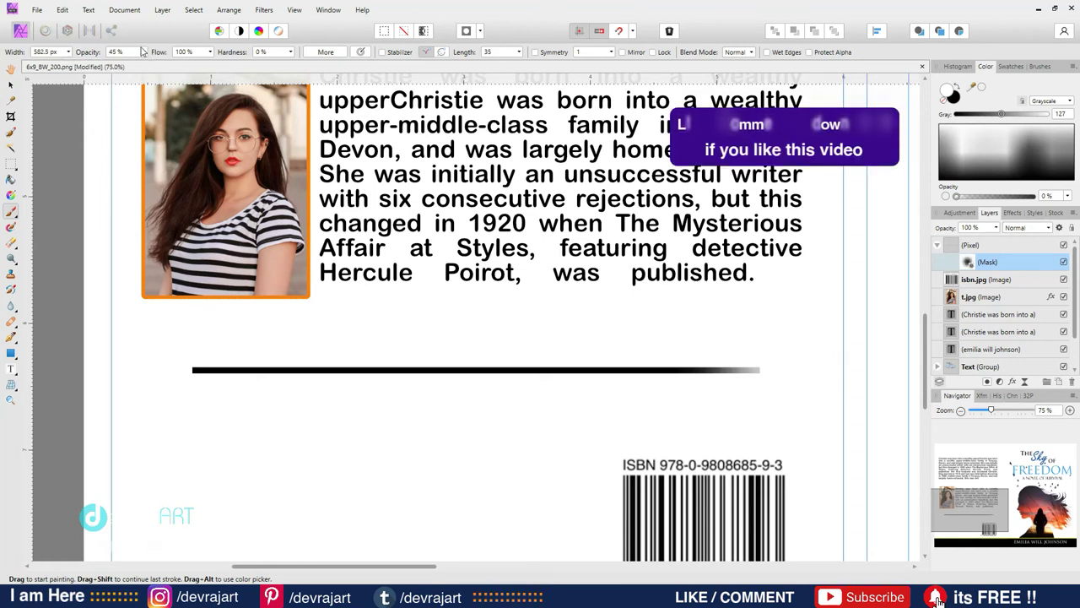
key(0)
key(d)
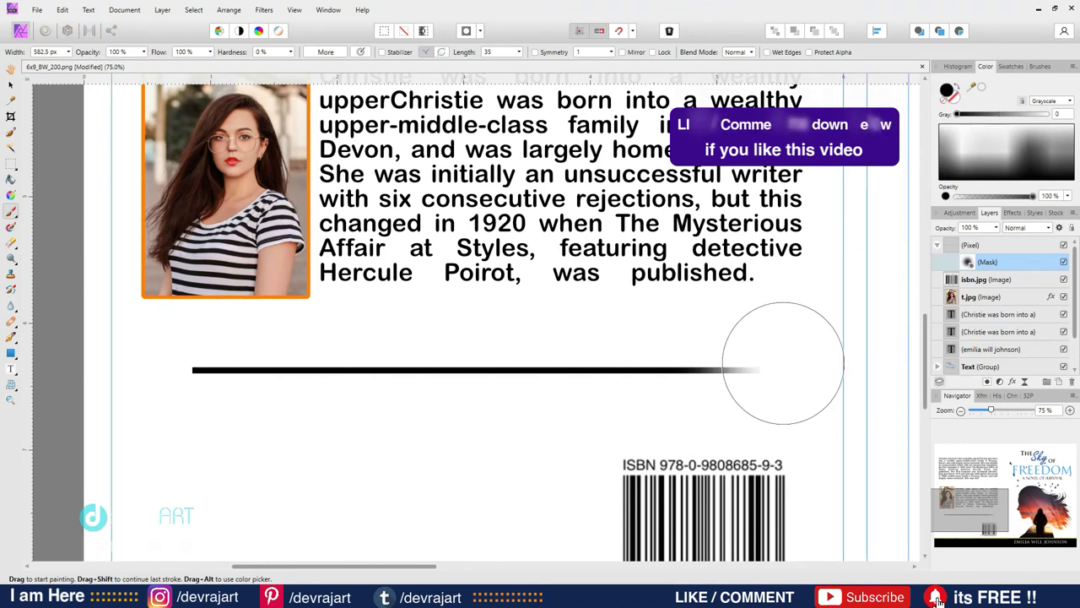
key(bracketright)
key(bracketright)
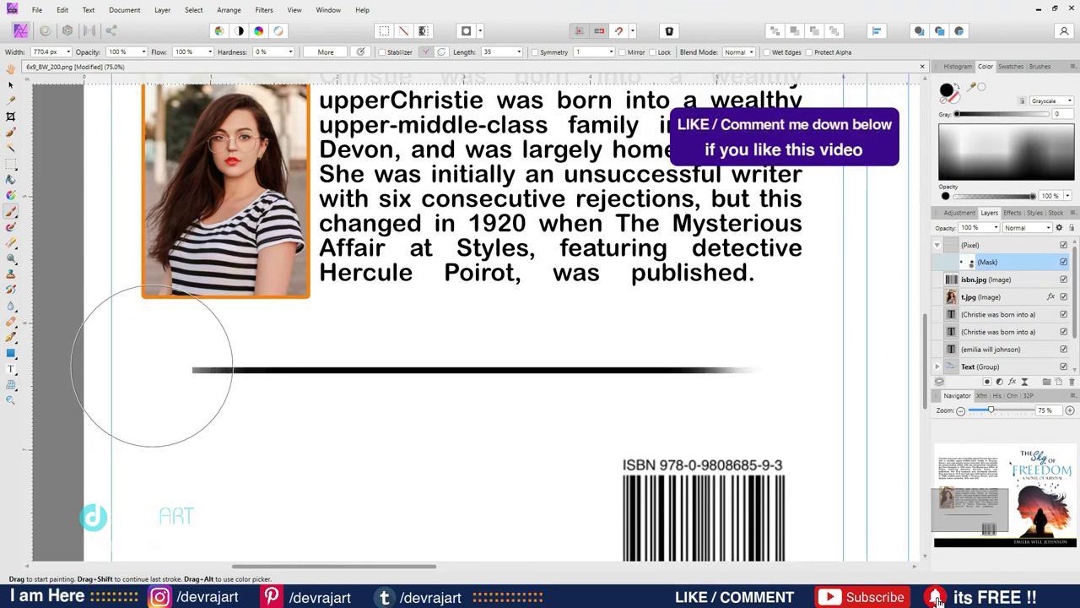
drag(152, 365, 167, 365)
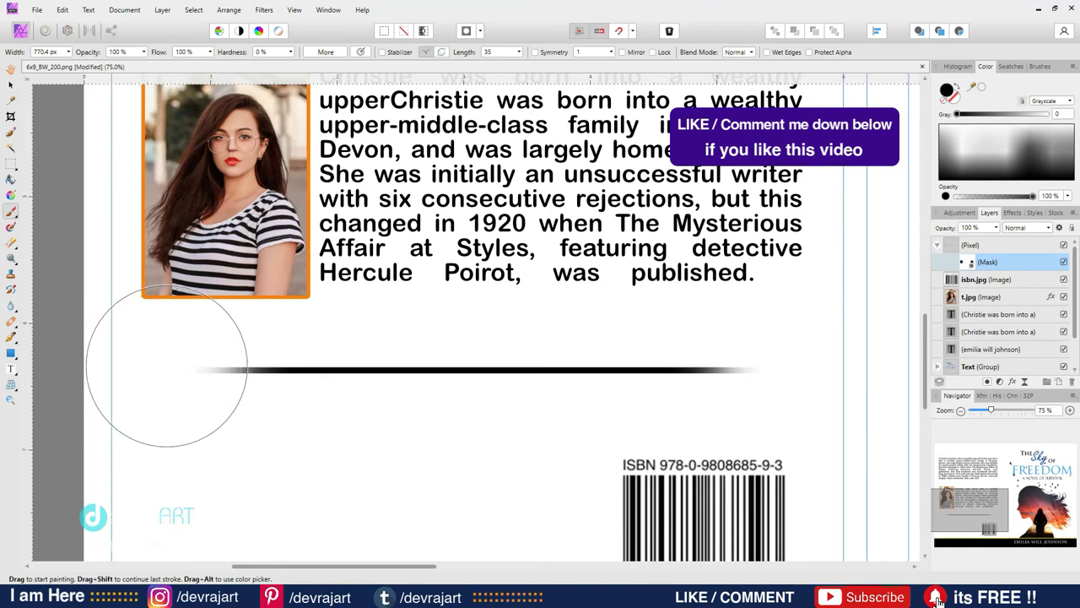
drag(766, 337, 643, 306)
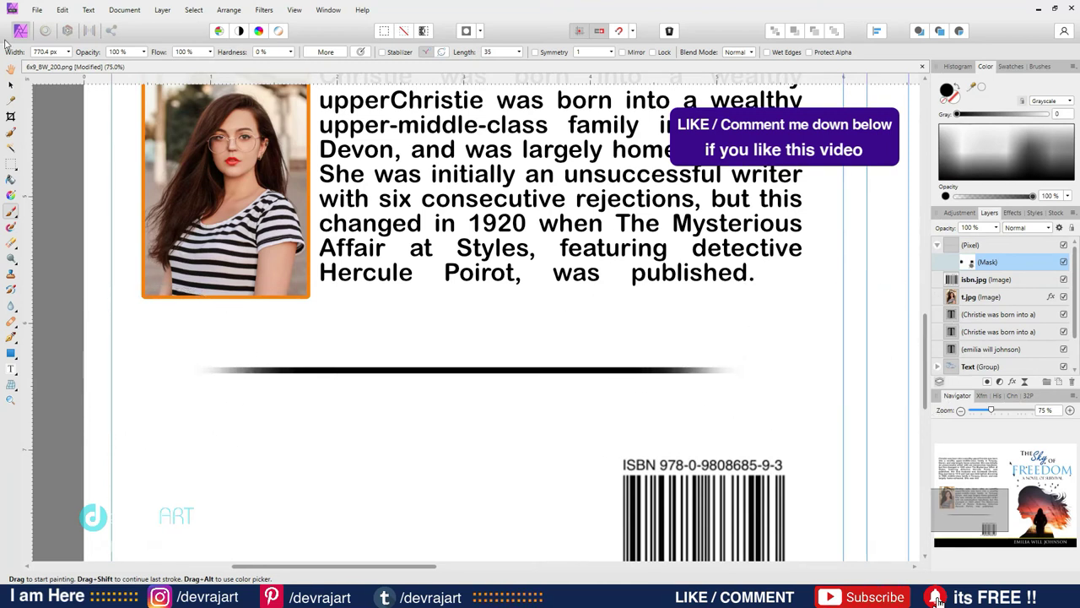
- Group the layers from the line's Pixel layer down to the author text, name the group 'Back text', and fit the view
key(v)
key(h)
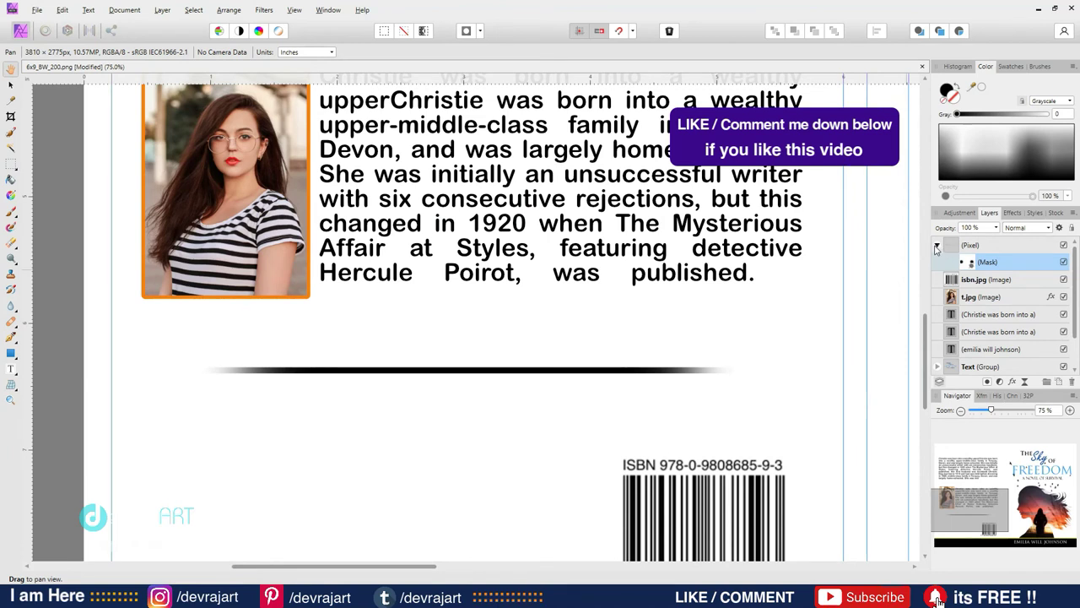
click(935, 247)
click(989, 246)
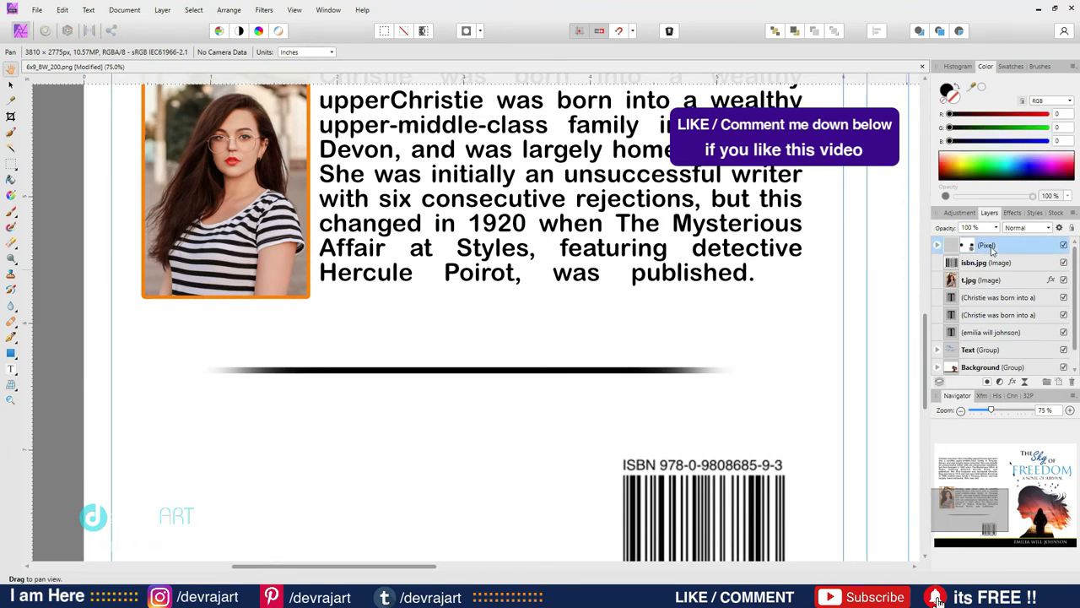
shift+click(993, 334)
key(ctrl+g)
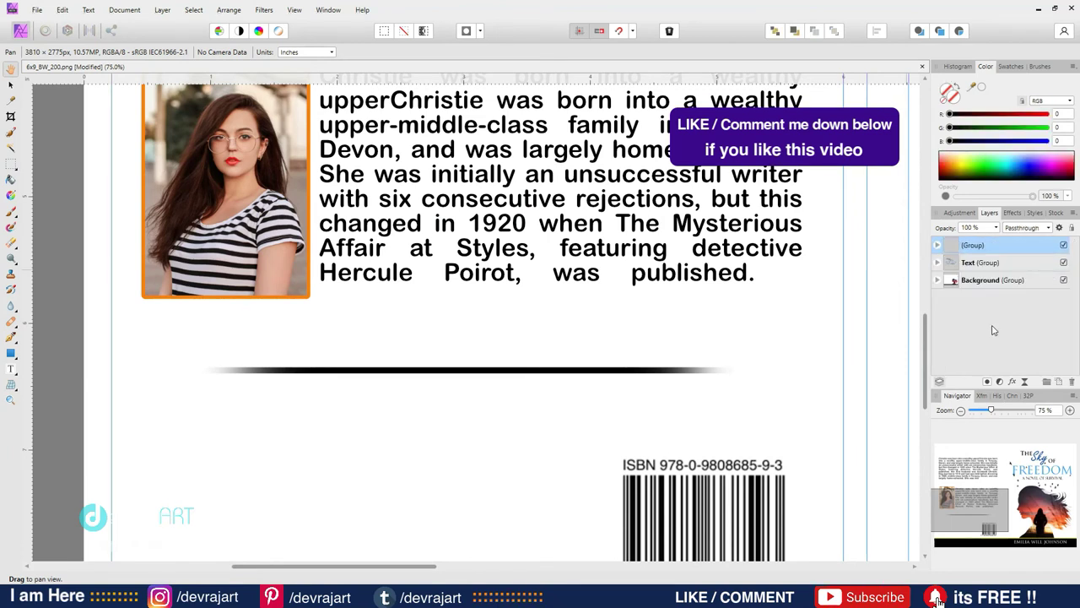
double_click(972, 245)
text(Back text)
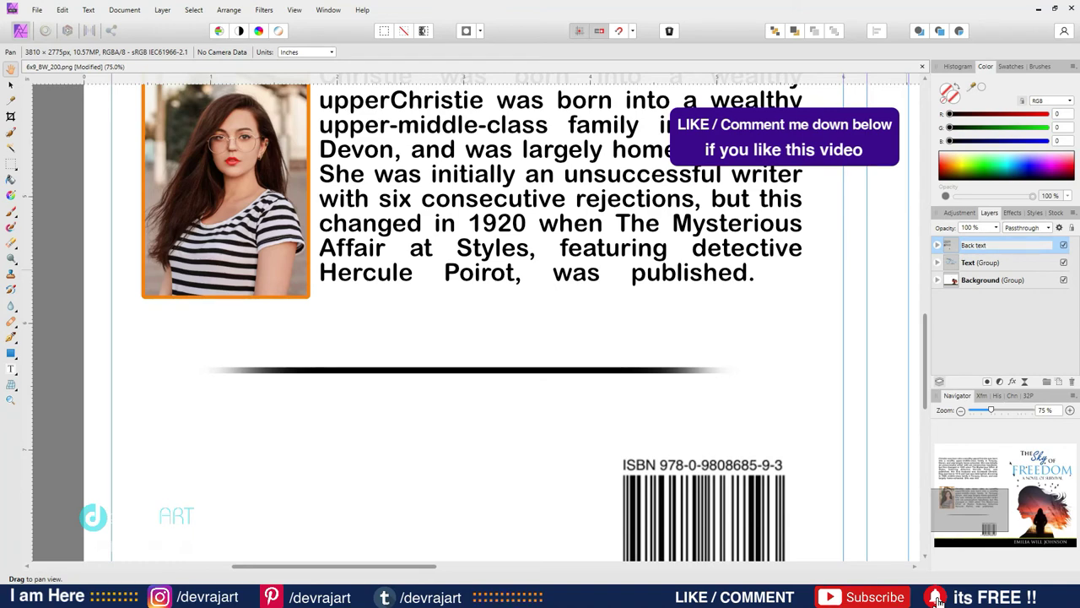
key(Return)
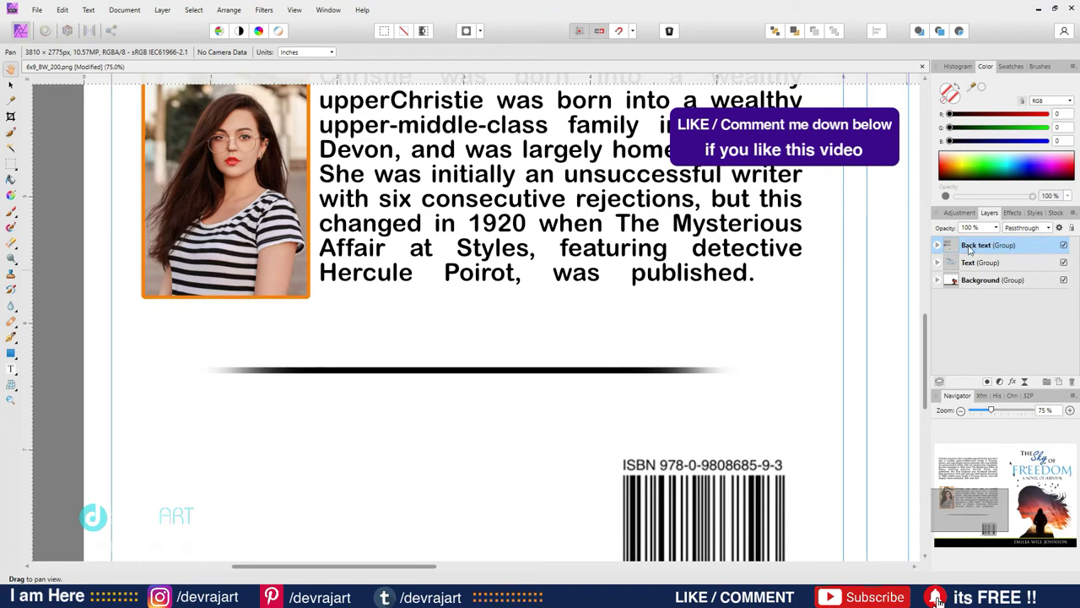
key(ctrl+0)
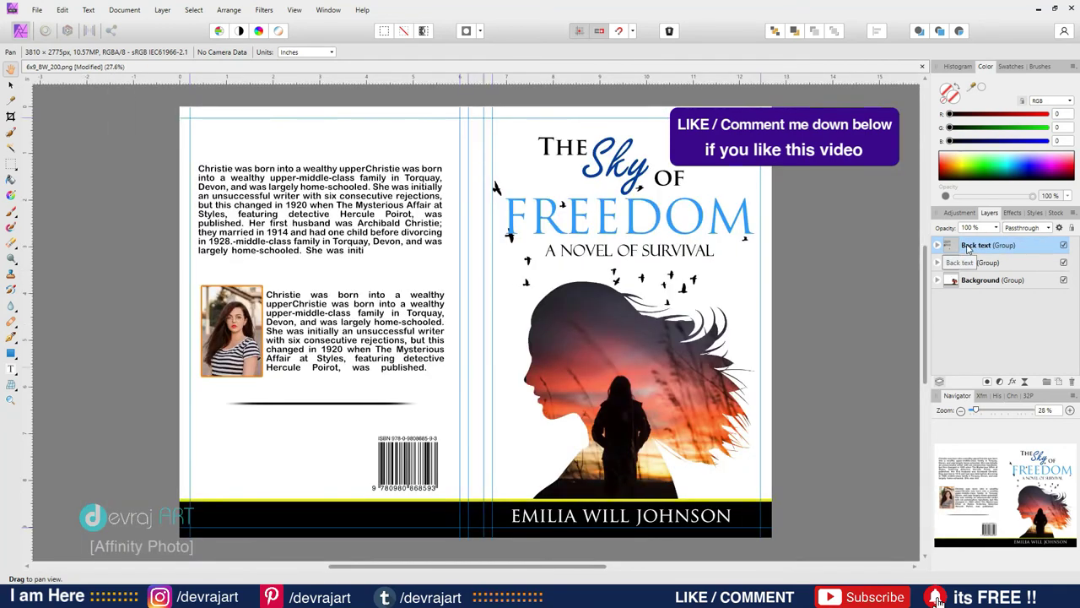
- Move the upper blurb text frame slightly lower on the back cover and deselect it
click(937, 245)
drag(318, 211, 321, 229)
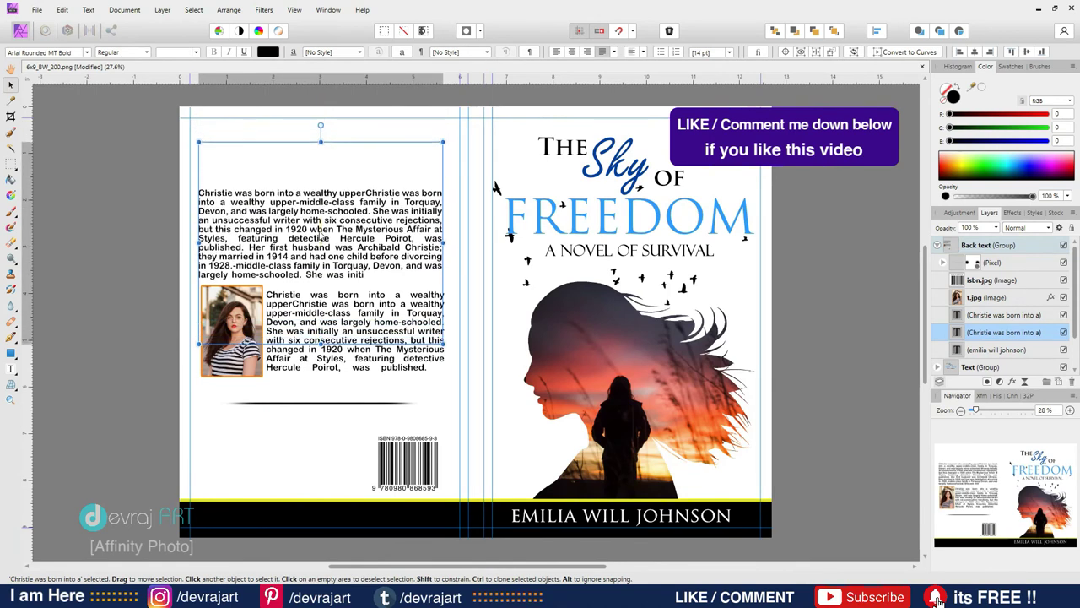
click(814, 282)
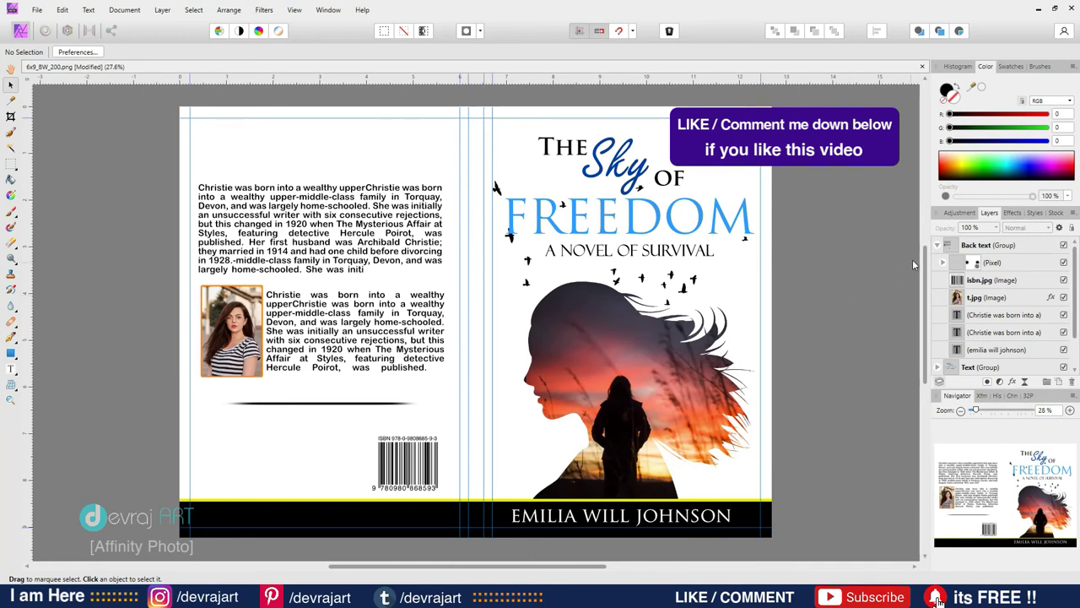
- Create a text frame reading 'The Sky of Freedom' and set it to 24 pt
key(t)
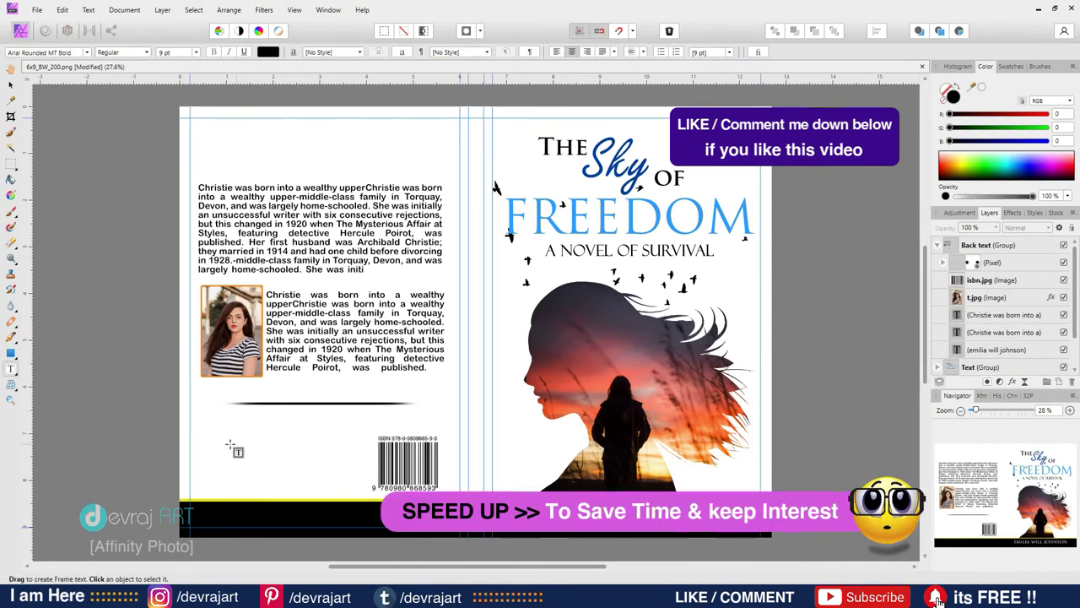
drag(207, 438, 376, 465)
text(The Sky of Freedom)
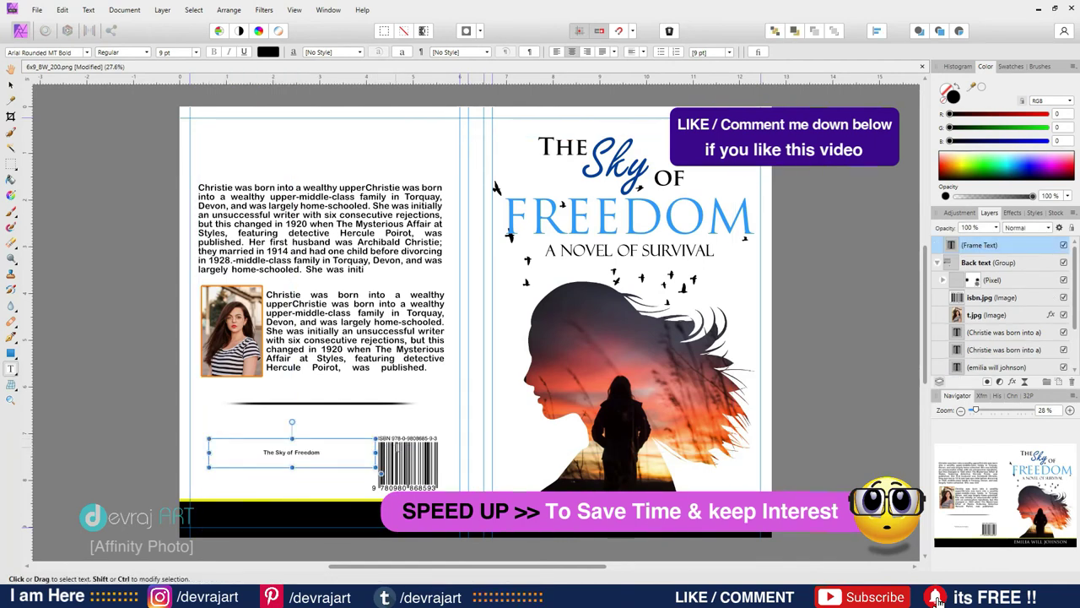
key(Escape)
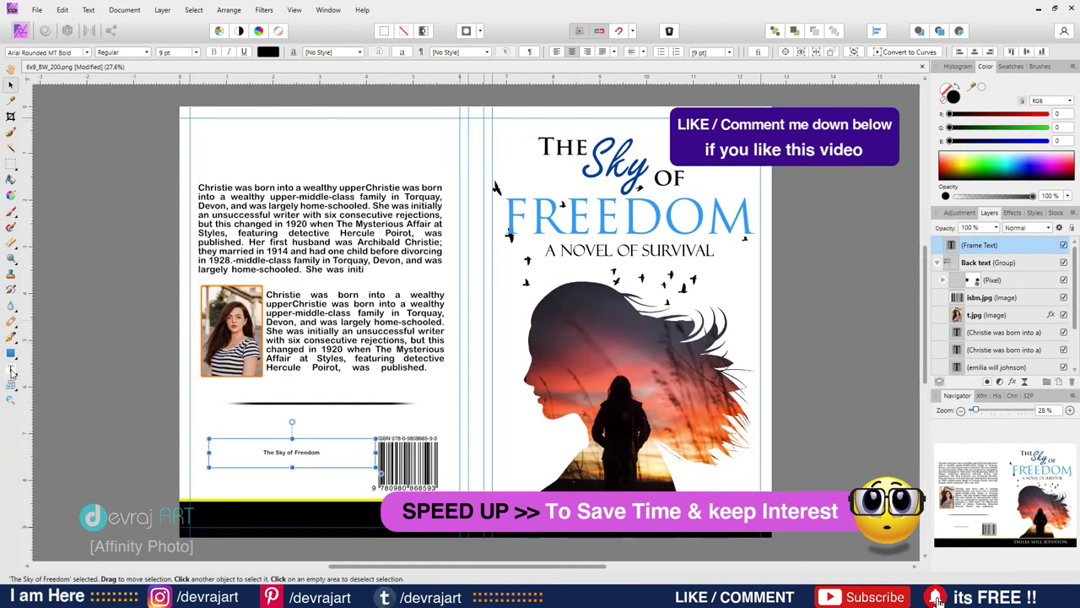
click(12, 369)
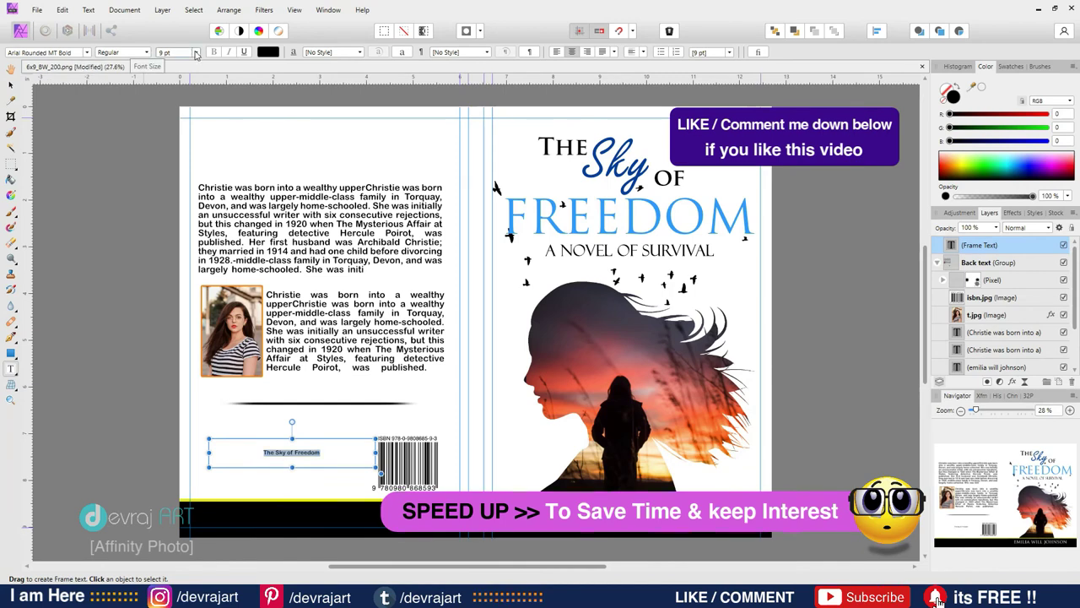
click(196, 53)
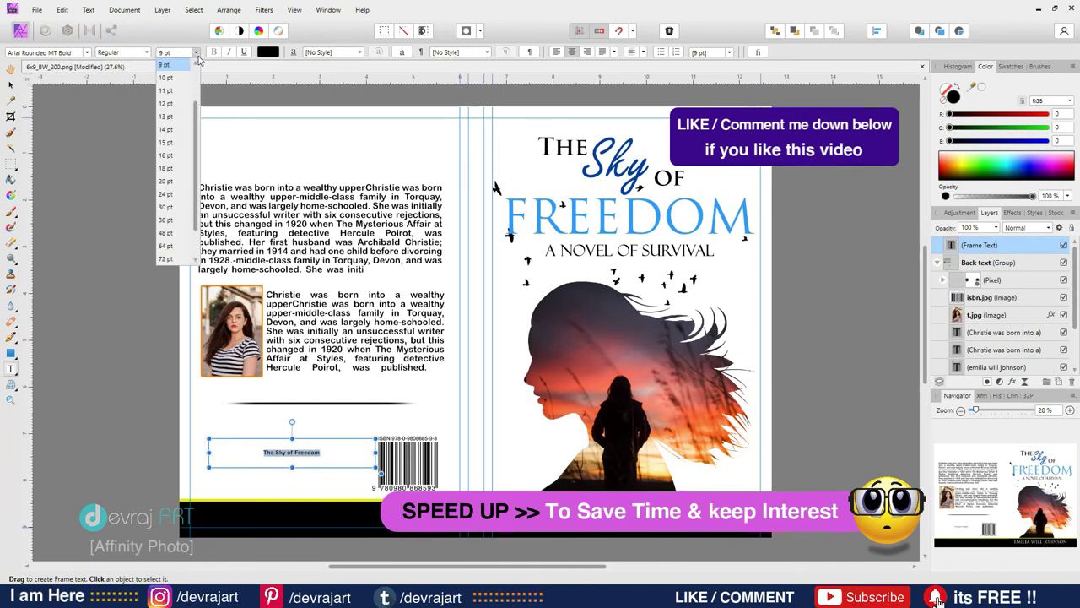
click(166, 194)
- Move the title onto the spine and rotate it to run vertically
click(11, 85)
drag(292, 452, 479, 311)
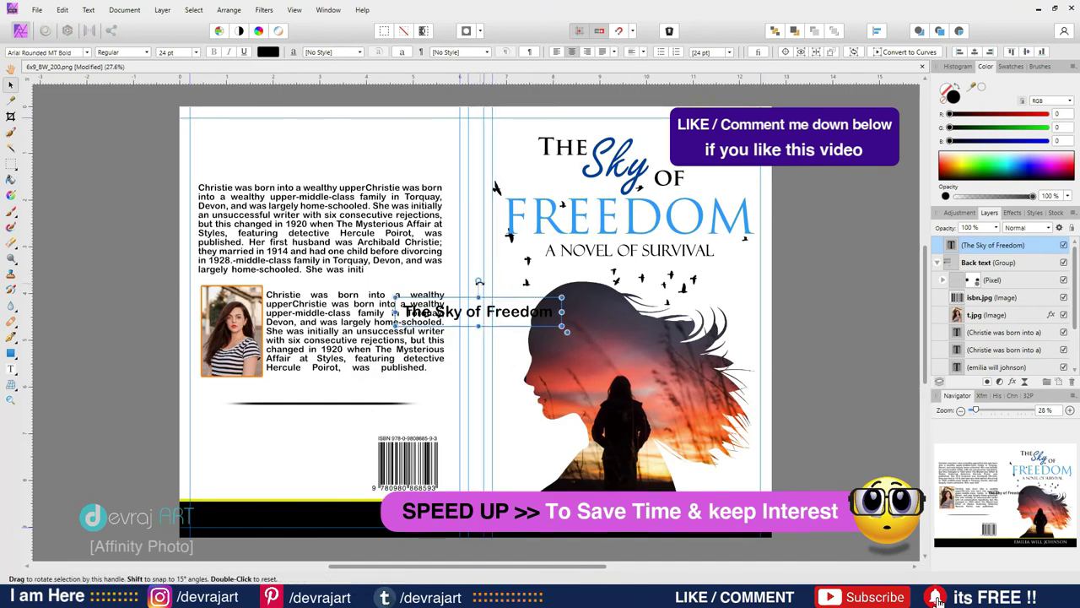
mouse_move(478, 279)
mouse_down()
mouse_move(505, 327)
mouse_move(523, 311)
mouse_move(509, 309)
mouse_up()
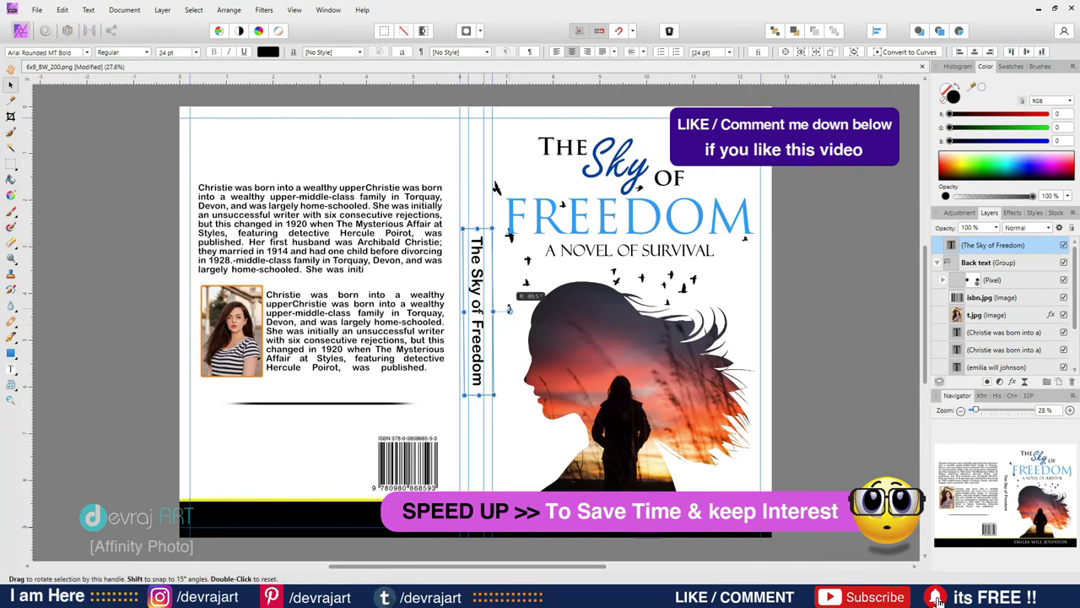
key(ctrl+1)
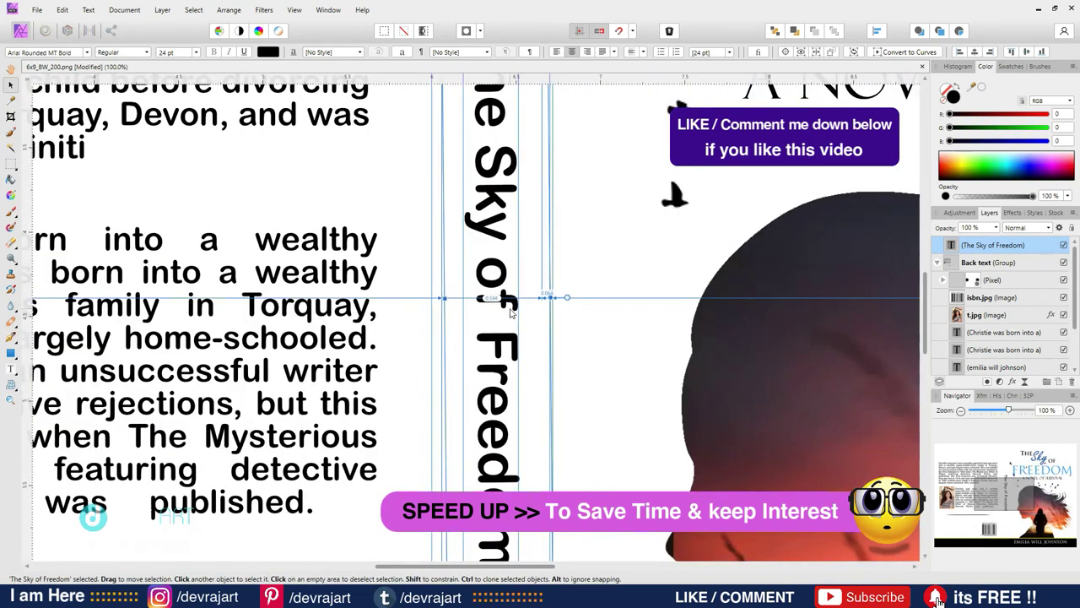
key(ctrl+0)
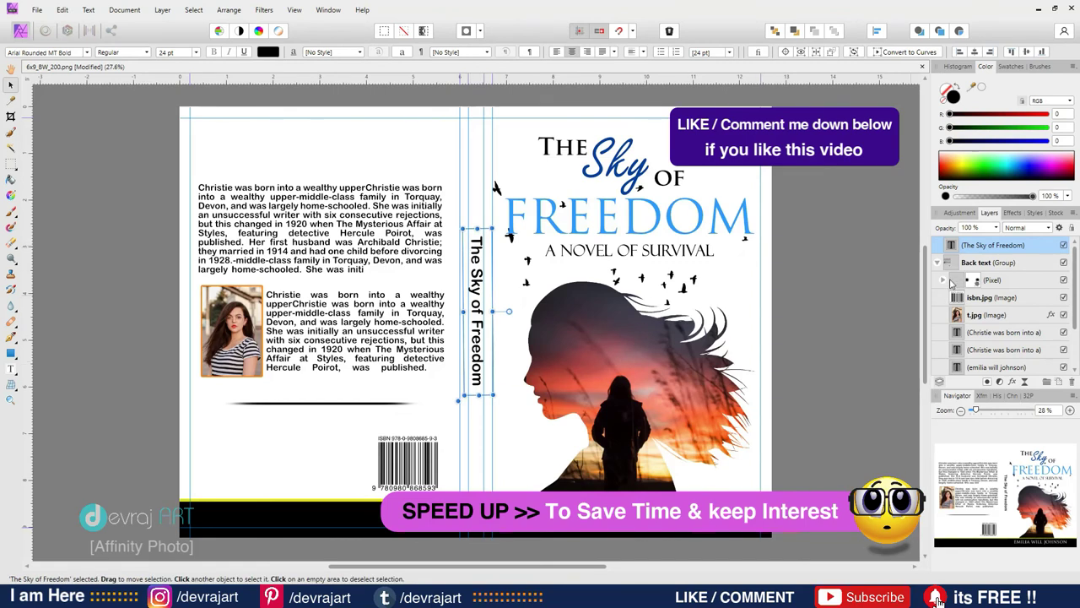
- Make the spine title All Caps and stretch its frame along the spine
click(703, 52)
drag(536, 150, 734, 135)
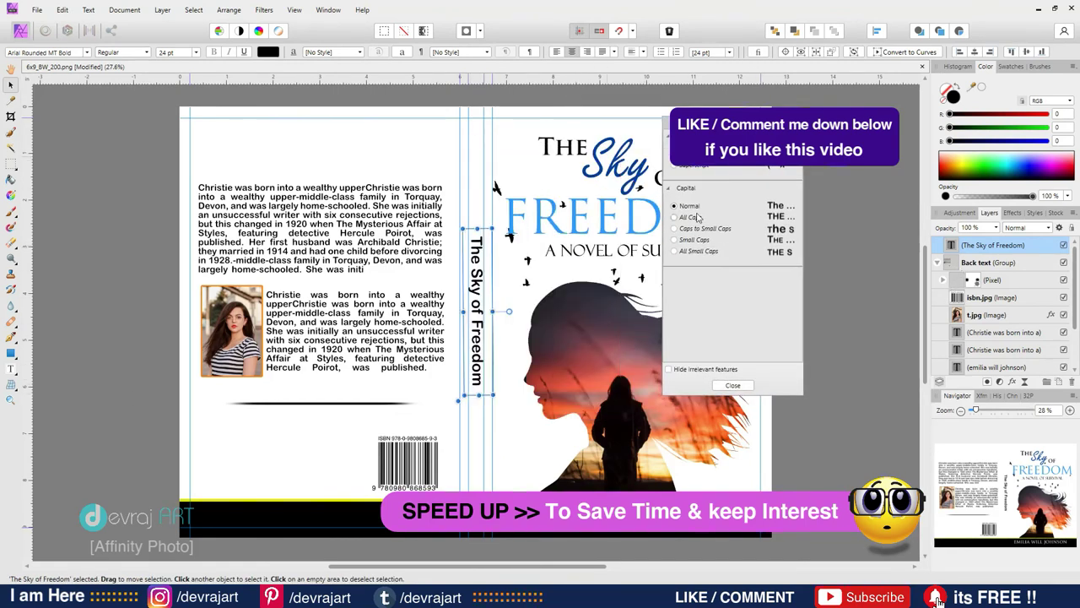
click(674, 217)
drag(478, 393, 478, 455)
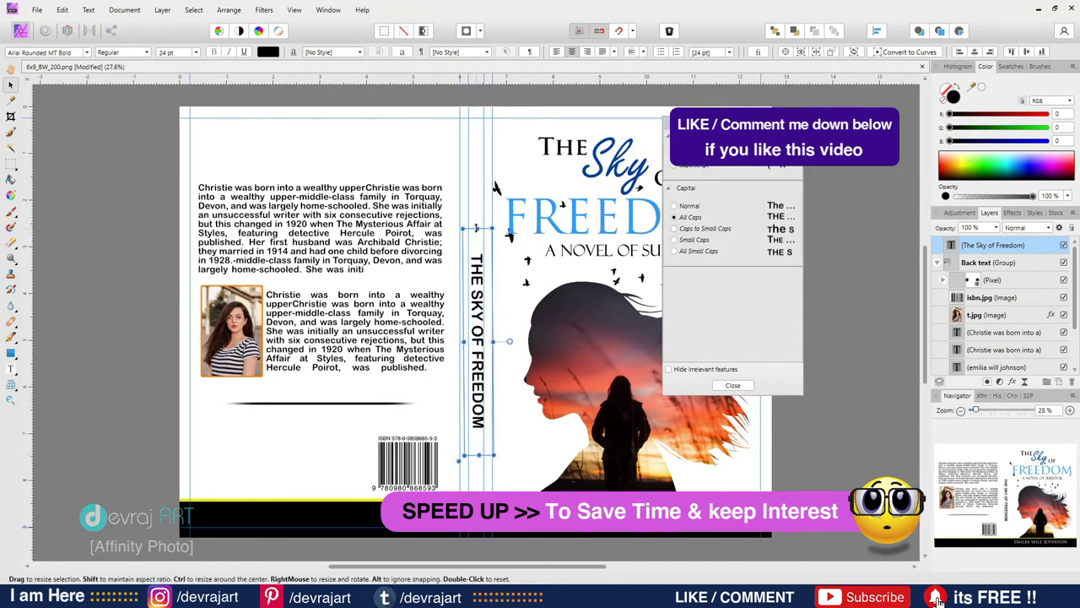
drag(477, 228, 478, 138)
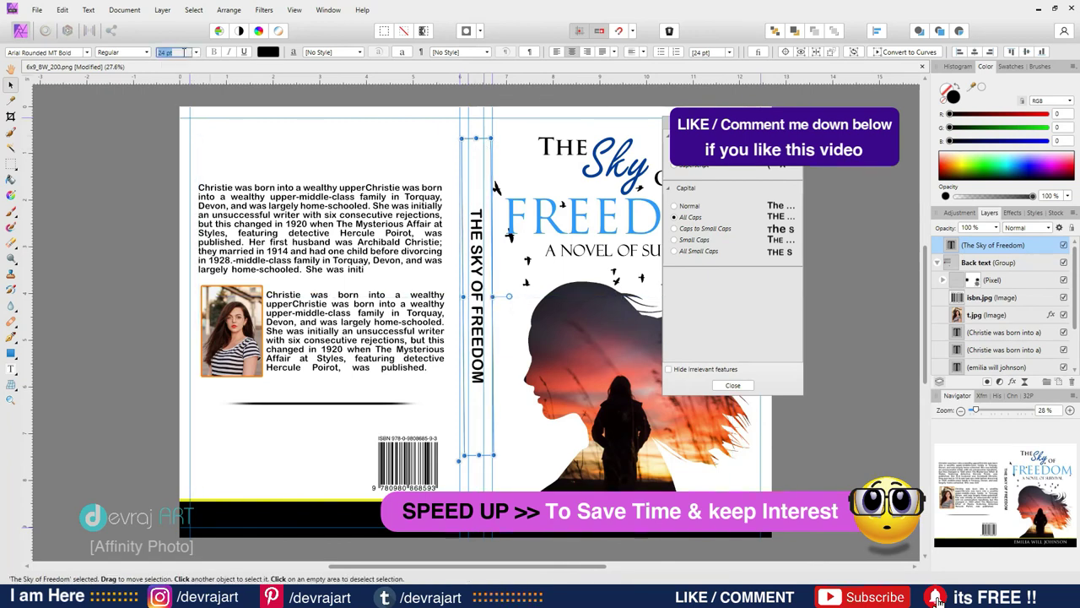
- Set the spine text to 20 pt and type the author's name after the title
text(20)
key(Return)
click(733, 385)
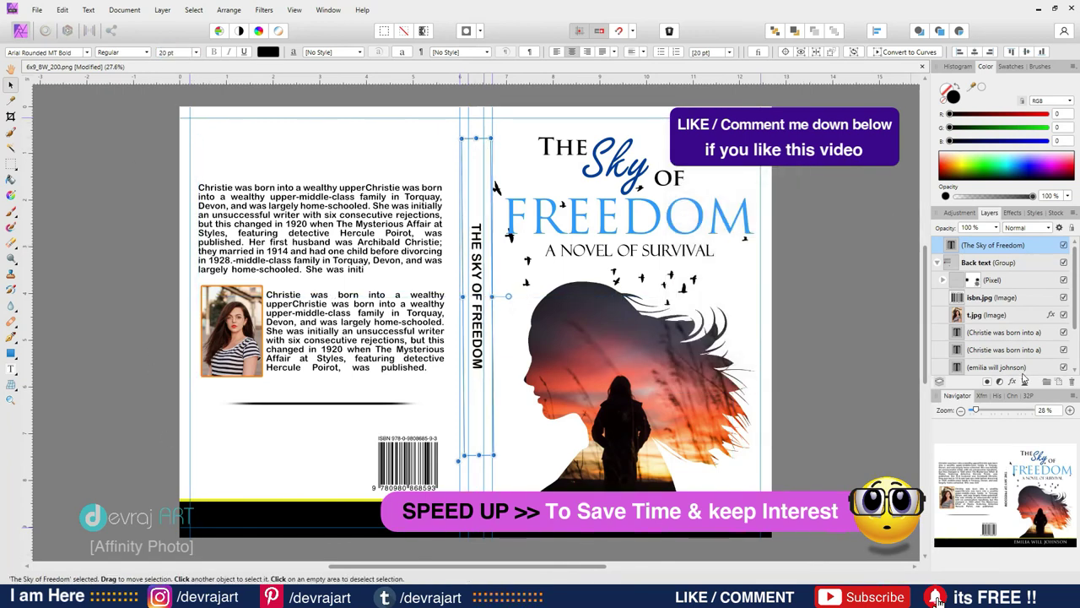
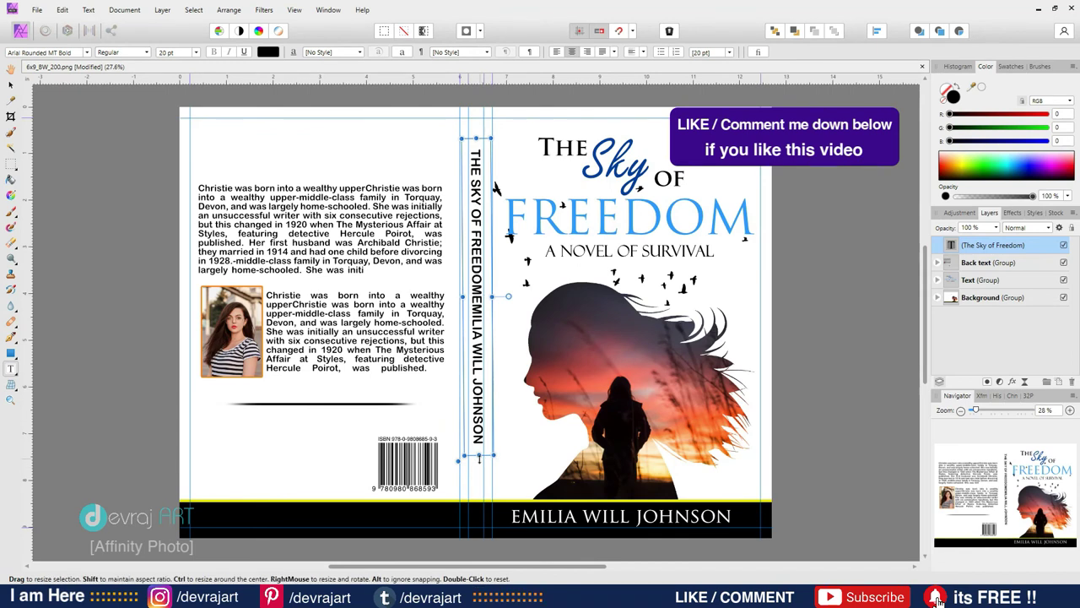
- Extend the spine text frame so the author name forms a second line, and nudge it to centre between the folds
drag(493, 459, 493, 498)
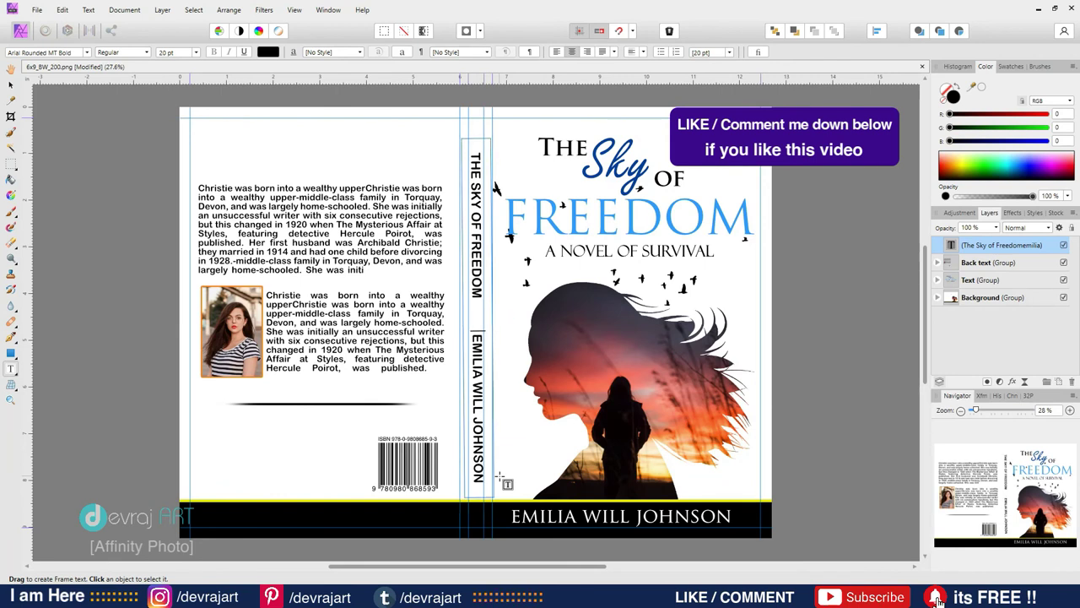
click(11, 86)
key(Left)
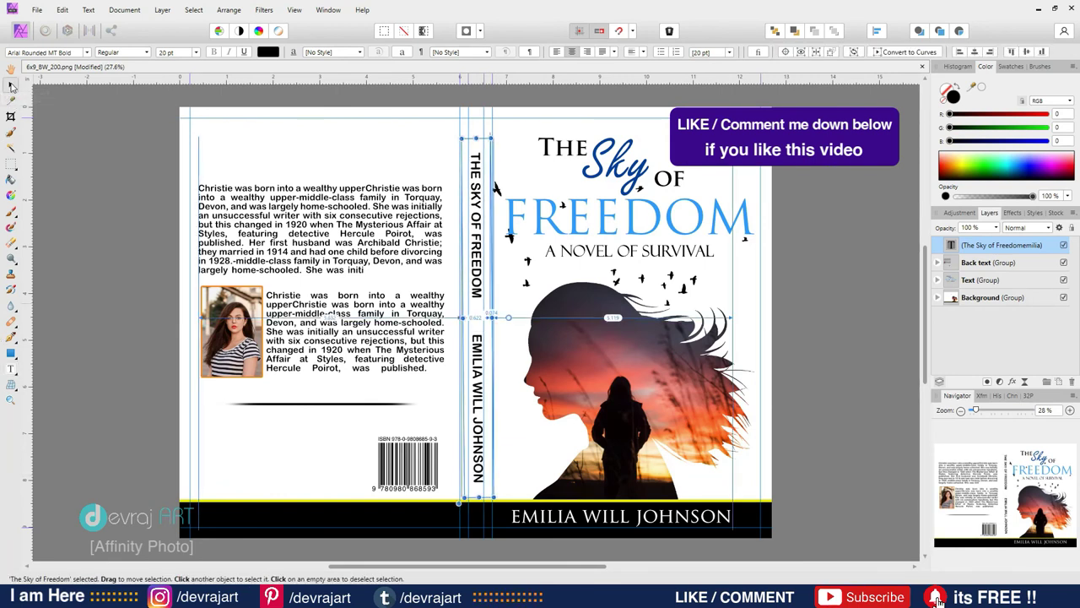
key(ctrl+1)
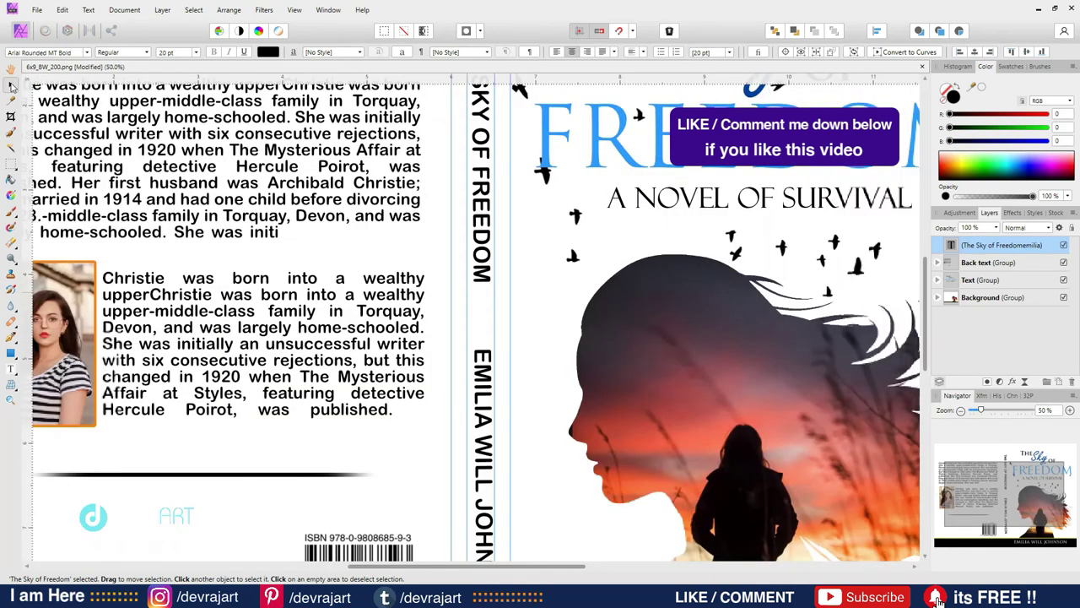
key(Right)
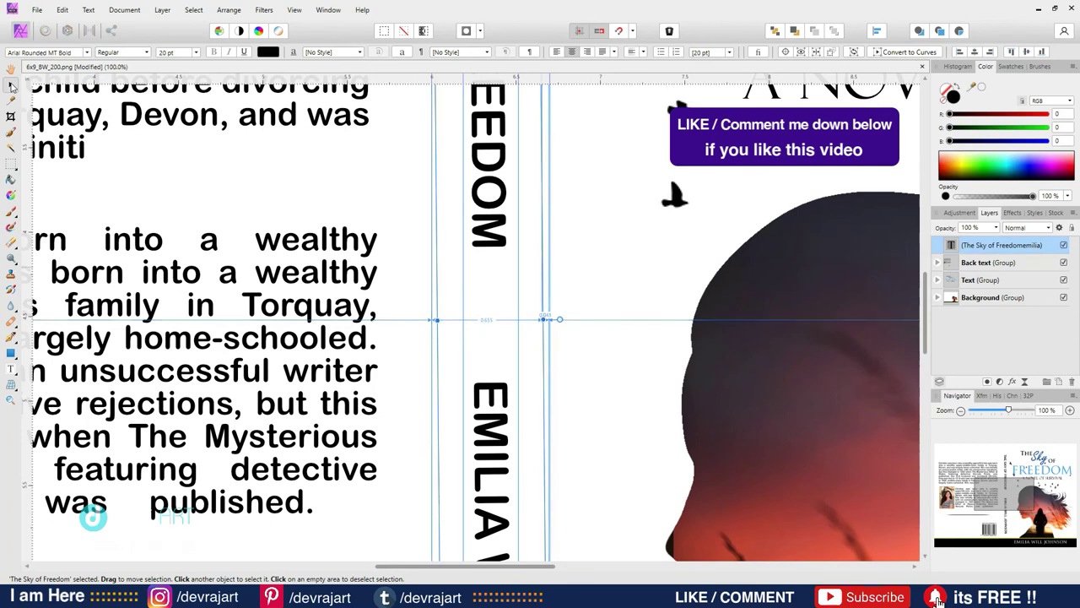
key(ctrl+0)
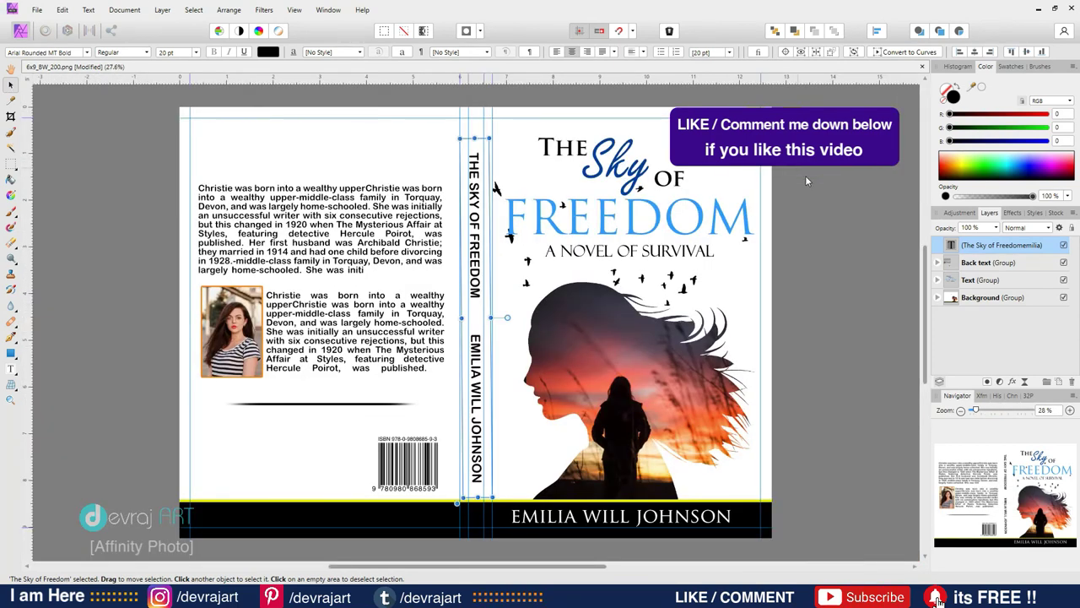
click(810, 183)
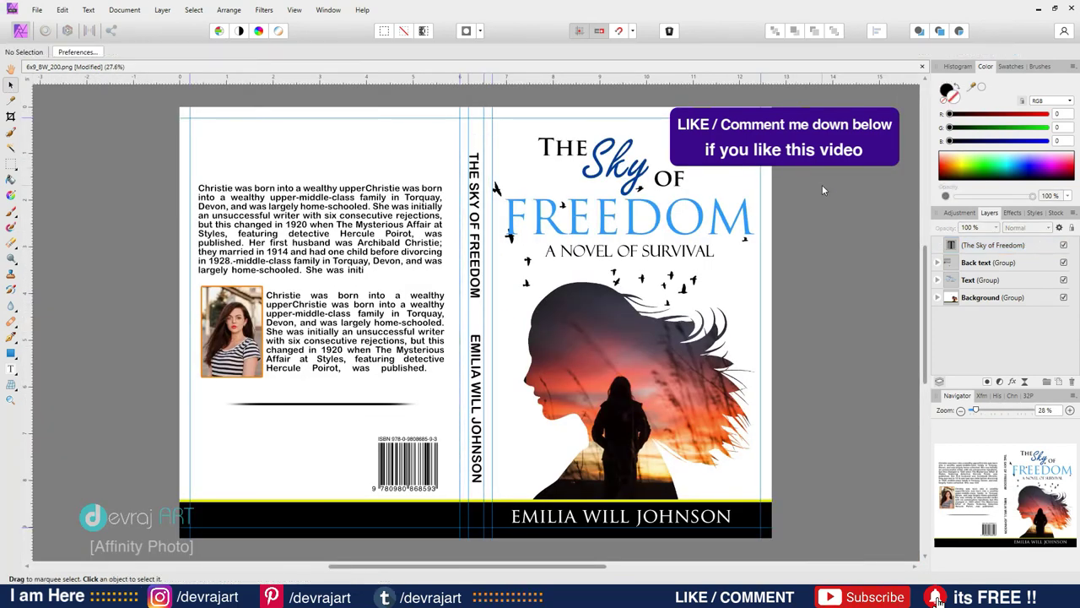